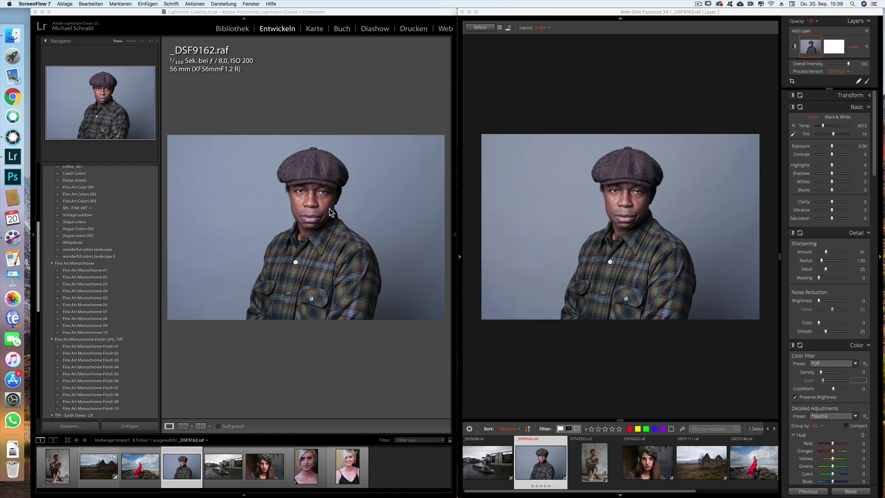
Zoom Lightroom's portrait to 4:1 and pan from the eye down to the nose
left_click(311, 119)
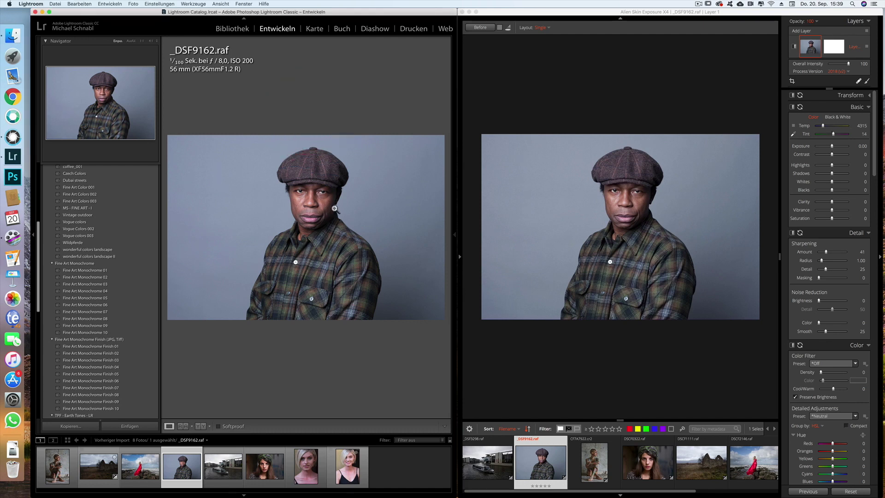
left_click(151, 41)
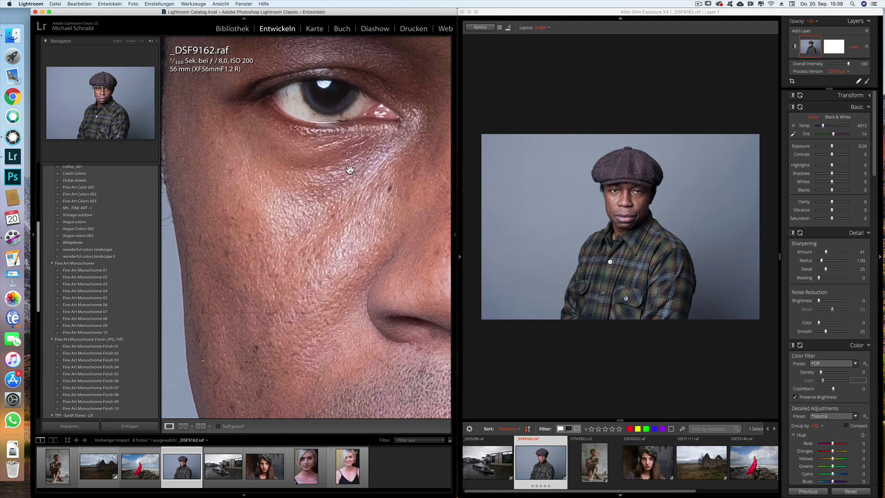
left_click(362, 178)
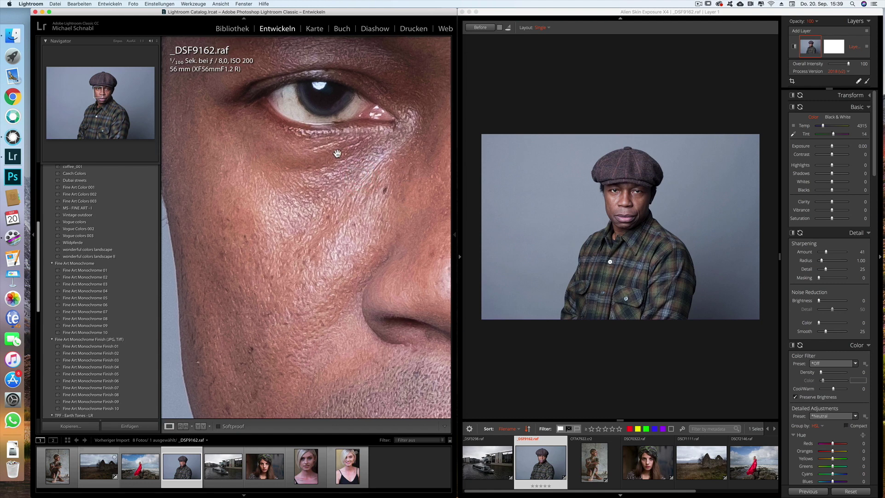
left_click_drag(336, 161, 324, 271)
mouse_move(373, 207)
left_mouse_down()
mouse_move(257, 181)
mouse_move(292, 152)
left_mouse_up()
Pan the 4:1 close-up around the nose and both eyes
left_click_drag(209, 169, 253, 245)
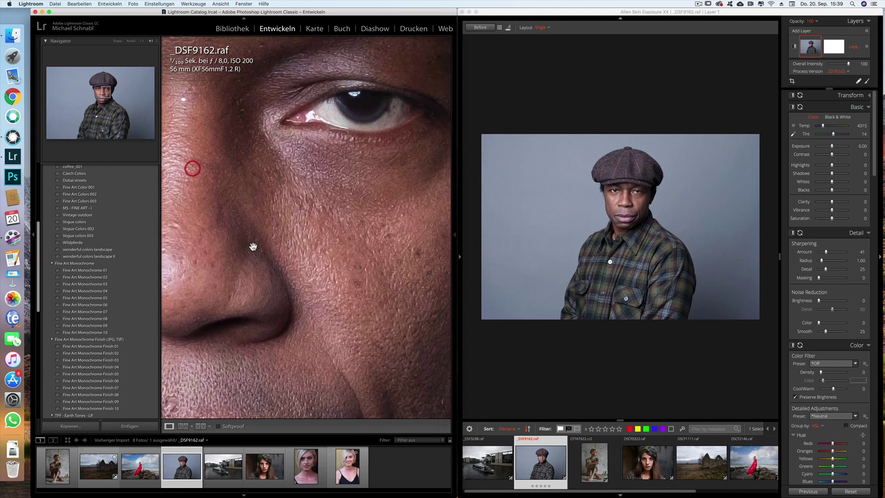
mouse_move(288, 206)
left_mouse_down()
mouse_move(352, 211)
mouse_move(350, 242)
left_mouse_up()
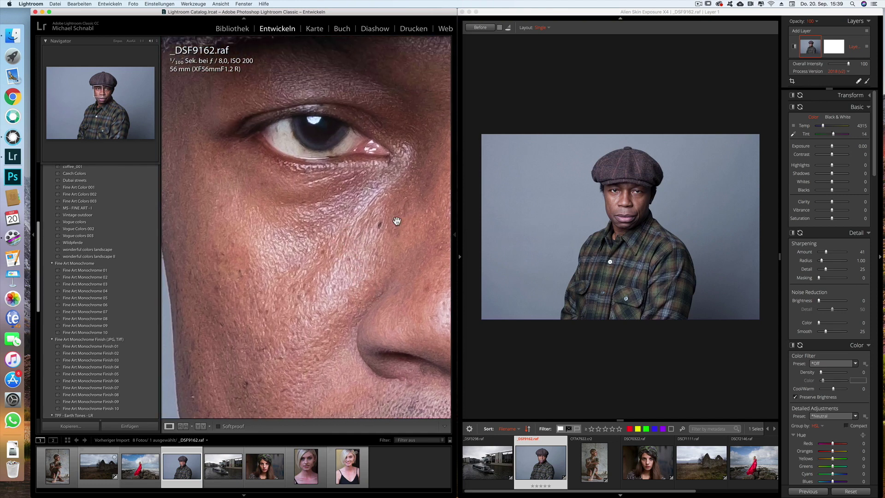
left_click_drag(397, 220, 341, 217)
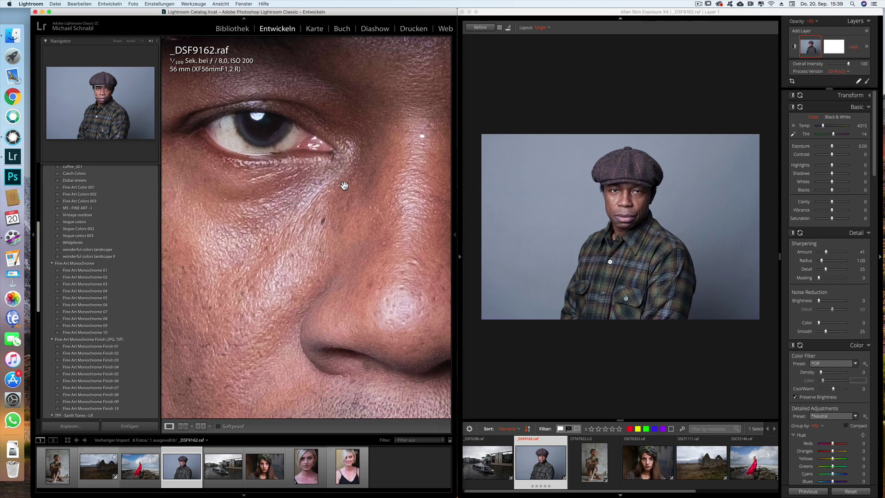
left_click_drag(381, 180, 238, 187)
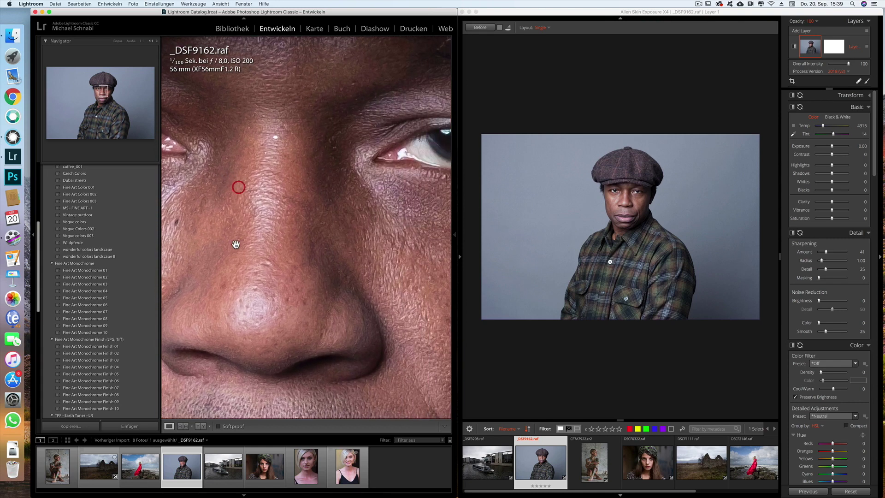
left_click_drag(235, 244, 345, 227)
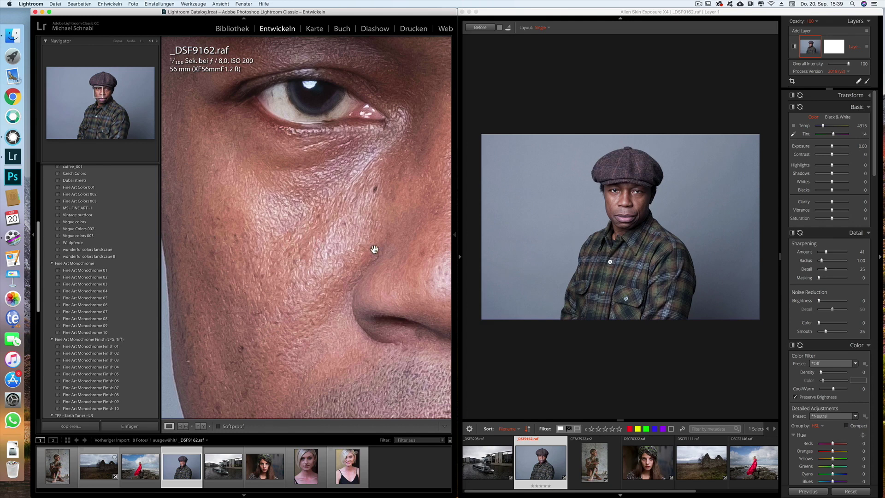
left_click_drag(393, 174, 391, 208)
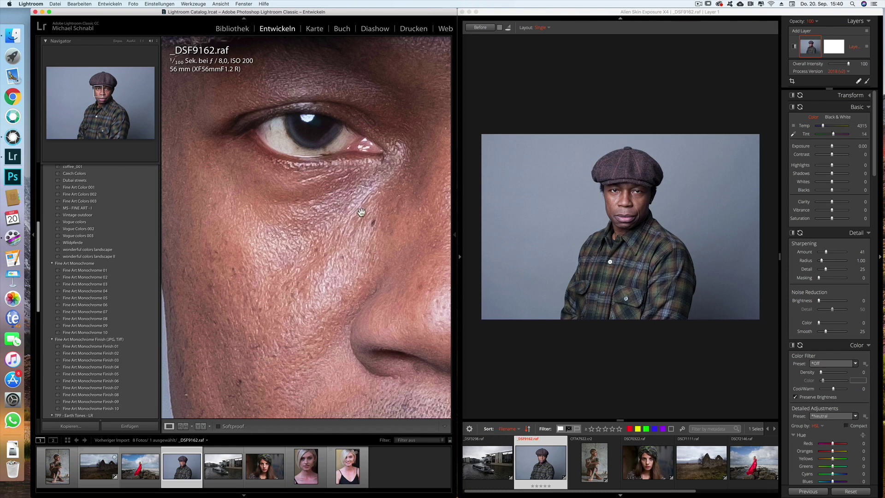
Frame the nose and upper lip in Lightroom's close-up, then bring Exposure X4 forward
left_click_drag(358, 190, 354, 174)
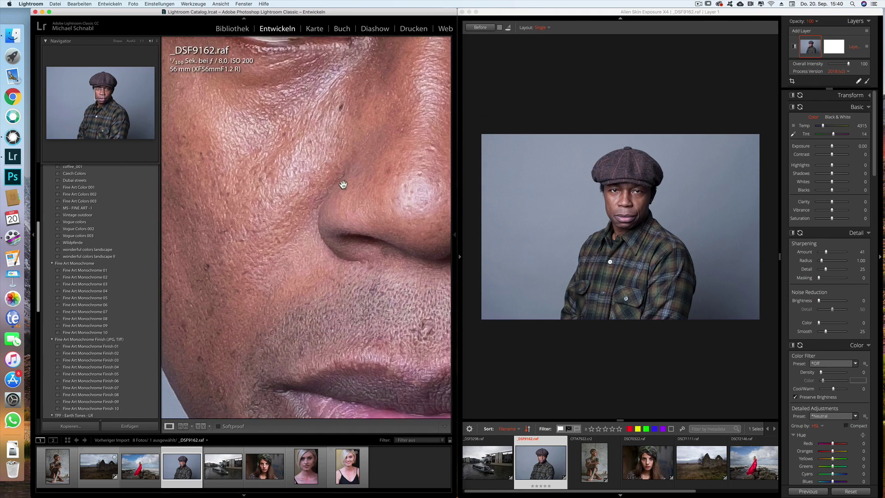
scroll(355, 175, "down", 3)
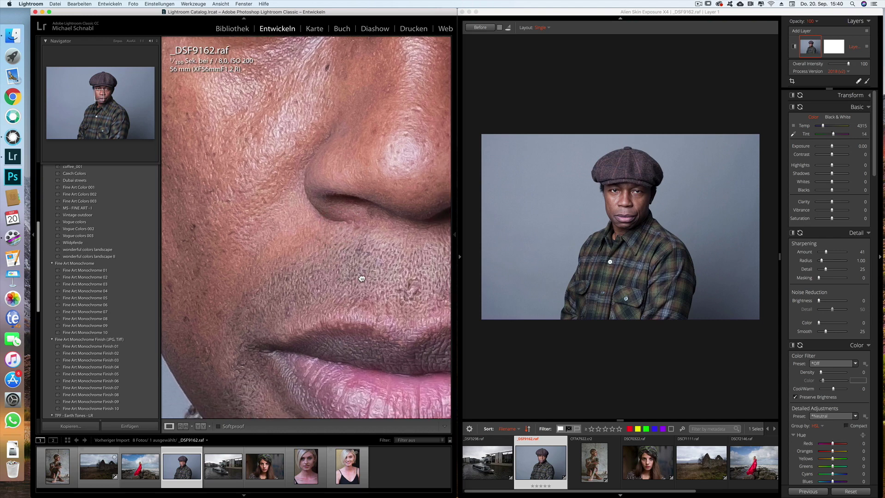
scroll(328, 225, "down", 2)
left_click(329, 224)
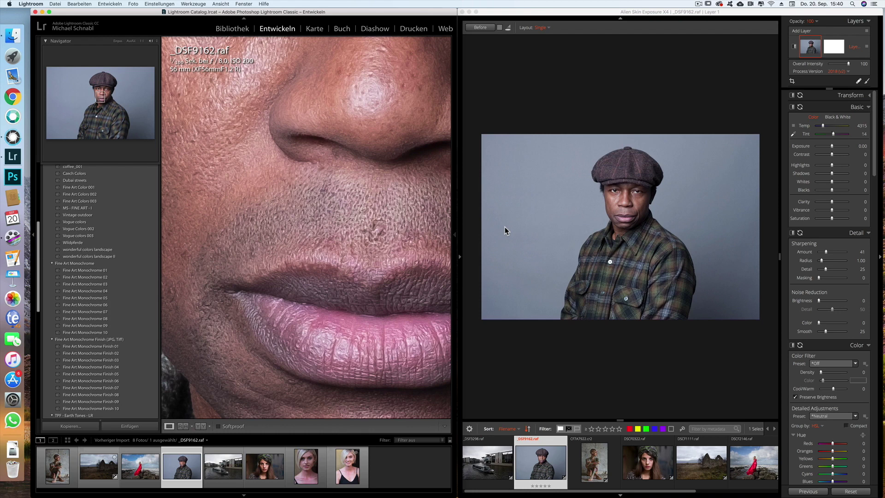
left_click(618, 106)
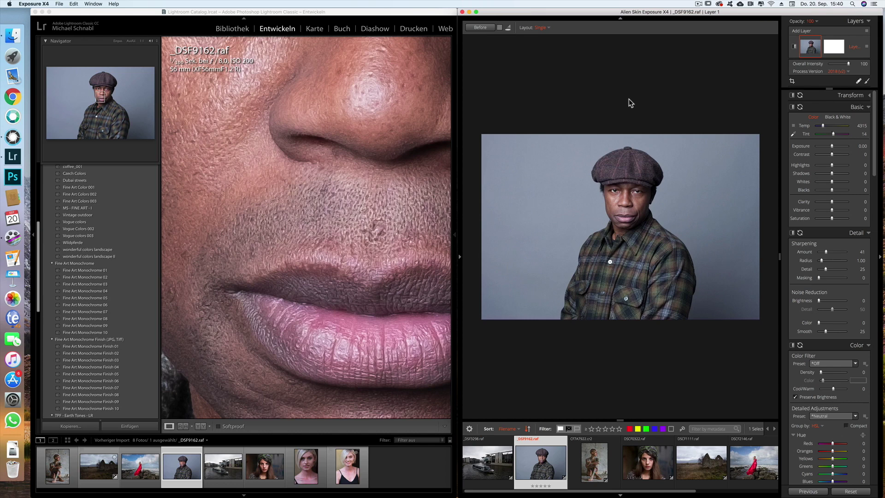
Zoom Exposure X4's preview in on the man's face and pan across the nose
left_click(633, 200)
left_click(623, 175)
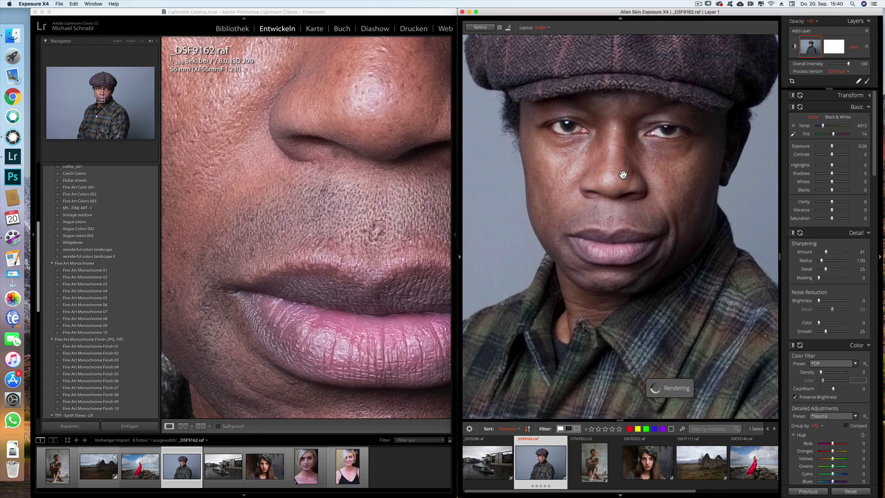
scroll(622, 175, "up", 2)
scroll(622, 175, "up", 2)
scroll(623, 175, "up", 3)
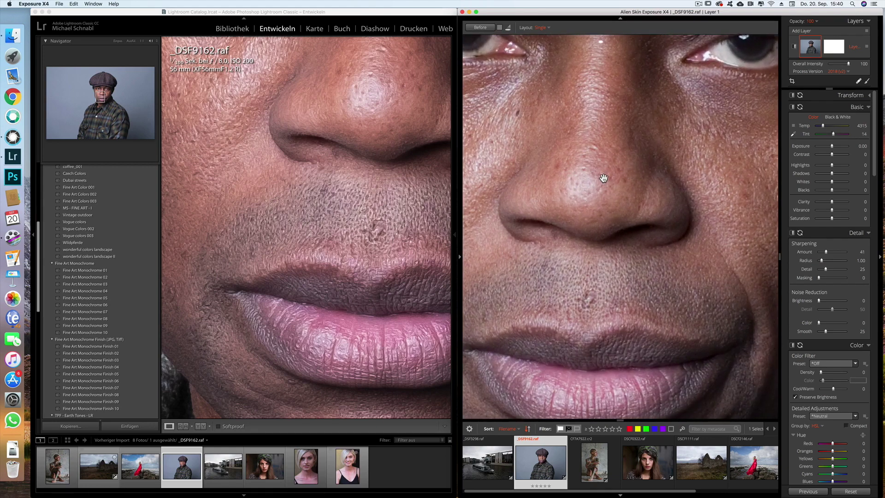
scroll(604, 178, "up", 2)
left_click_drag(592, 234, 641, 167)
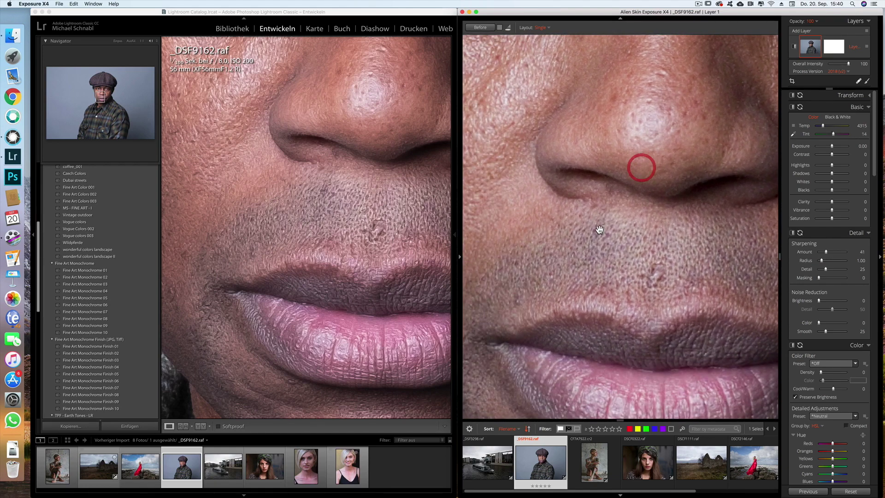
left_click_drag(599, 230, 618, 182)
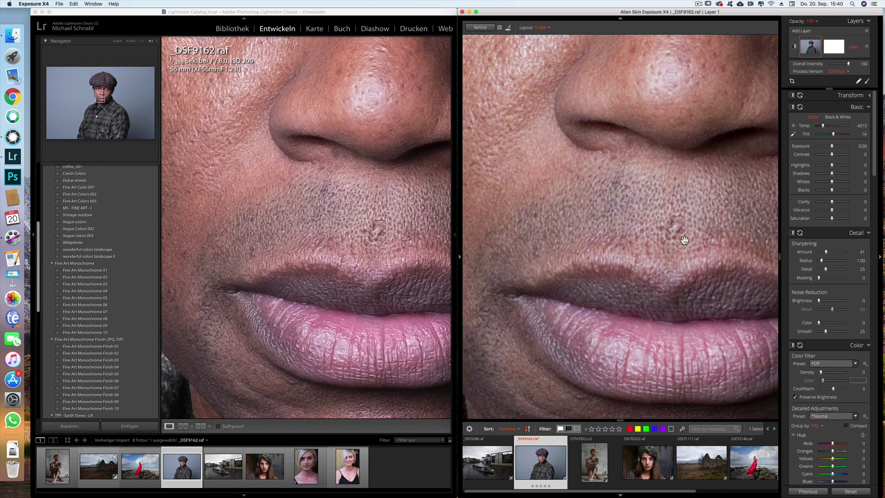
Zoom Exposure's preview in closer at the nose
left_click(658, 232)
left_click(629, 265)
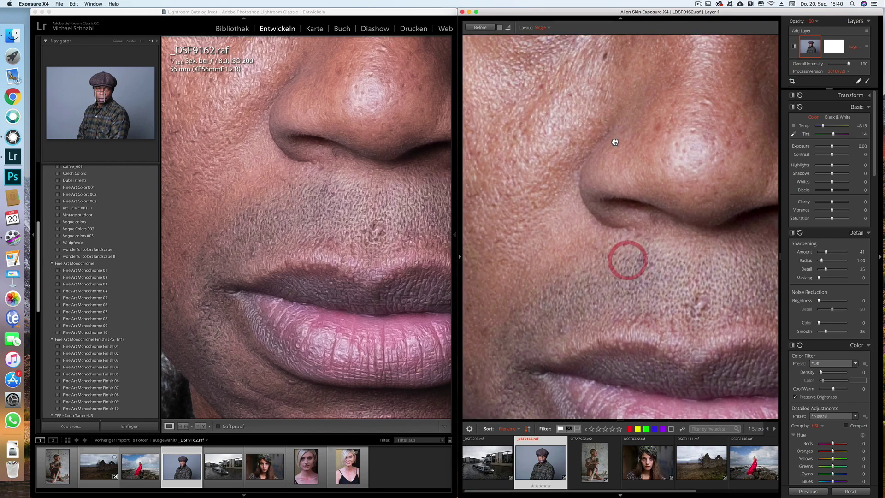
scroll(622, 260, "up", 5)
scroll(617, 258, "up", 5)
scroll(599, 256, "up", 5)
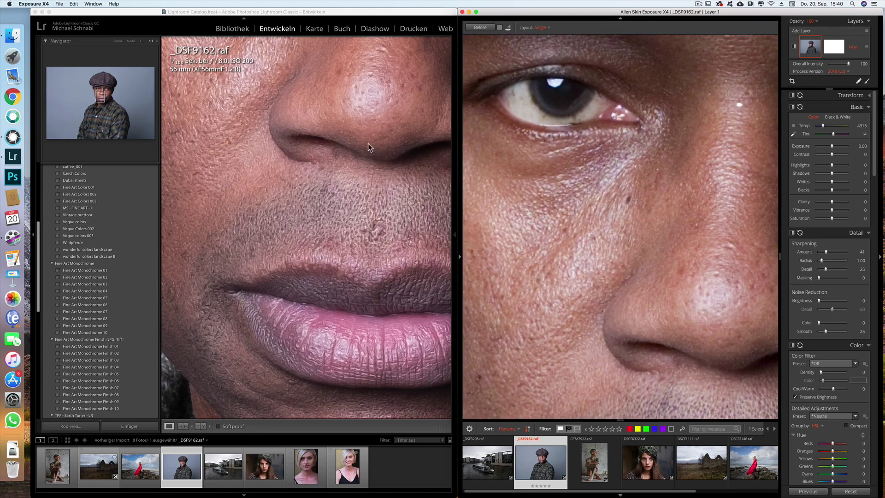
Align Lightroom's and Exposure's close-ups on the same eye and cheek area
left_click(305, 154)
mouse_move(308, 134)
left_mouse_down()
mouse_move(362, 270)
mouse_move(345, 234)
left_mouse_up()
scroll(344, 243, "up", 5)
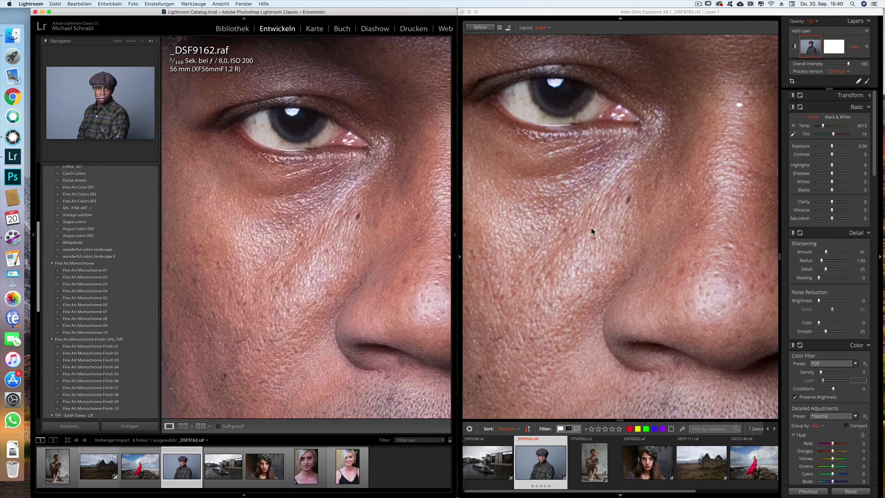
left_click(623, 232)
left_click_drag(623, 230, 625, 220)
left_click(625, 220)
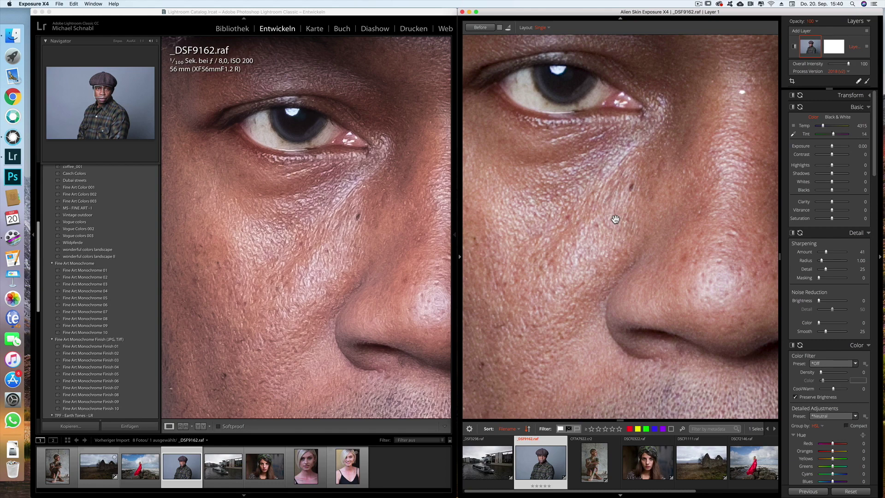
left_click(347, 159)
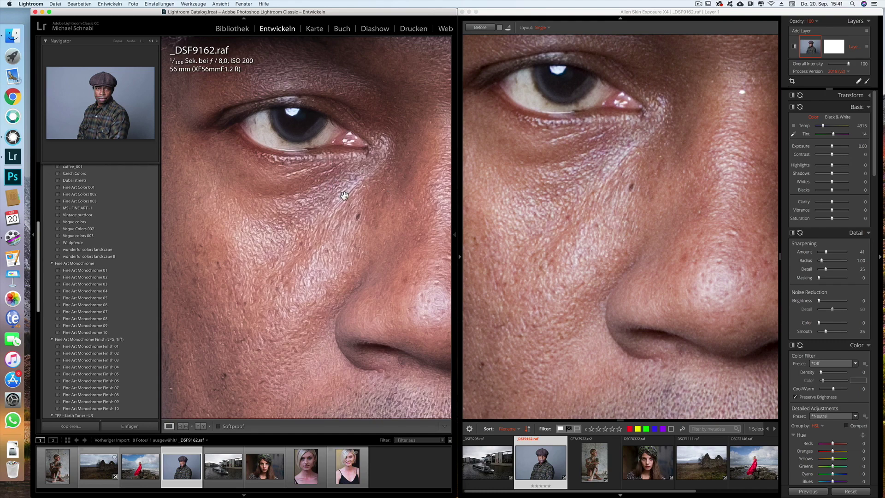
Show Lightroom's develop panels and scroll down to the Detail sharpening and noise settings
scroll(344, 195, "up", 2)
left_click(457, 248)
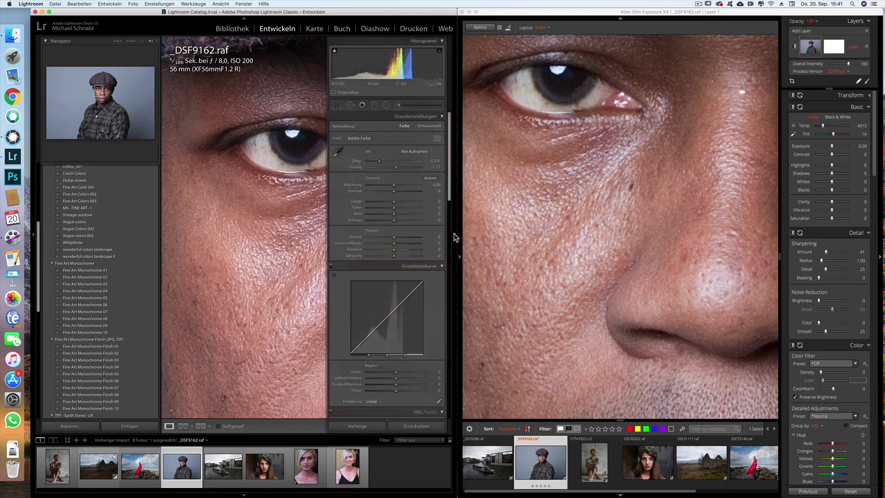
scroll(427, 250, "down", 5)
scroll(427, 250, "down", 3)
scroll(427, 249, "down", 3)
scroll(427, 248, "down", 3)
scroll(427, 249, "down", 2)
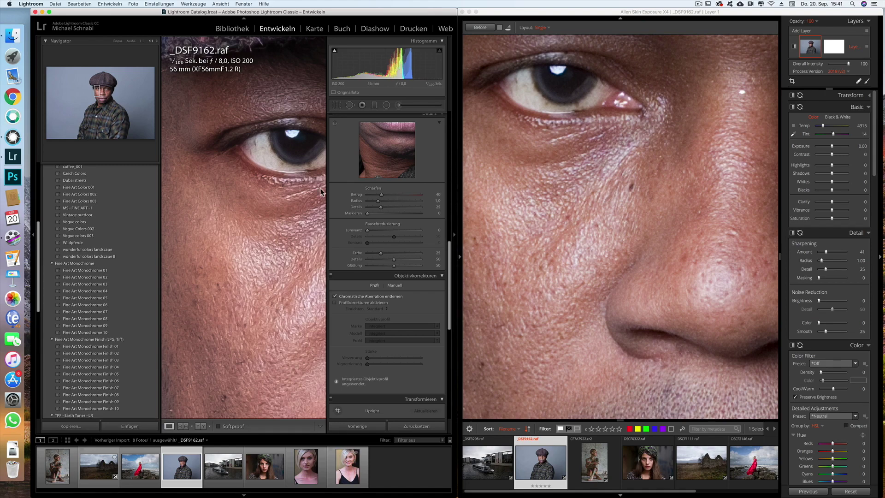
Re-zoom Lightroom onto the eye and cheek, then hide the develop panels
left_click(290, 190)
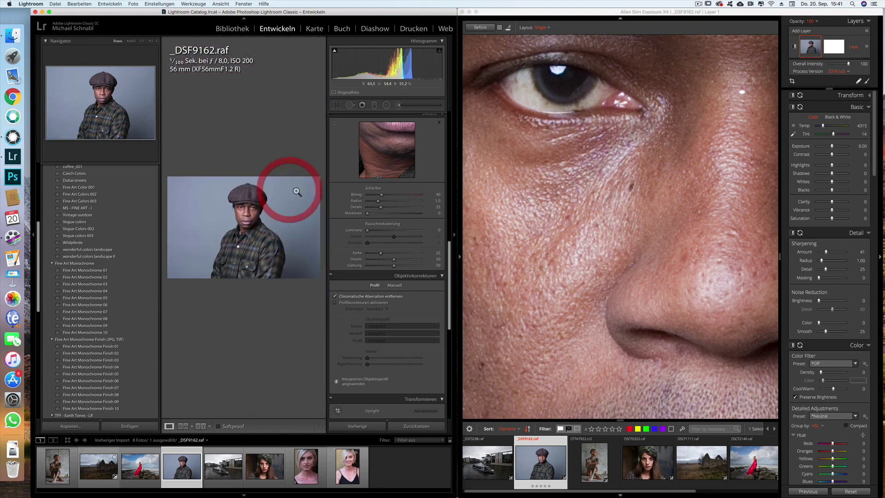
left_click(258, 205)
scroll(211, 269, "down", 3)
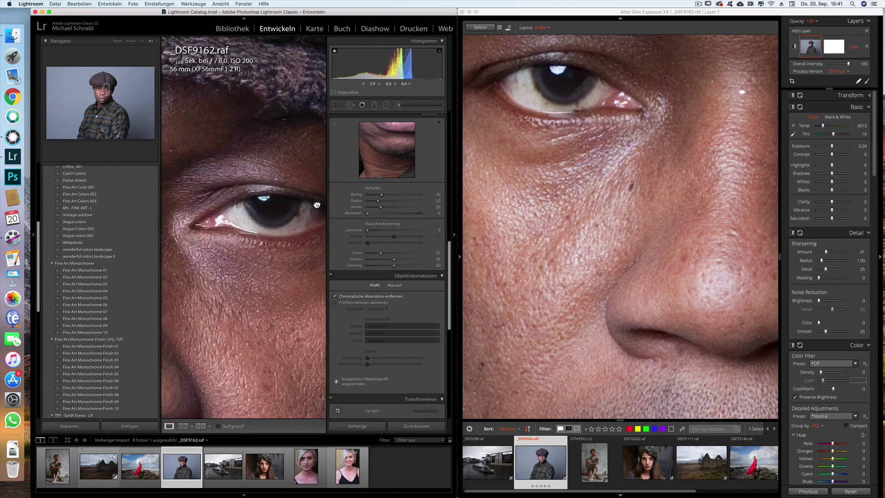
scroll(226, 261, "down", 3)
scroll(240, 251, "down", 3)
scroll(253, 244, "down", 2)
scroll(253, 244, "up", 5)
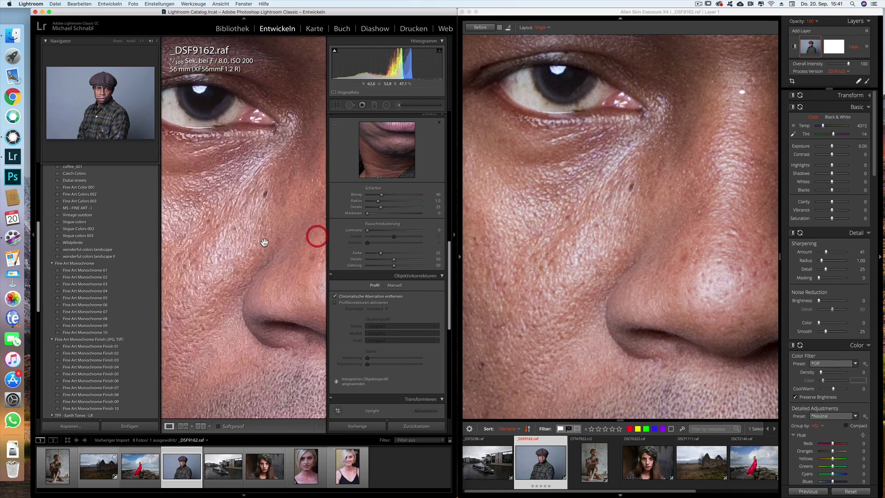
scroll(316, 237, "up", 1)
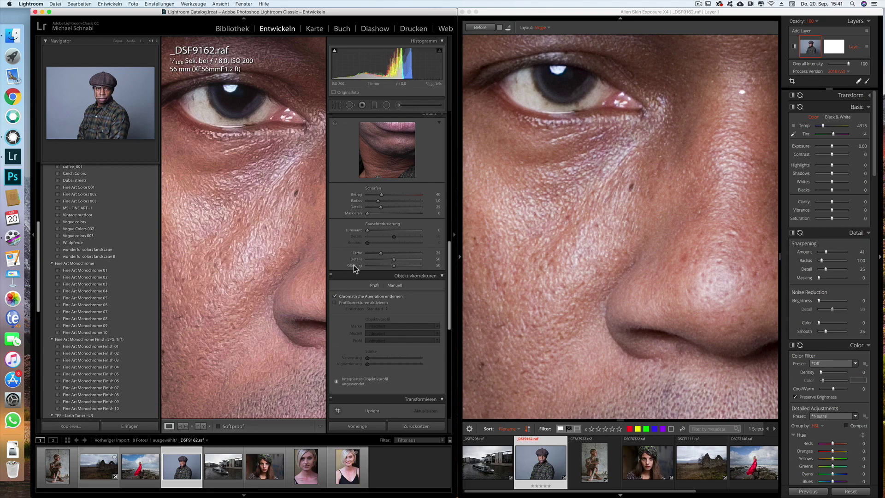
left_click(455, 237)
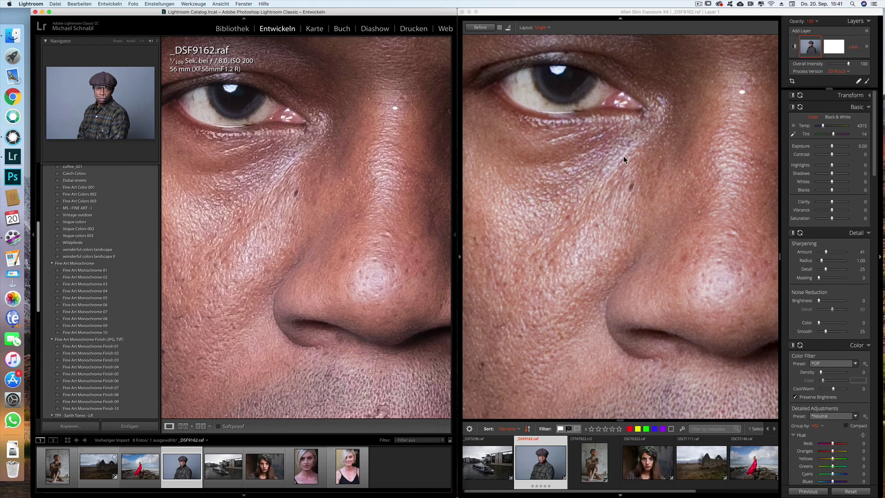
left_click(641, 150)
Pan Exposure's close-up up and left and scroll-zoom it out
left_click_drag(641, 170, 597, 144)
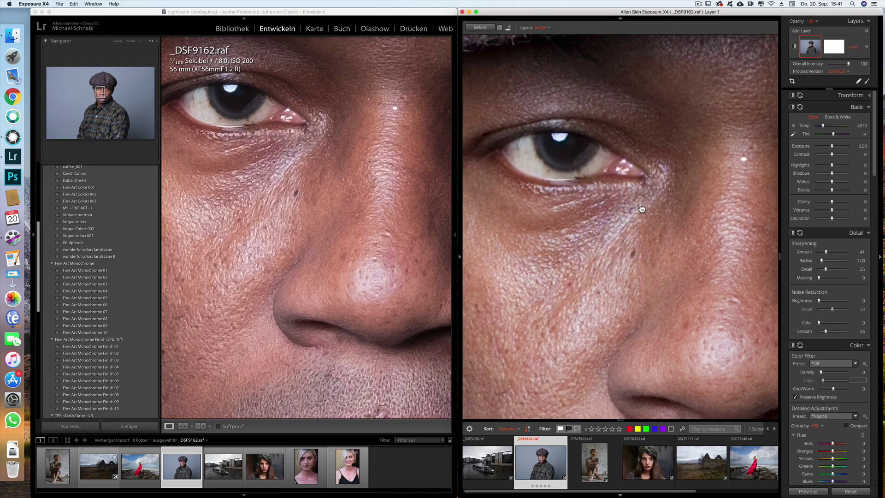
left_click(597, 143)
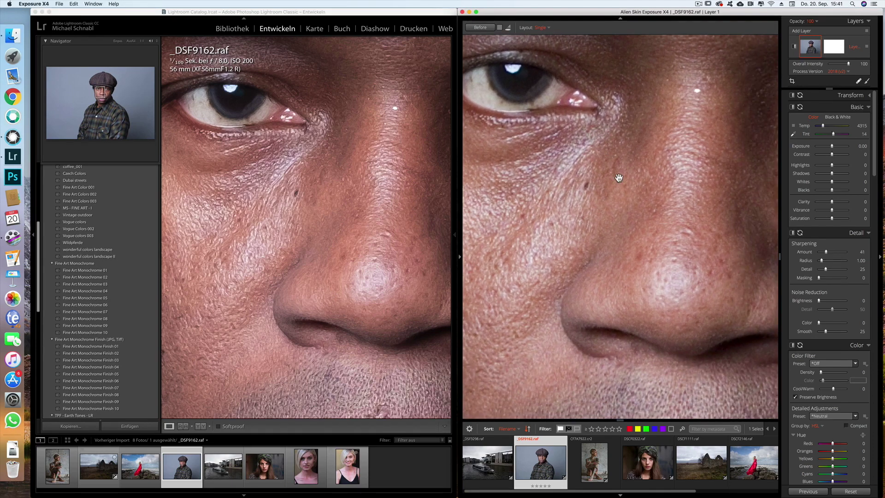
scroll(593, 168, "down", 3)
scroll(598, 171, "down", 2)
scroll(599, 172, "down", 2)
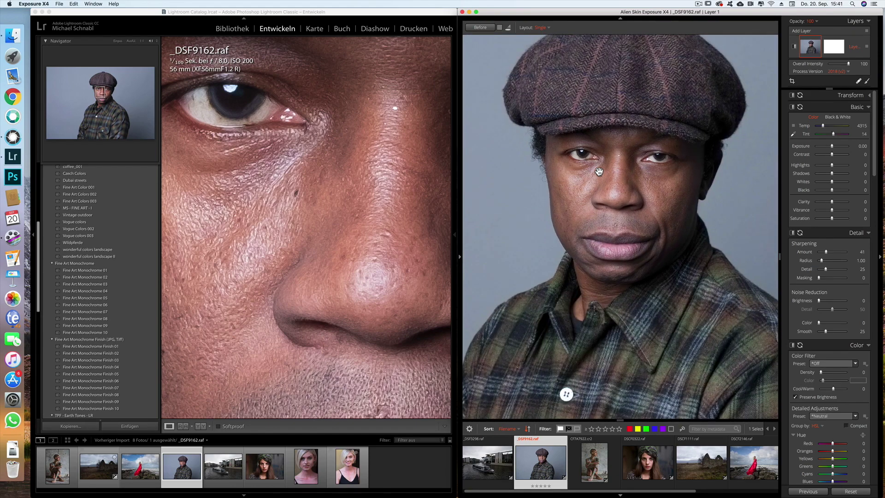
scroll(599, 172, "down", 1)
scroll(596, 172, "down", 1)
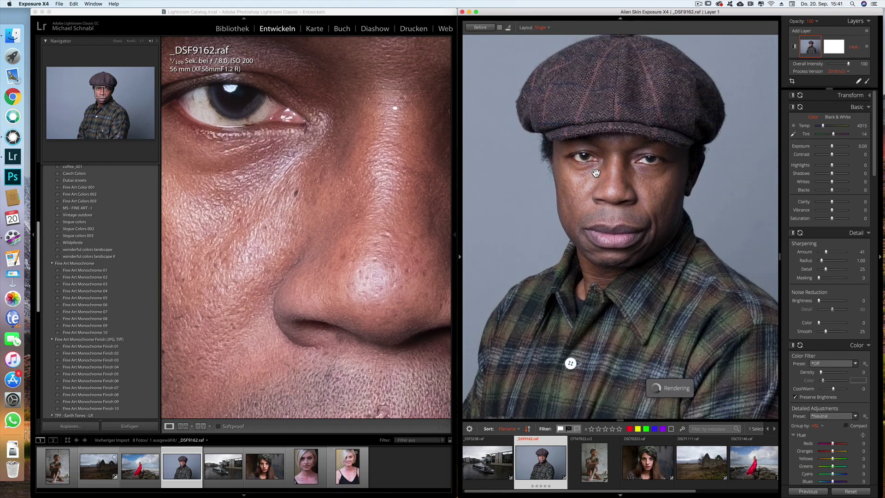
Scroll-zoom Exposure's preview back in to reveal more of the eye
scroll(596, 173, "up", 2)
scroll(596, 173, "up", 2)
scroll(595, 172, "up", 2)
scroll(595, 173, "up", 2)
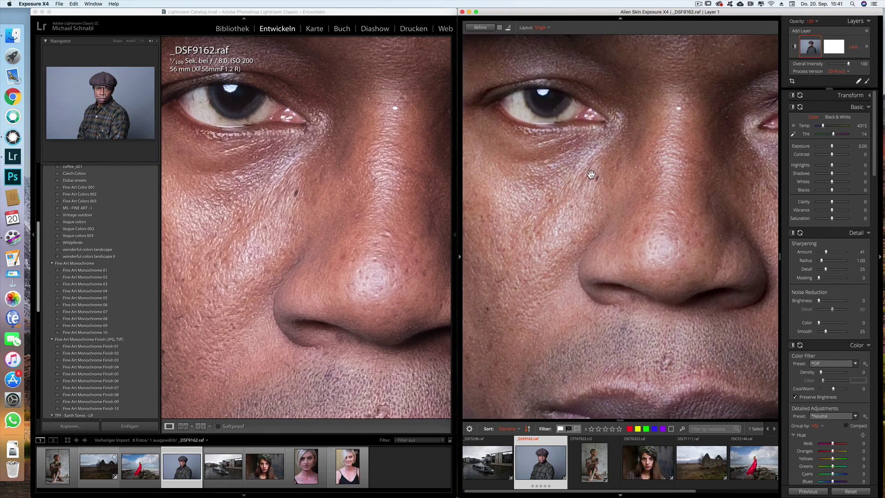
scroll(596, 174, "up", 2)
scroll(598, 177, "up", 2)
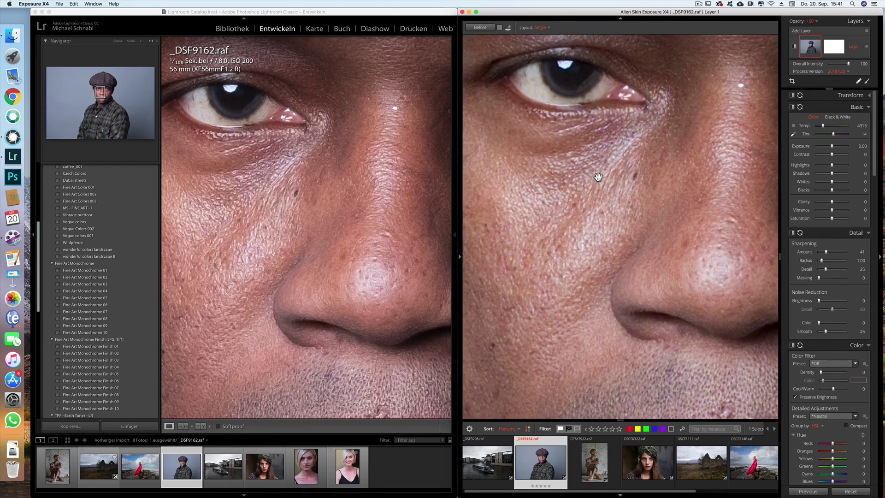
scroll(598, 177, "up", 2)
left_click(601, 176)
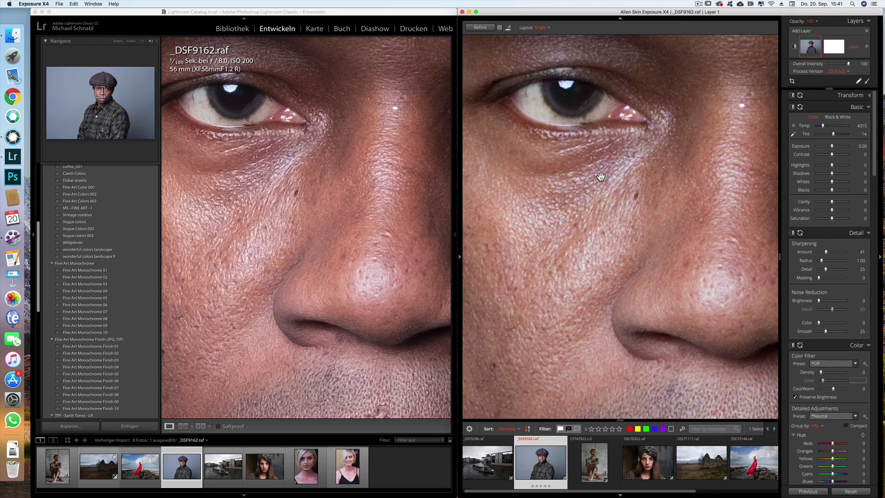
Raise Sharpening Amount from 41 to 58, inspect nose and lips, then zoom Lightroom out
left_click_drag(825, 252, 829, 252)
left_click_drag(670, 238, 607, 173)
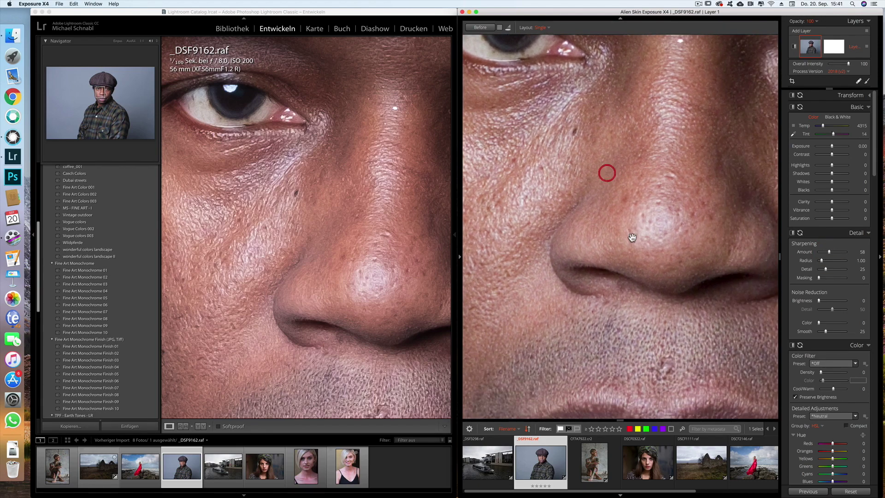
left_click_drag(629, 256, 633, 171)
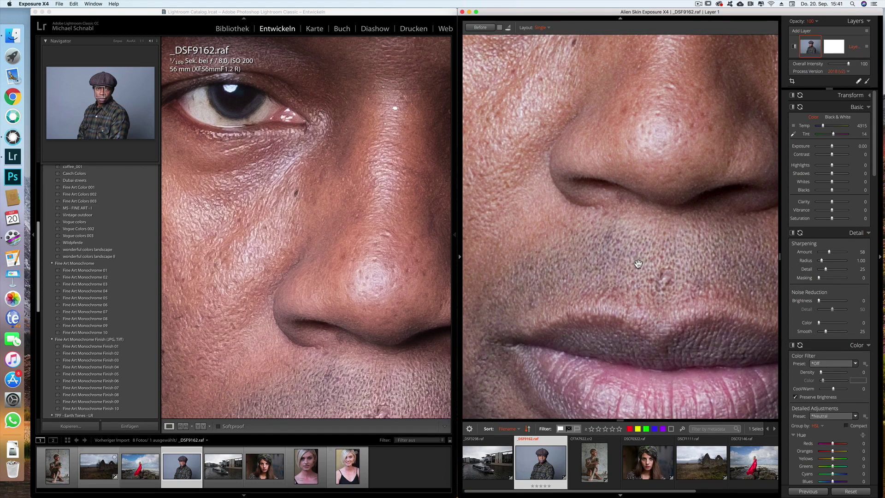
left_click(332, 291)
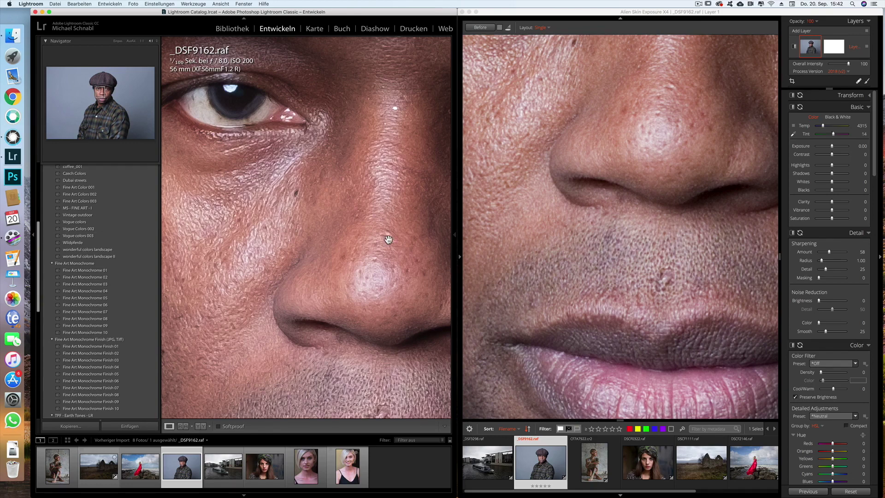
left_click(142, 40)
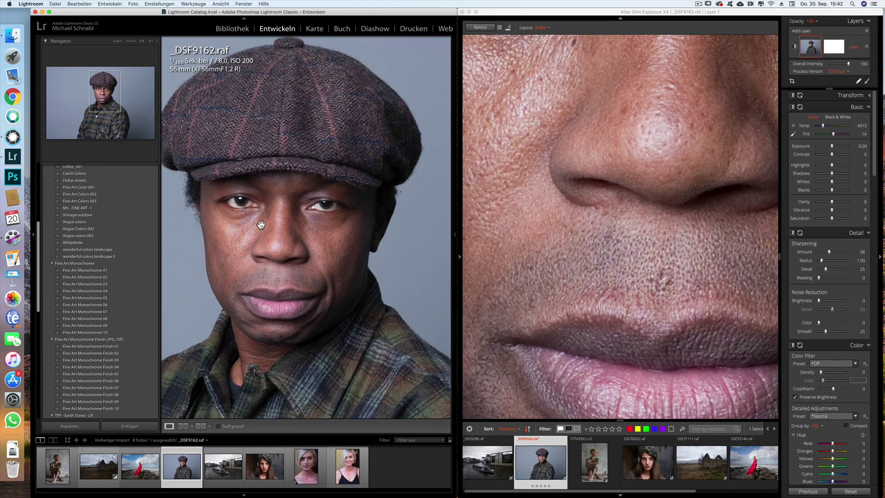
Reposition the face in Lightroom and lower Exposure's Sharpening Amount to 43
left_click_drag(289, 225, 313, 203)
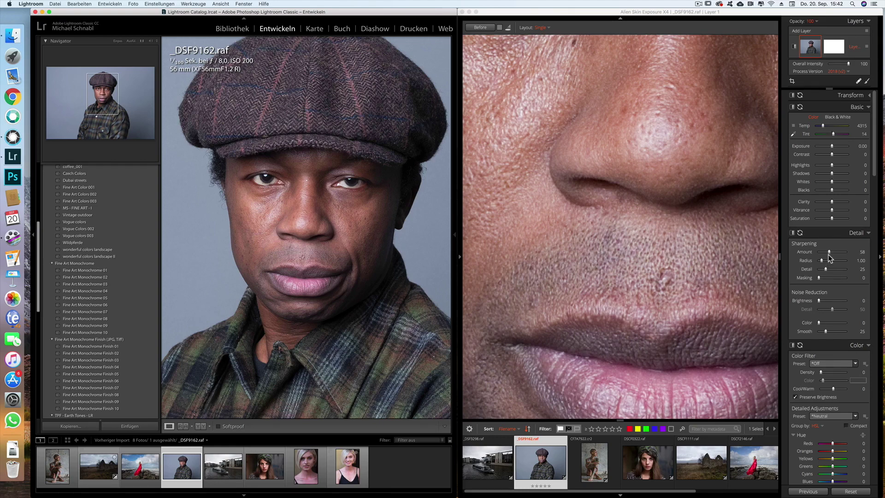
left_click_drag(828, 253, 828, 253)
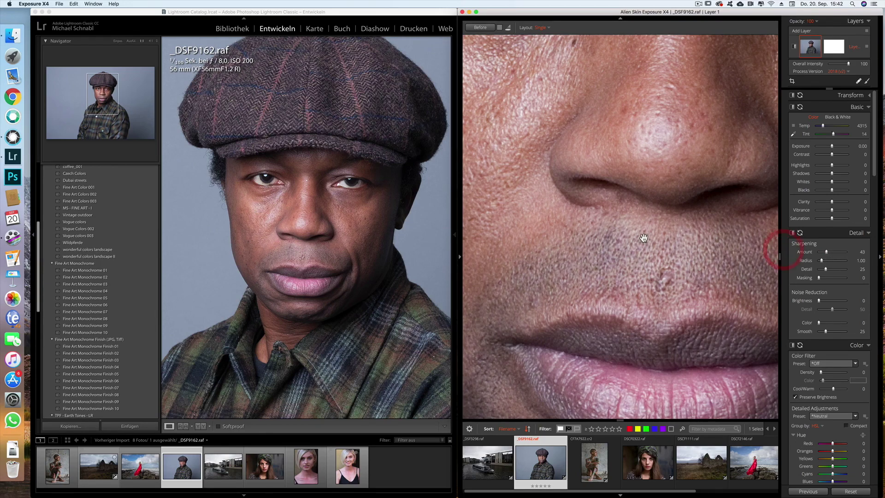
scroll(643, 239, "down", 2)
scroll(654, 239, "down", 2)
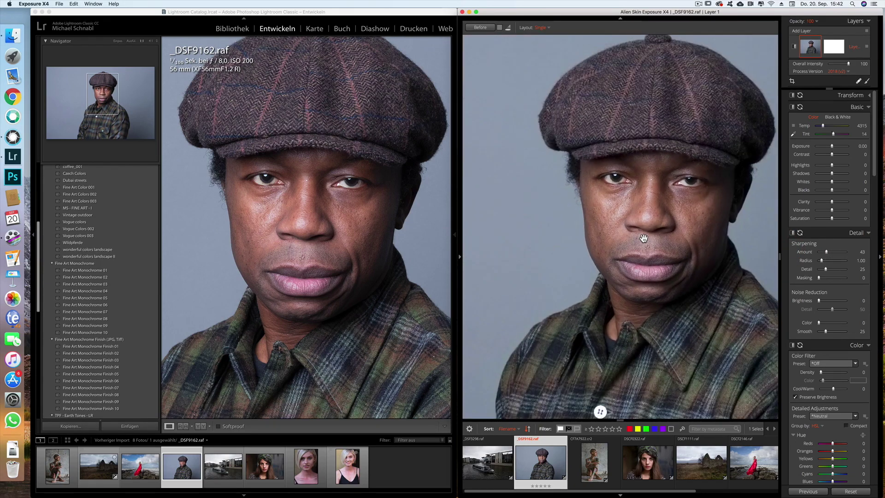
scroll(666, 240, "down", 2)
scroll(675, 239, "down", 1)
Zoom both Exposure's and Lightroom's previews in on the cheek
left_click(649, 237)
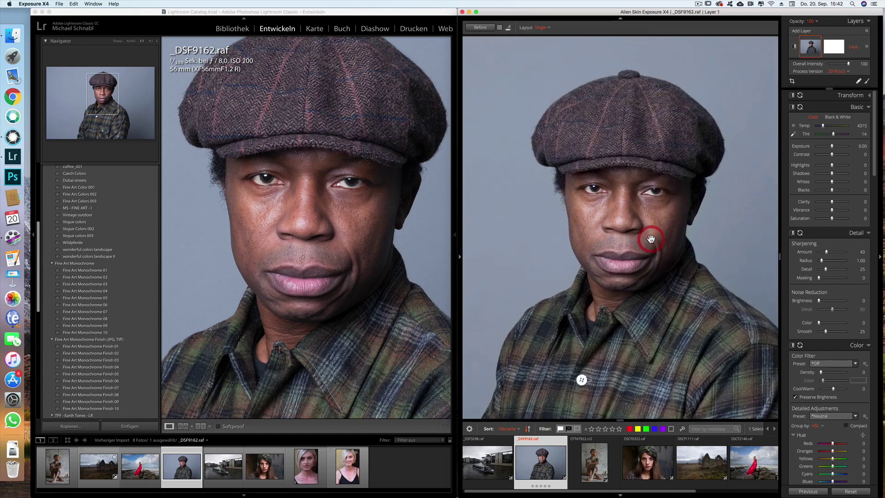
left_click(652, 237)
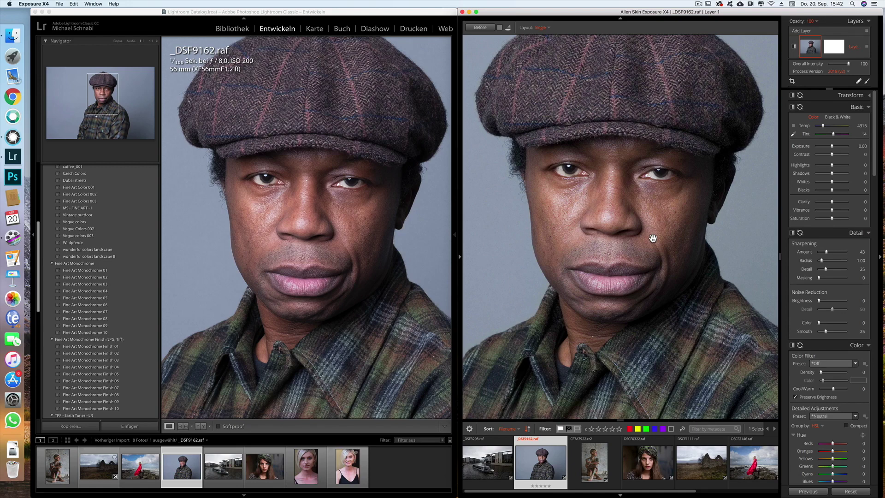
left_click(639, 239)
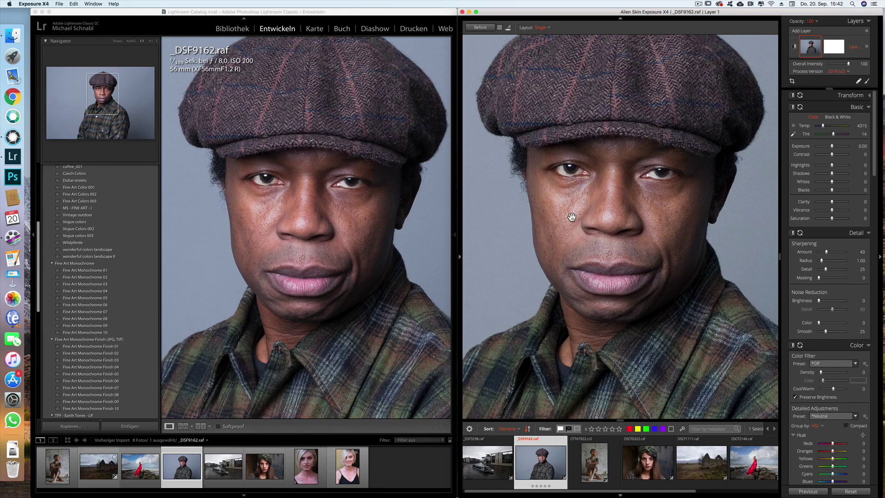
left_click(151, 41)
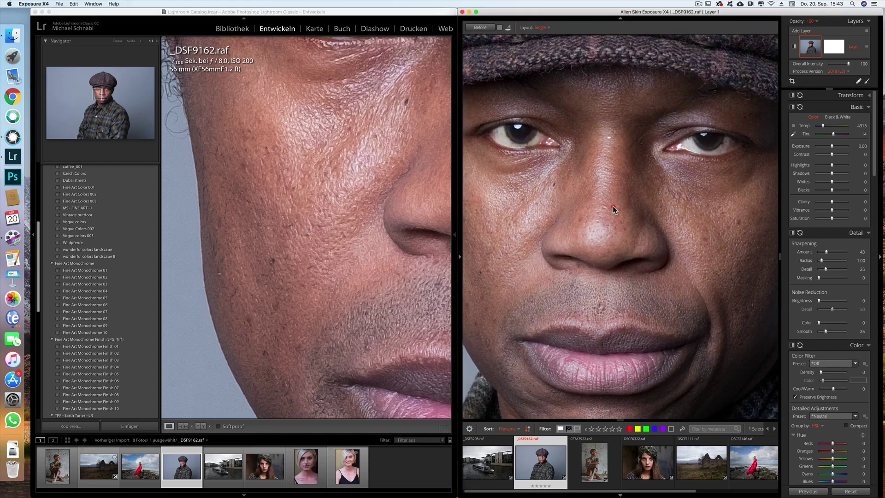
Zoom Exposure into the nose and cheek, then open DSCF0322 in both programs
left_click(666, 202)
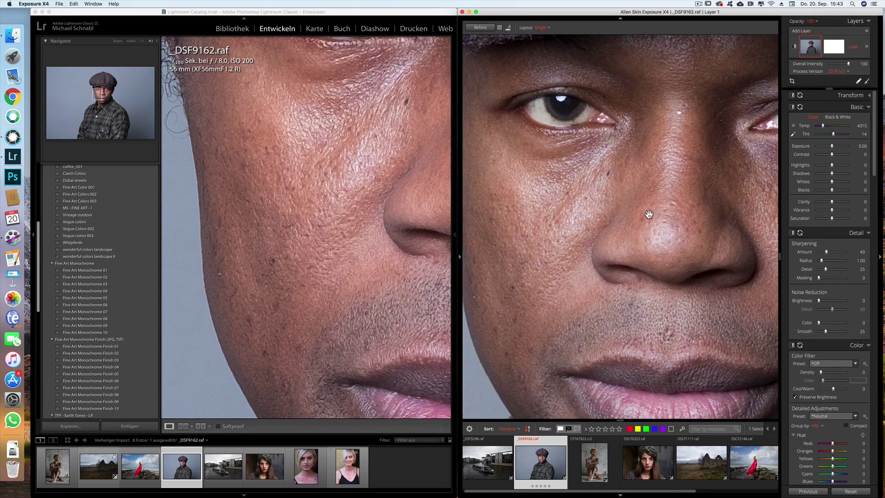
left_click(666, 201)
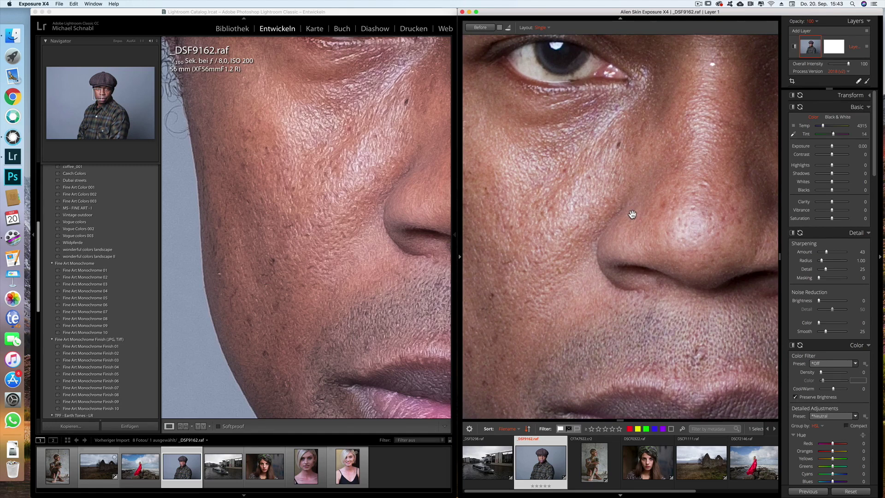
left_click(653, 204)
left_click_drag(651, 208, 701, 203)
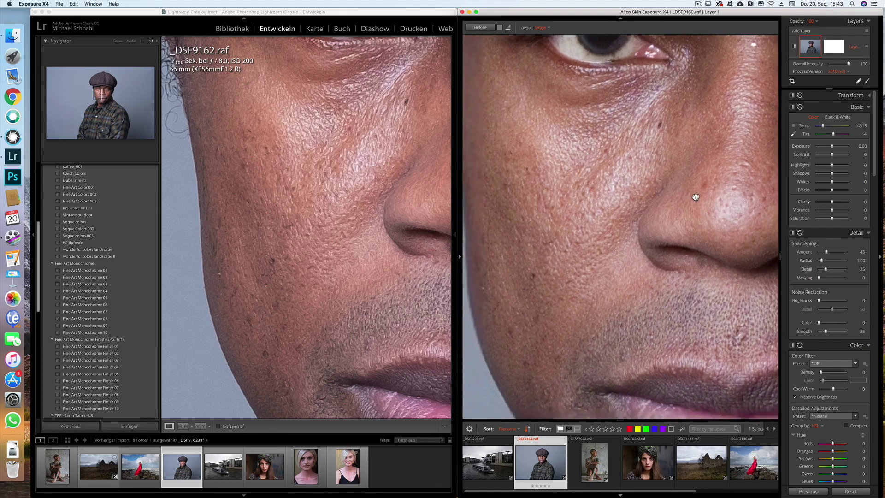
left_click(682, 199)
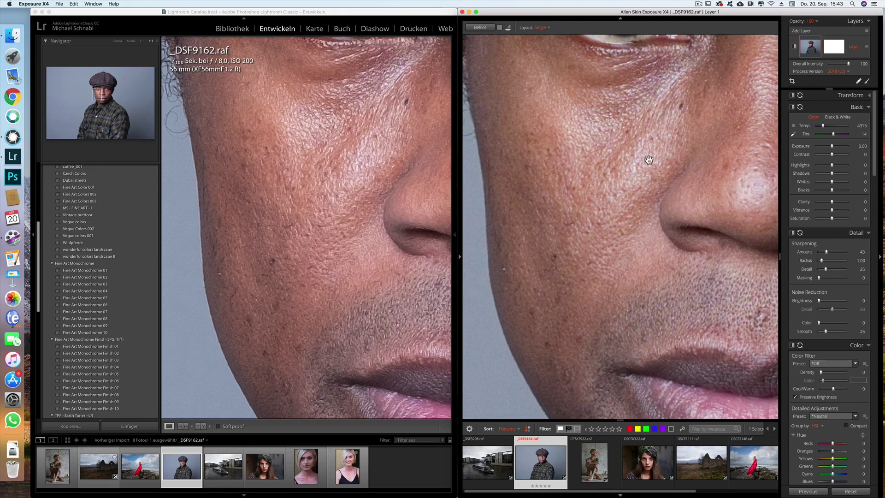
mouse_move(646, 462)
left_click(635, 475)
left_click(257, 468)
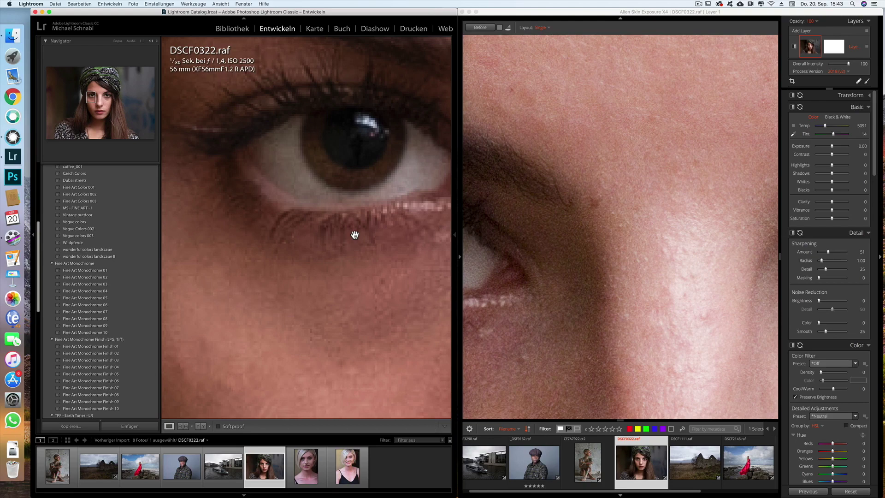
Fit DSCF0322 in both previews, then zoom Lightroom to 4:1 on the woman's eye
left_click(141, 40)
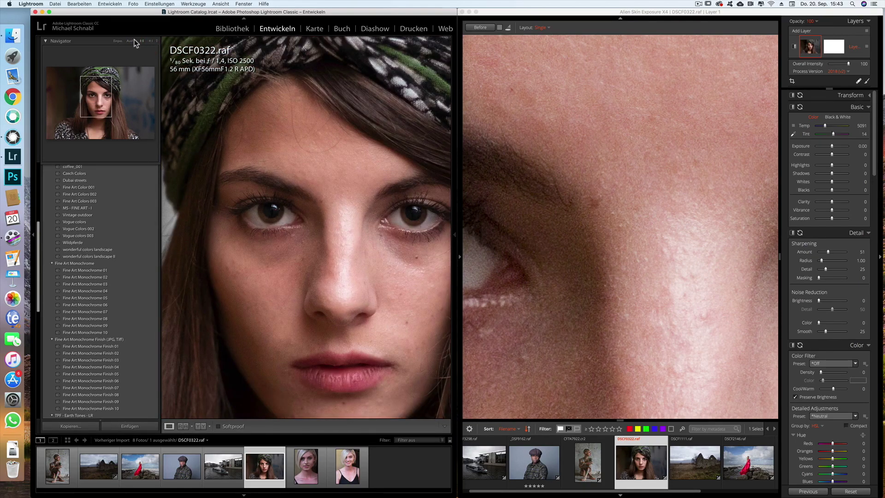
left_click(118, 41)
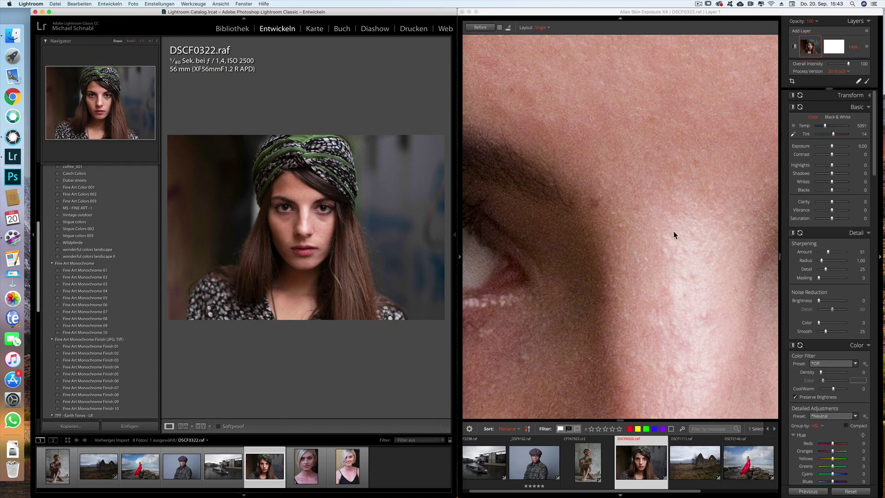
left_click(588, 166)
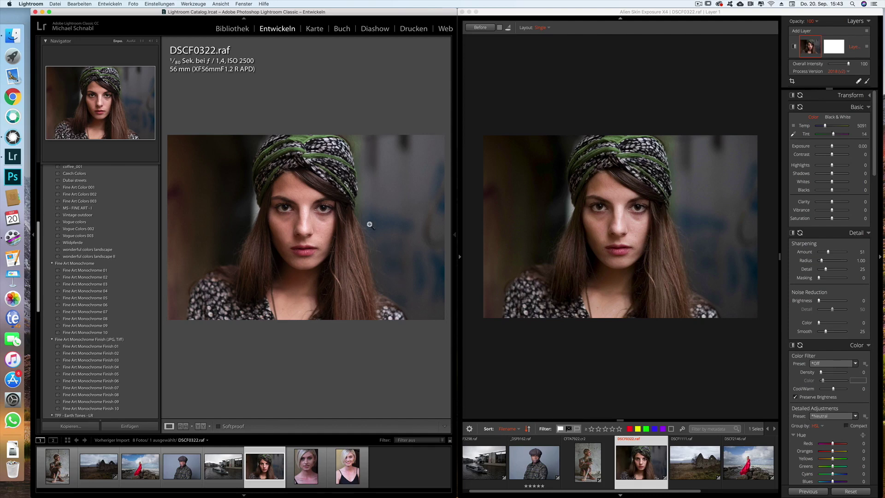
left_click(150, 40)
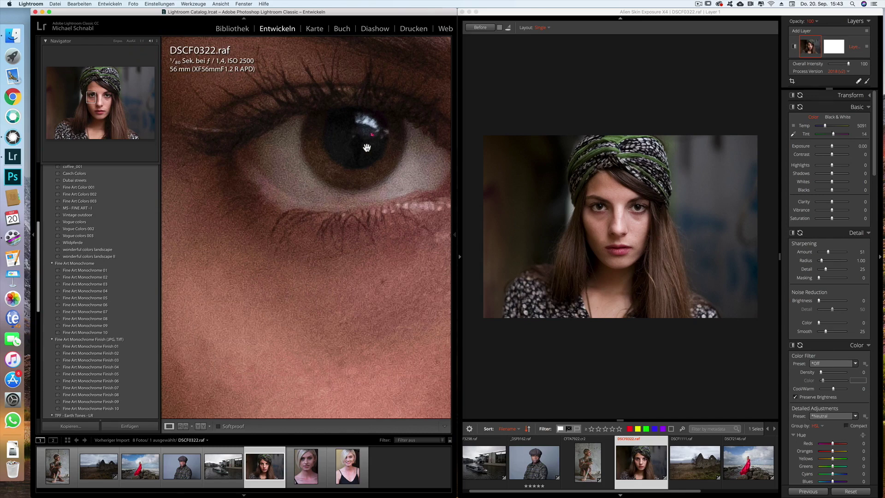
left_click_drag(367, 150, 365, 171)
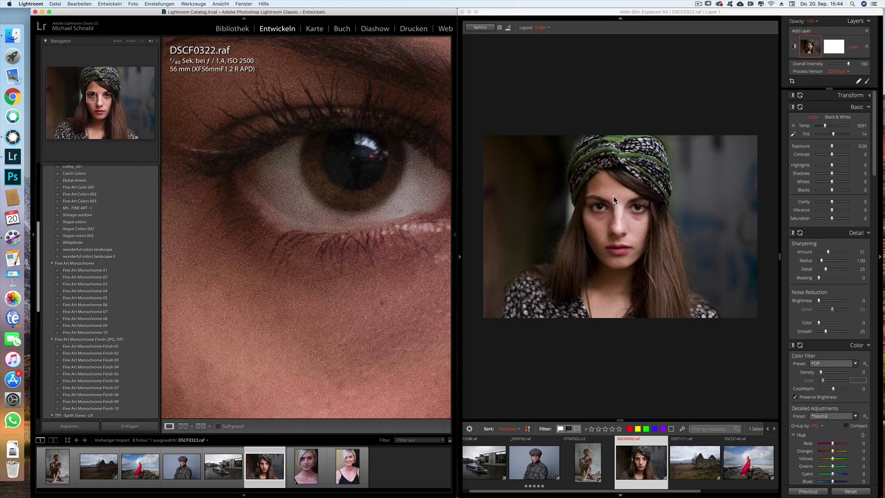
Scroll-zoom Exposure's preview onto the woman's whole eye and center it
scroll(610, 211, "up", 2)
scroll(610, 212, "up", 2)
scroll(610, 211, "up", 2)
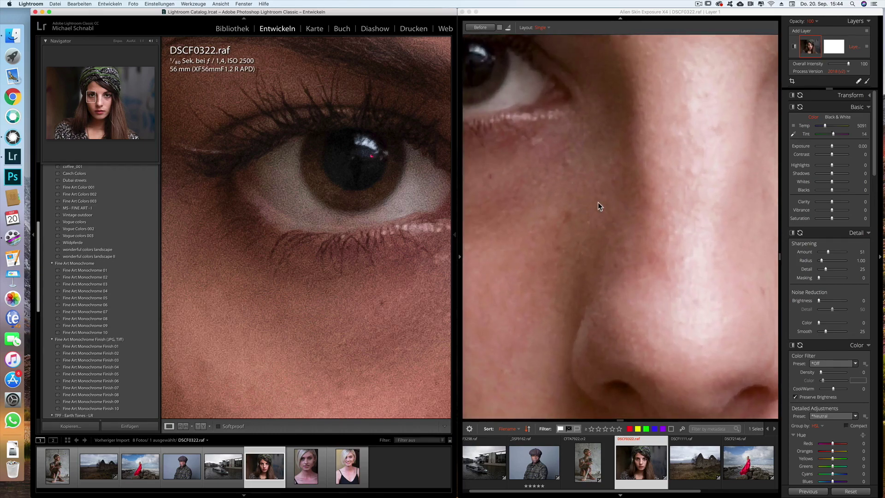
scroll(595, 198, "up", 2)
left_click_drag(561, 157, 653, 277)
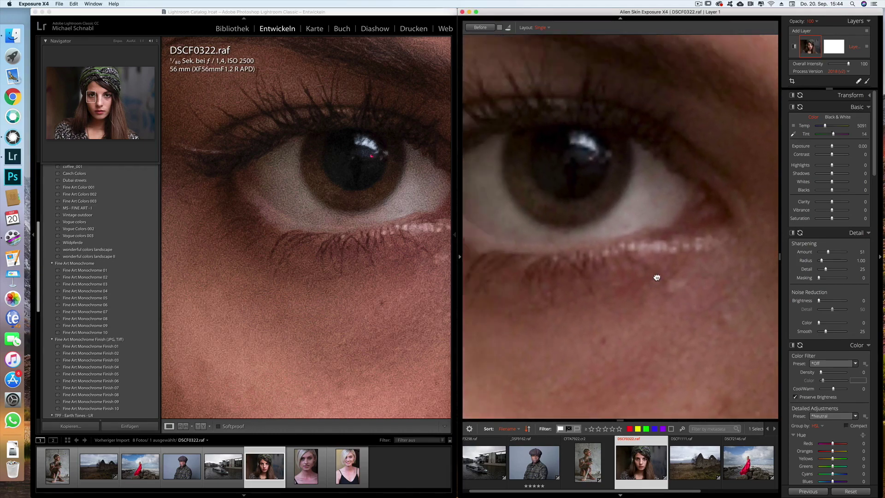
left_click_drag(653, 302, 660, 258)
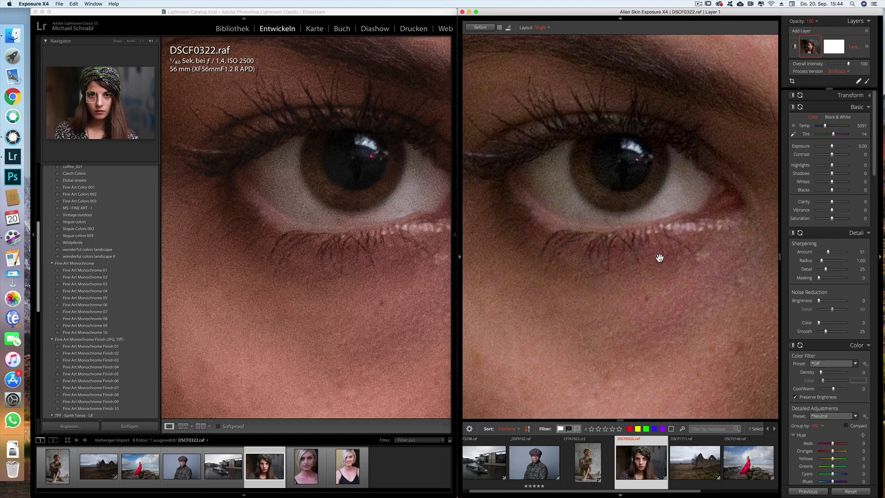
left_click(633, 226)
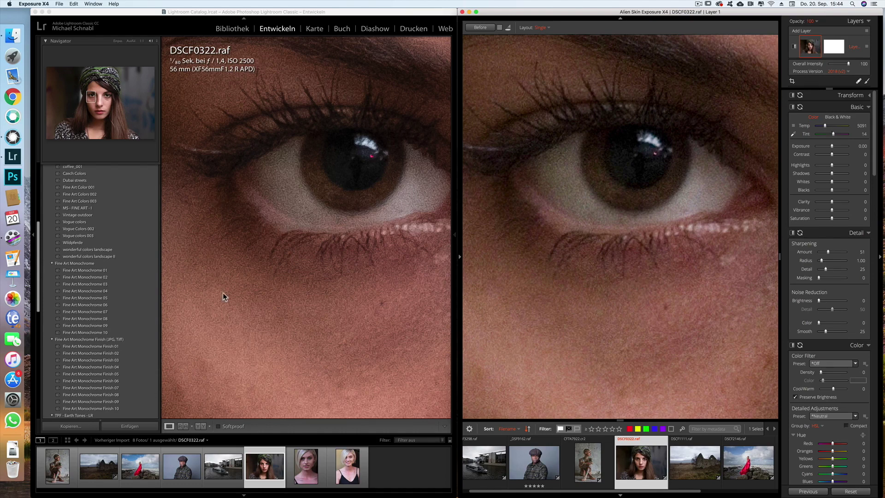
Pan Lightroom's close-up so the eye moves up, and zoom Exposure out to the face
left_click_drag(314, 272, 349, 195)
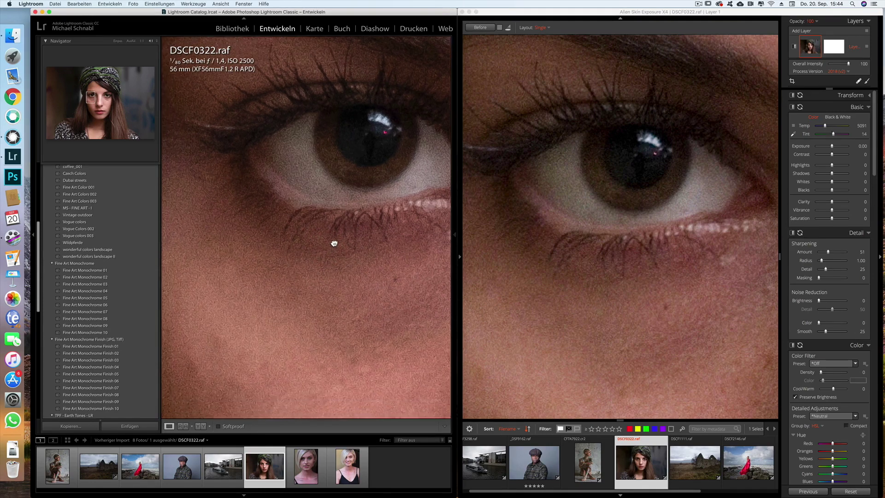
left_click(616, 284)
scroll(616, 283, "down", 3)
left_click(624, 289)
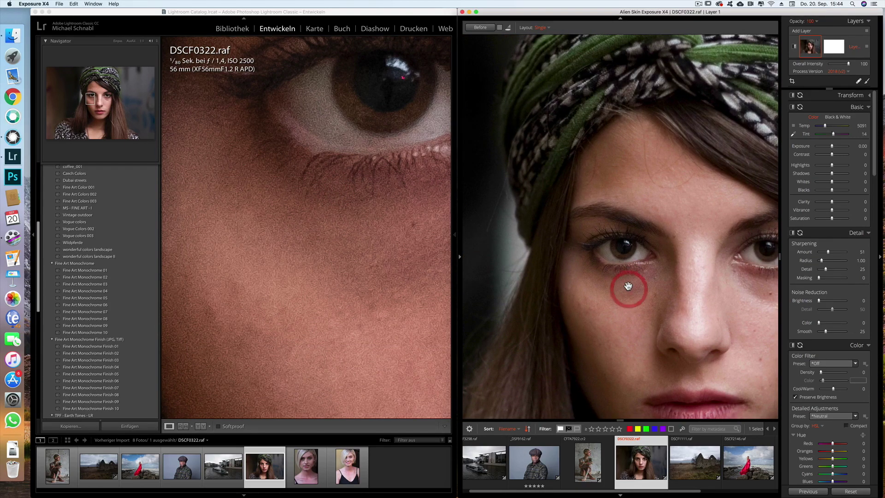
Zoom Exposure onto the lower eyelid and cheek, and pan Lightroom across the cheek
scroll(616, 250, "up", 5)
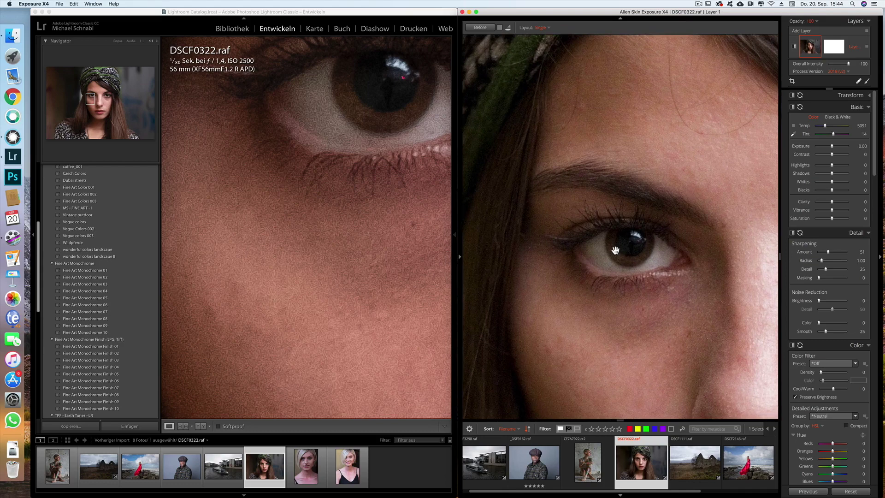
scroll(616, 250, "up", 2)
scroll(617, 248, "up", 1)
left_click_drag(616, 318, 621, 161)
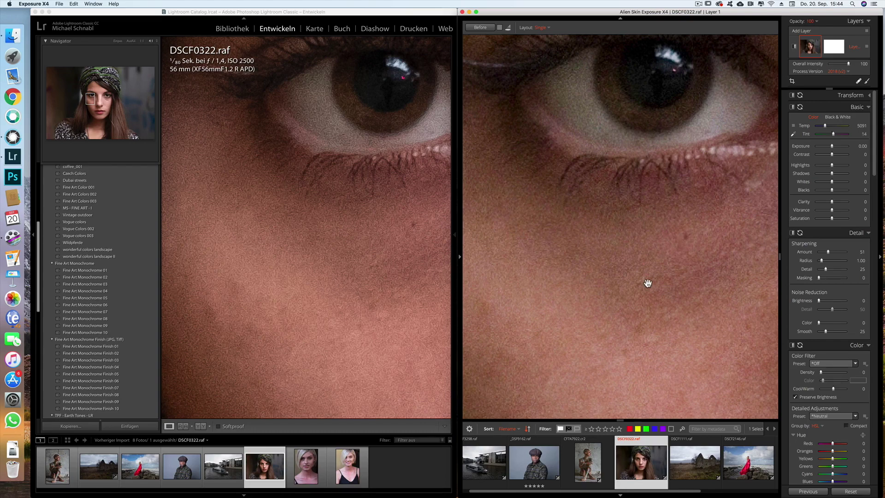
left_click(297, 270)
left_click_drag(213, 247, 306, 252)
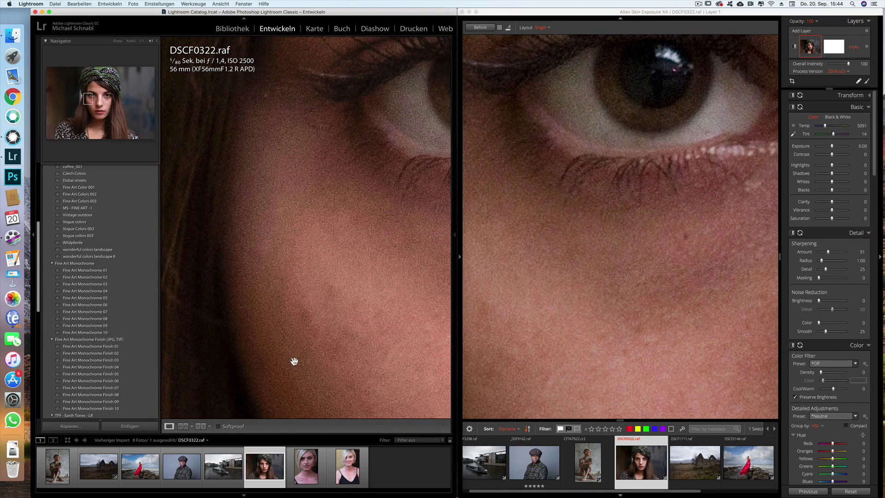
Pan Exposure's close-up across the cheek and center the eye
left_click_drag(535, 265, 637, 263)
left_click_drag(577, 281, 593, 265)
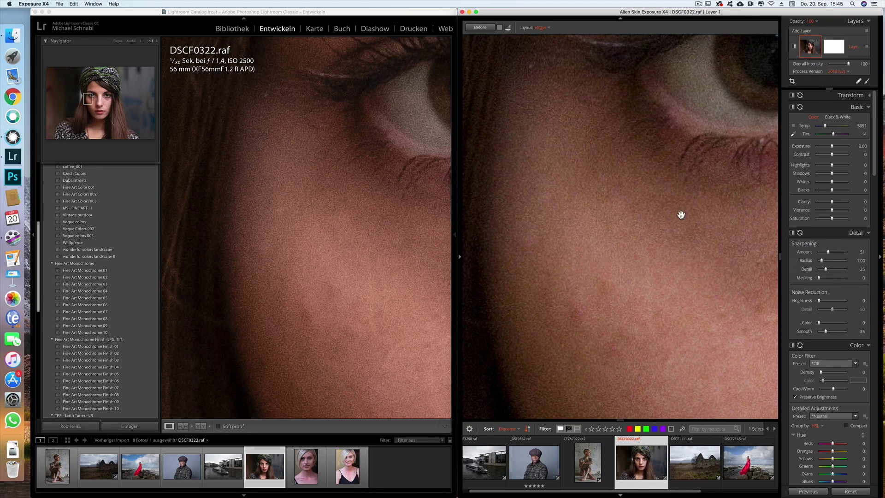
left_click_drag(684, 182, 645, 278)
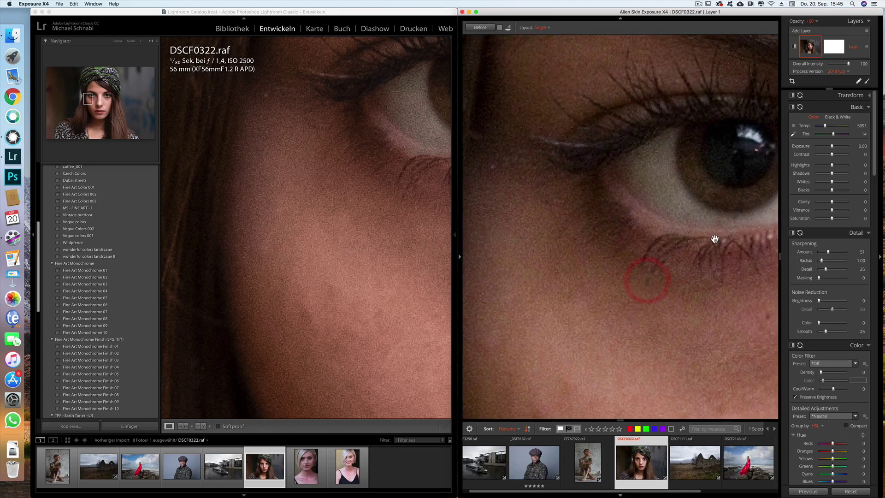
left_click_drag(695, 205, 652, 194)
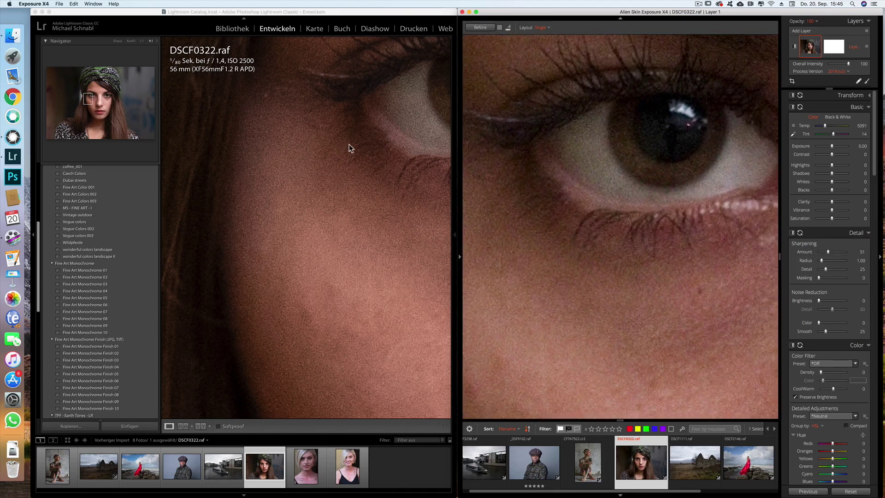
scroll(385, 185, "up", 2)
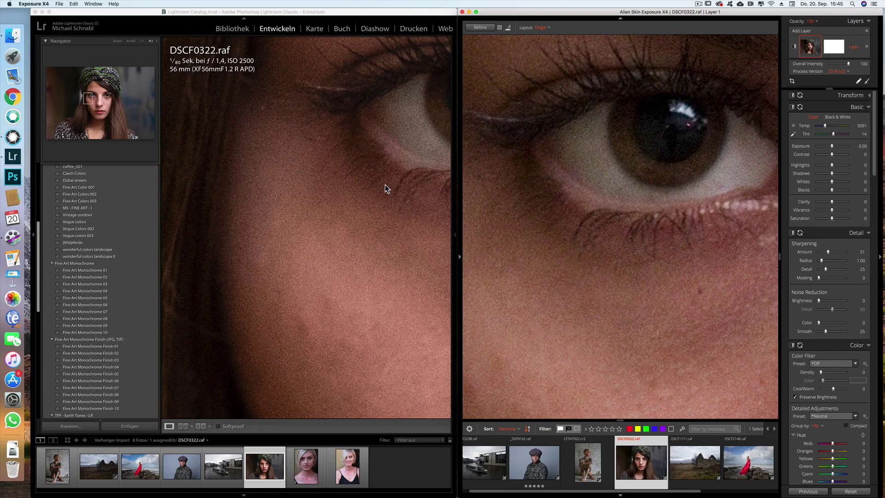
Pan Lightroom onto the full eye and align Exposure's close-up to match
left_click(383, 184)
left_click_drag(384, 185, 370, 209)
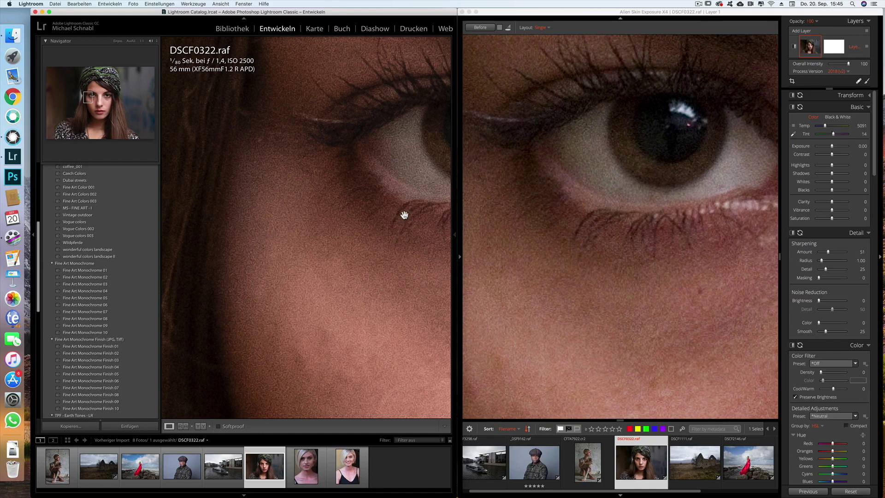
left_click_drag(401, 184, 330, 184)
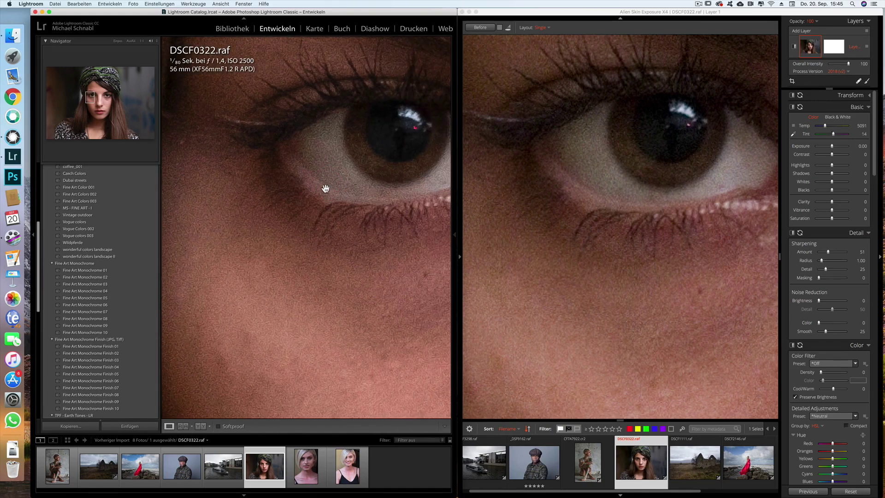
left_click_drag(390, 191, 330, 188)
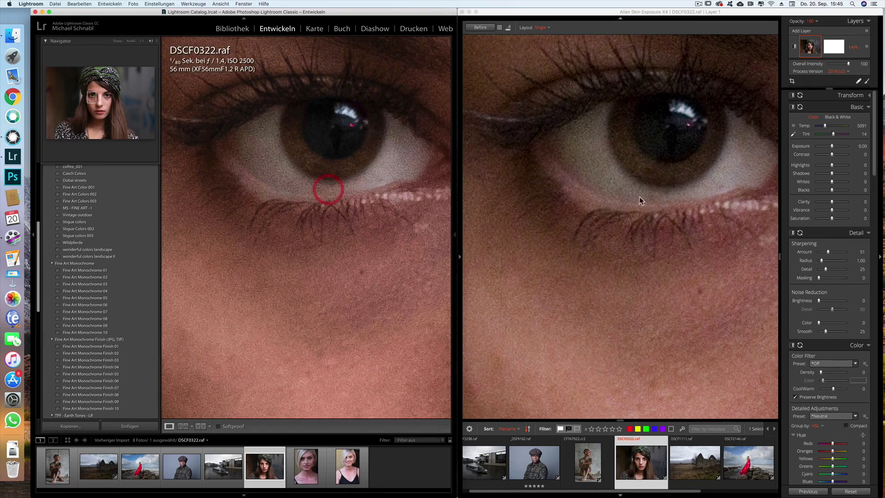
left_click_drag(682, 185, 602, 182)
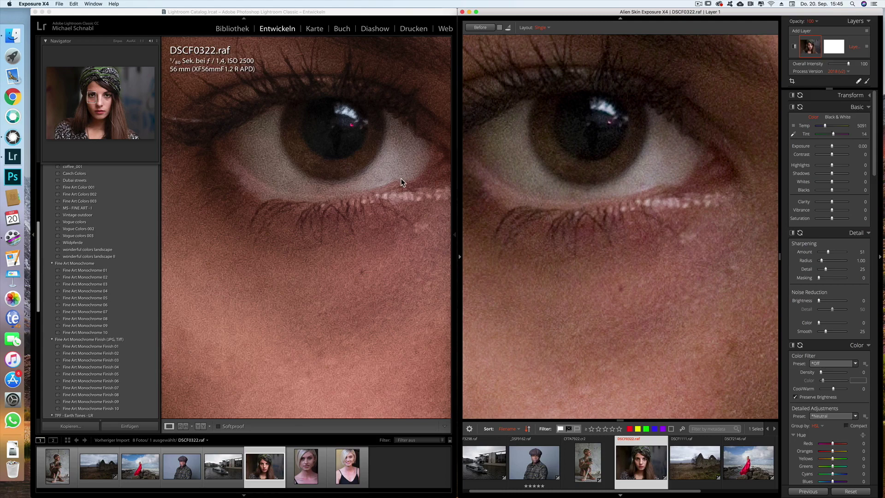
Zoom Exposure out from the eye and show the whole face in Lightroom
scroll(402, 183, "up", 3)
scroll(596, 229, "up", 2)
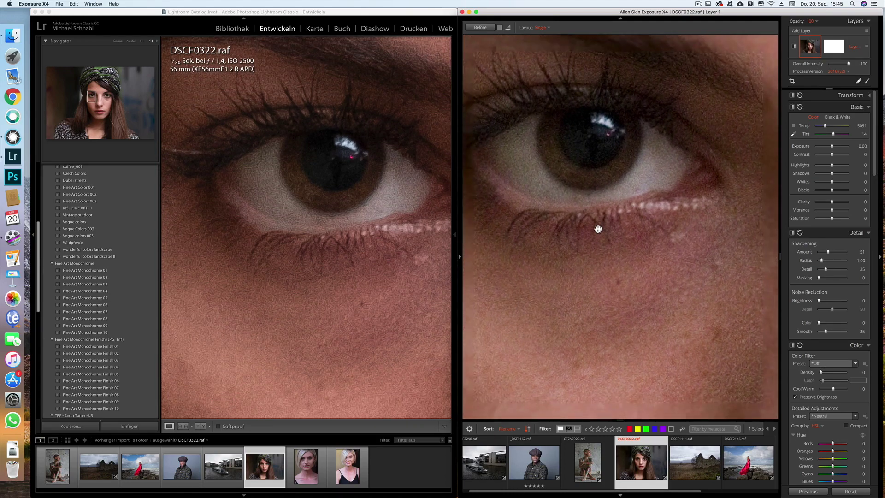
scroll(636, 242, "up", 2)
left_click(636, 242)
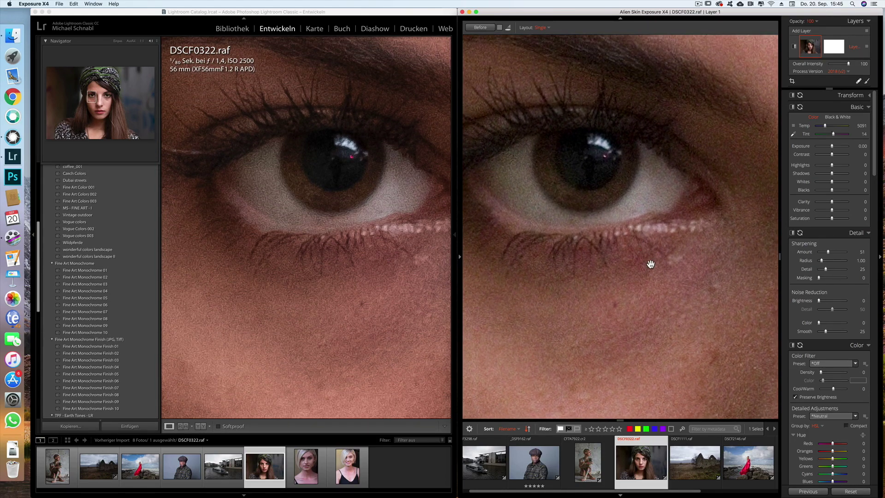
scroll(652, 286, "down", 2)
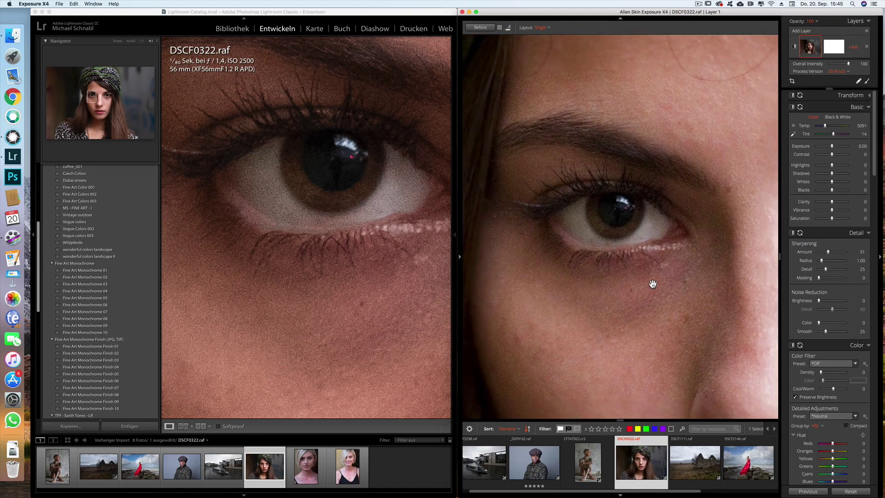
scroll(652, 288, "down", 1)
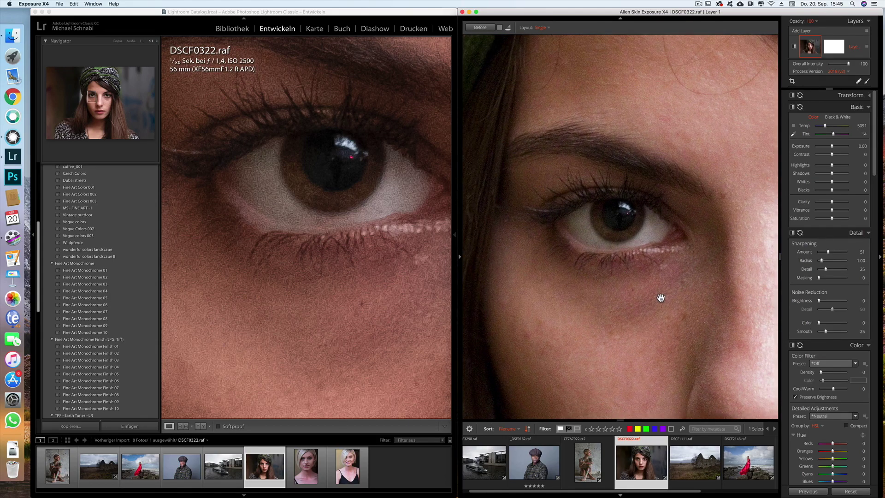
scroll(660, 298, "down", 1)
scroll(660, 299, "down", 1)
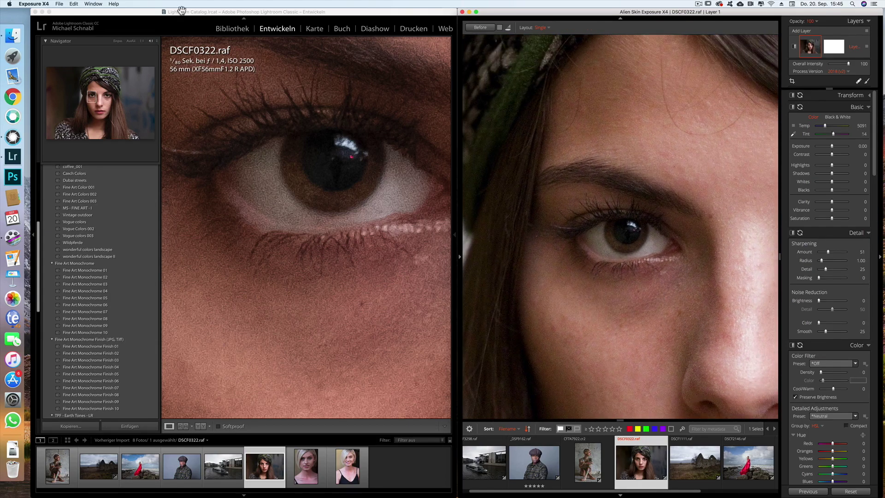
left_click(141, 40)
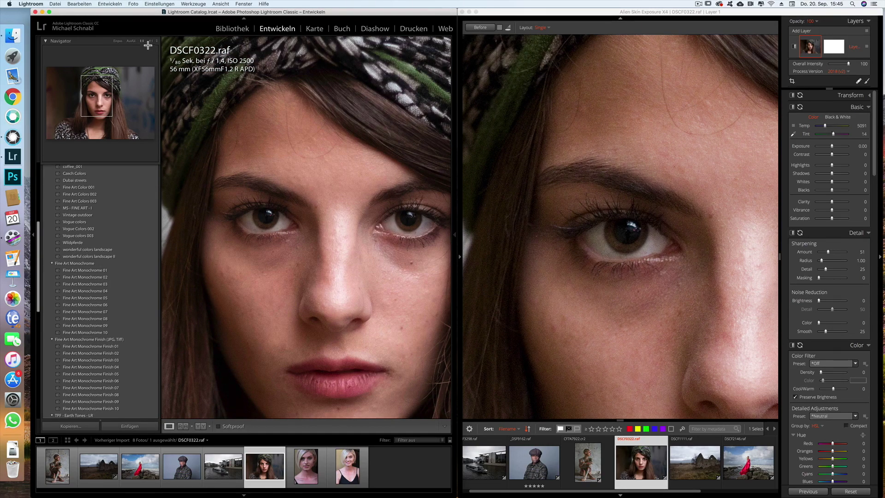
Zoom Exposure out to the woman's whole face, then open CF7A7922.cr2 in Exposure
scroll(649, 184, "down", 1)
scroll(649, 189, "down", 1)
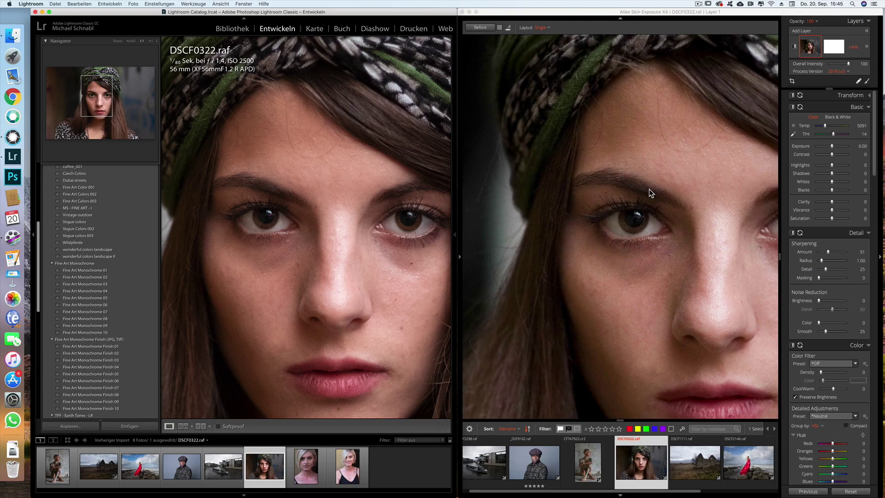
scroll(649, 189, "down", 1)
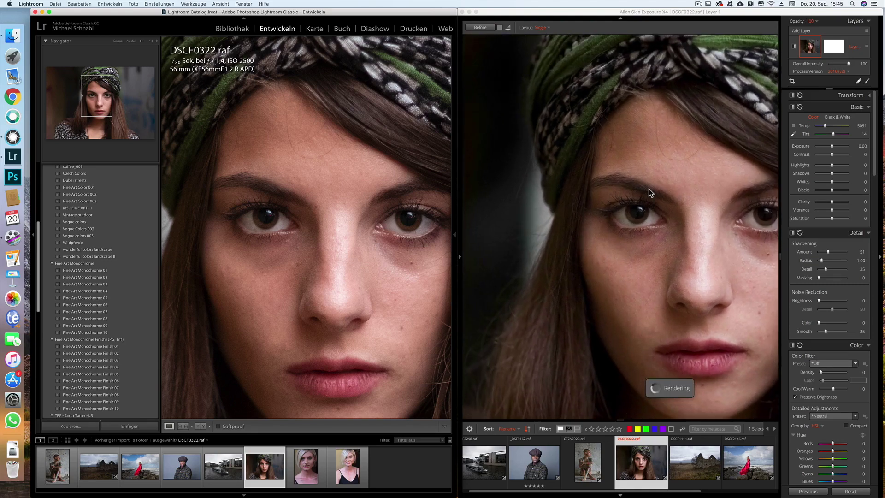
left_click(649, 189)
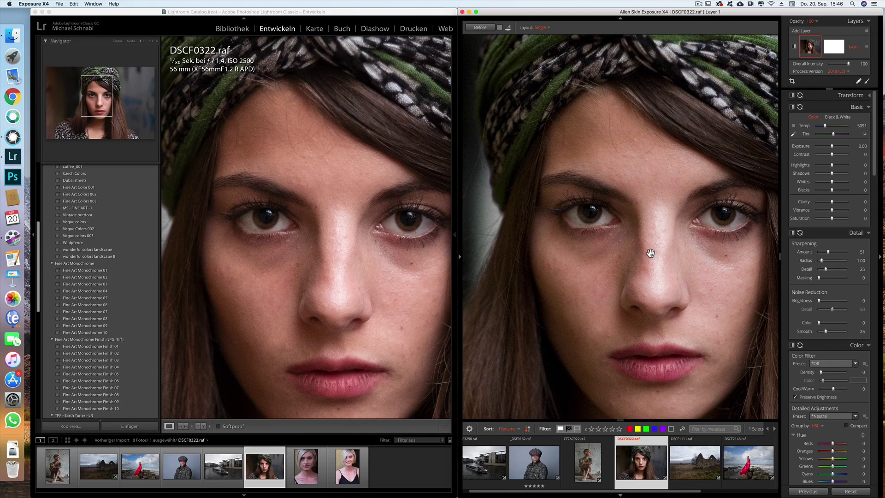
mouse_move(588, 462)
left_click(586, 469)
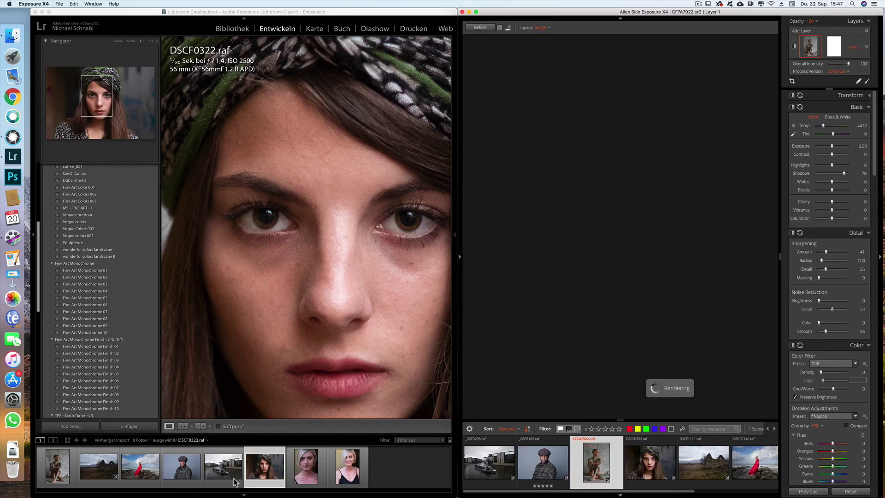
Load CF7A7922.cr2 in Lightroom and reset Exposure X4's Shadows to 0
left_click(62, 466)
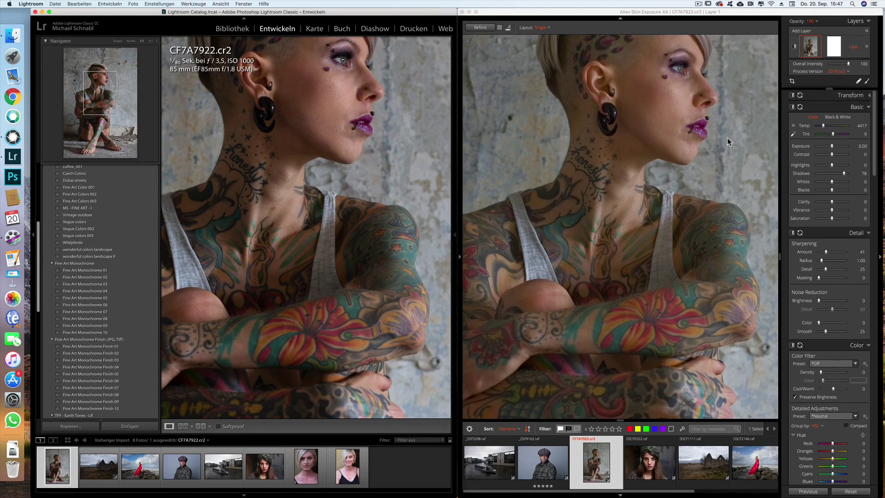
double_click(845, 174)
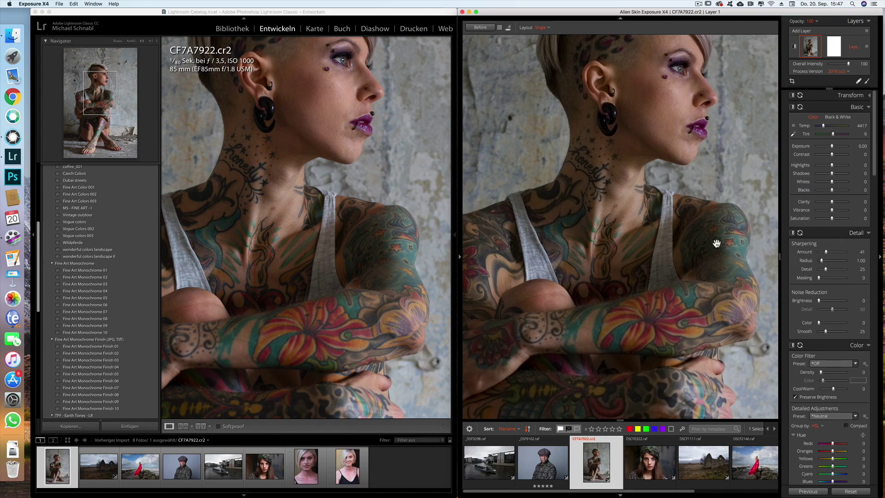
Review Lightroom's develop panel, then zoom Lightroom out to fit the full tattooed portrait
left_click(457, 253)
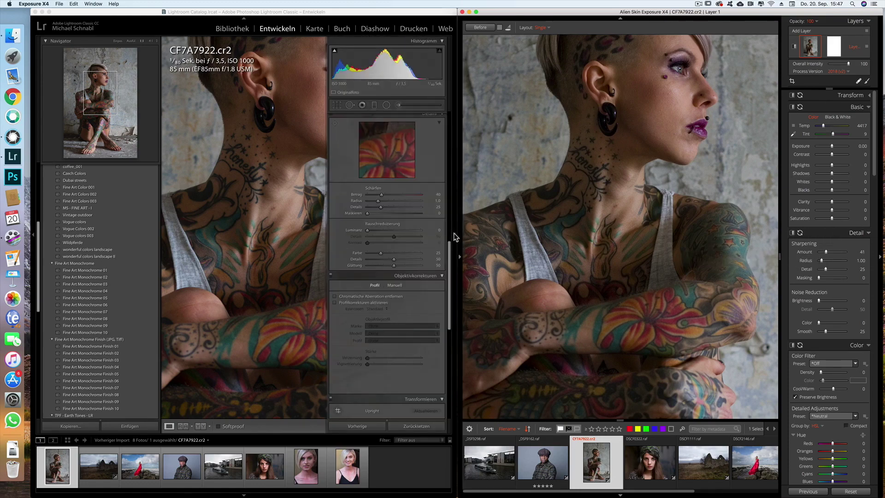
scroll(395, 214, "up", 3)
scroll(395, 214, "up", 2)
scroll(395, 216, "up", 3)
scroll(396, 217, "up", 2)
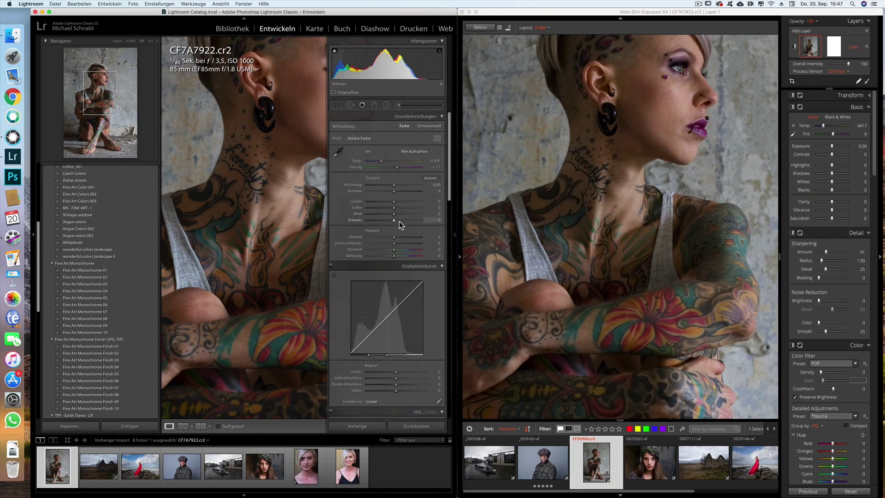
scroll(396, 222, "down", 2)
left_click(275, 177)
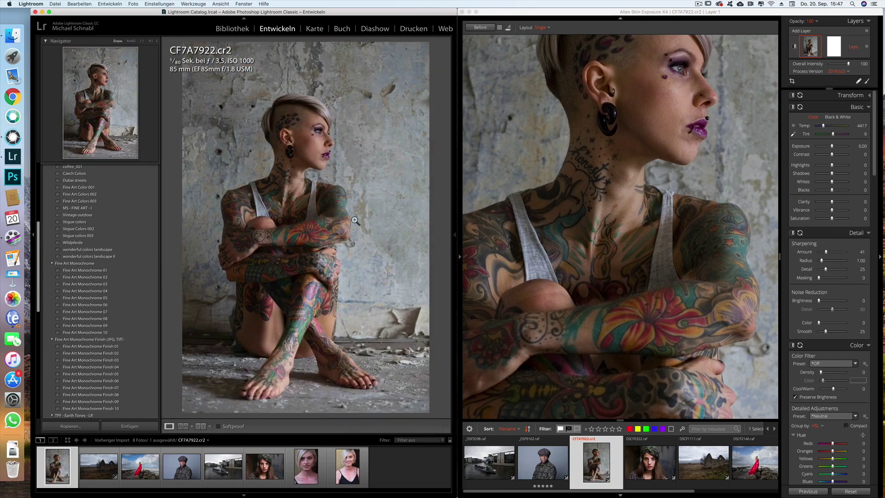
Fit the whole portrait in Exposure X4 and zoom Lightroom far into the photo
left_click(587, 246)
left_click(537, 238)
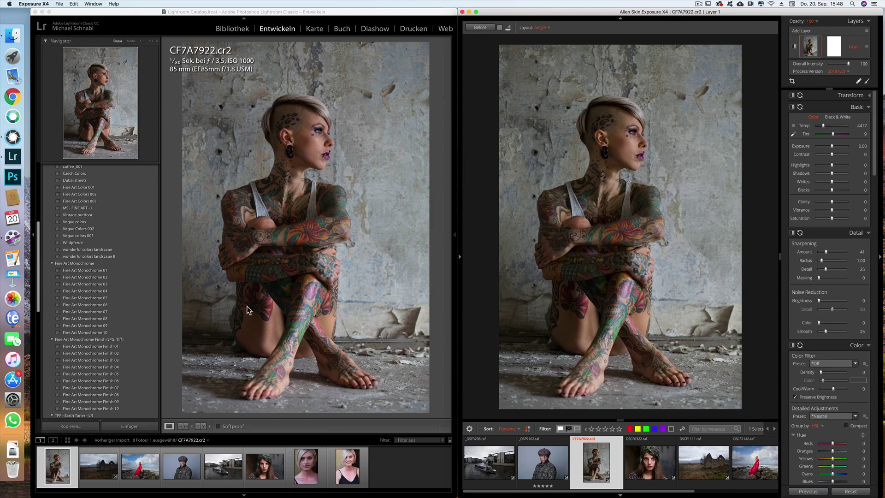
left_click(150, 41)
Pan Lightroom's close-up across the tattoos to the red tattoo and skin below it
mouse_move(351, 280)
left_mouse_down()
mouse_move(345, 178)
mouse_move(337, 184)
mouse_move(369, 124)
left_mouse_up()
mouse_move(325, 104)
left_mouse_down()
mouse_move(293, 226)
mouse_move(296, 97)
mouse_move(311, 201)
mouse_move(196, 138)
mouse_move(217, 184)
mouse_move(330, 194)
mouse_move(217, 259)
mouse_move(373, 339)
mouse_move(292, 361)
mouse_move(374, 281)
mouse_move(366, 297)
mouse_move(320, 278)
mouse_move(294, 310)
mouse_move(358, 269)
left_mouse_up()
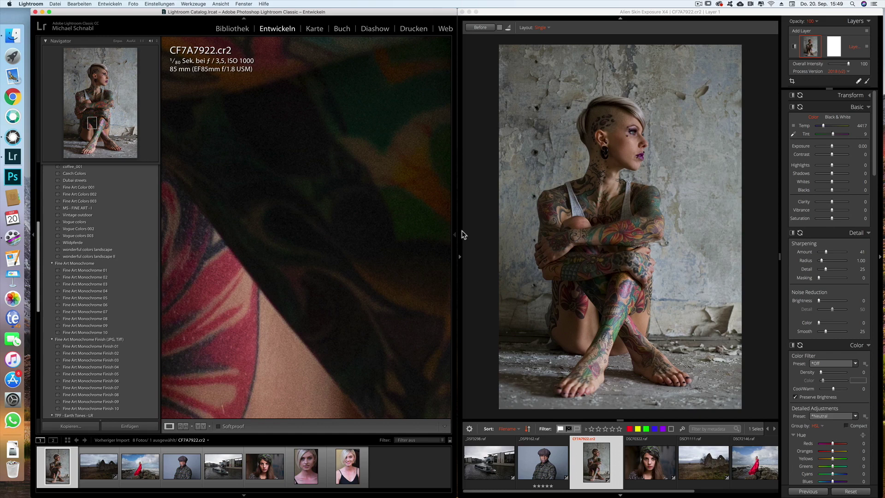
left_click_drag(362, 261, 367, 133)
left_click_drag(364, 278, 352, 180)
mouse_move(351, 132)
left_mouse_down()
mouse_move(372, 307)
mouse_move(365, 263)
left_mouse_up()
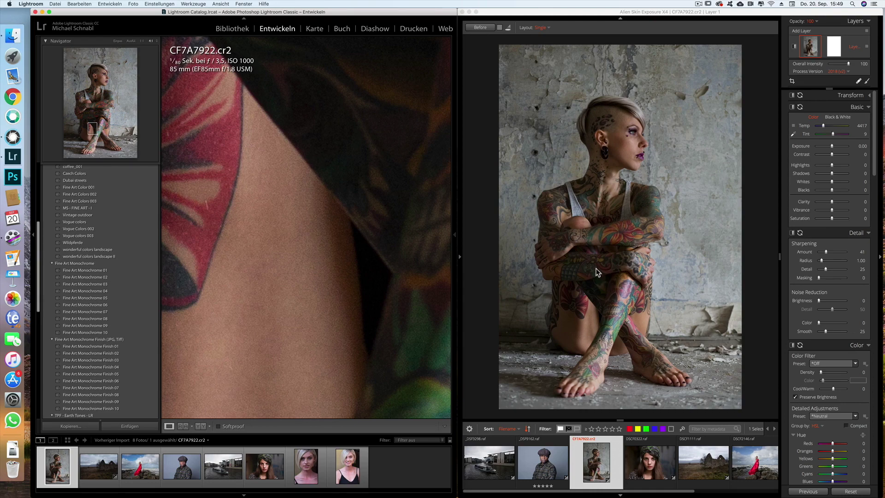
left_click(598, 288)
Zoom Exposure X4 in and pan onto the red tattoo and bare thigh skin
scroll(597, 289, "up", 3)
scroll(598, 288, "up", 3)
scroll(598, 288, "up", 3)
scroll(598, 288, "up", 3)
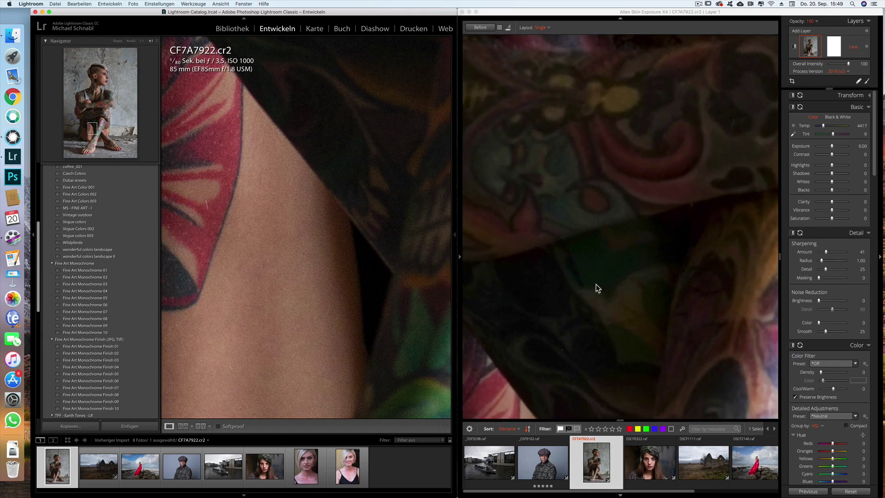
left_click_drag(598, 288, 630, 118)
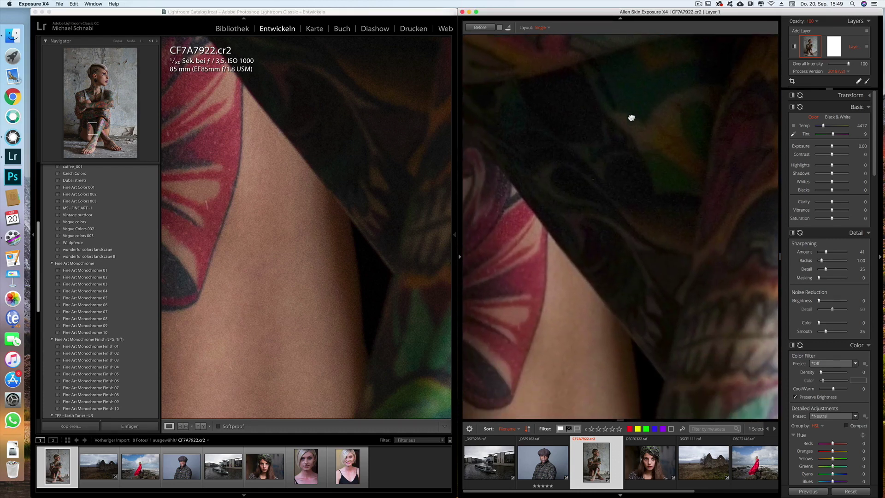
left_click_drag(621, 238, 607, 178)
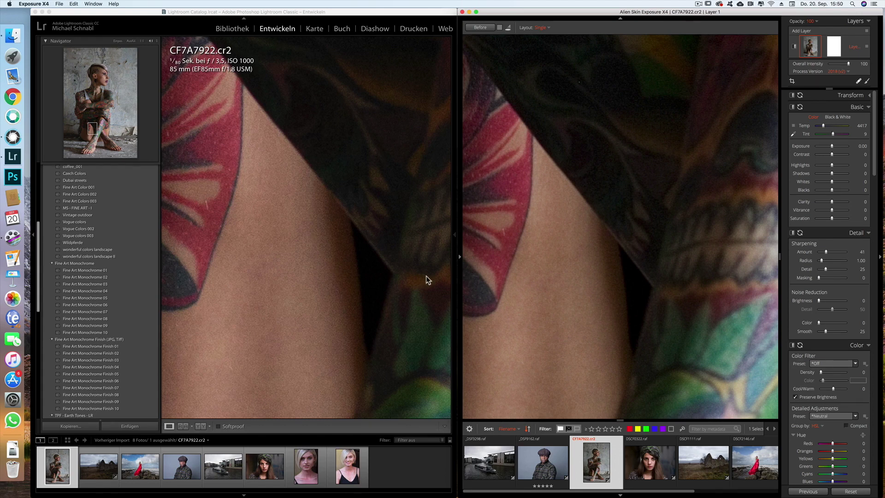
mouse_move(453, 235)
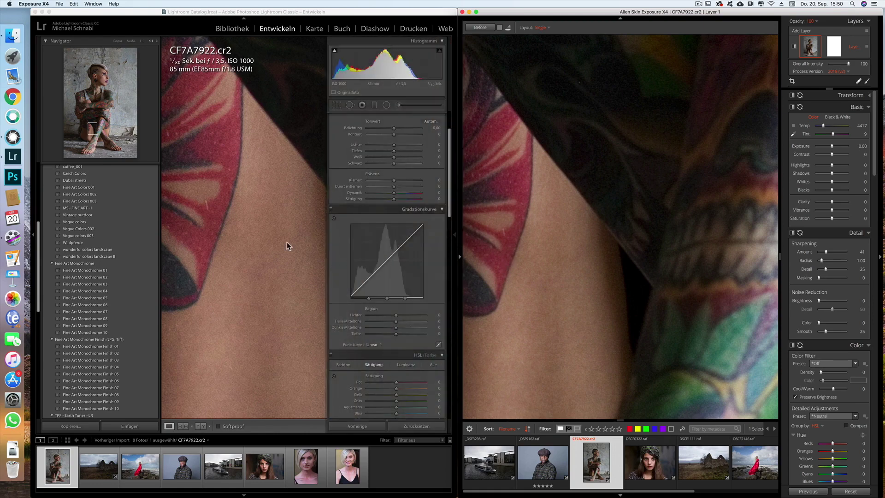
Raise Lightroom's Shadows (Tiefen) to about +75 on the tattoo close-up
left_click(293, 249)
mouse_move(296, 261)
left_mouse_down()
mouse_move(308, 318)
mouse_move(340, 310)
left_mouse_up()
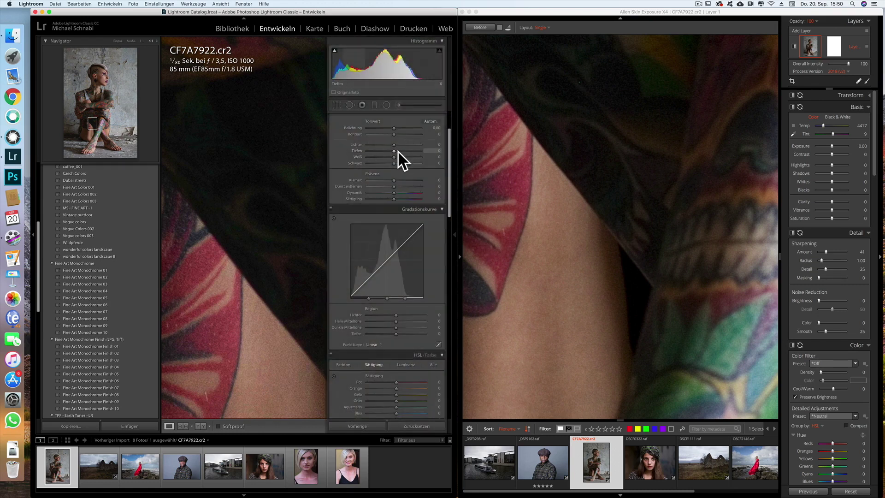
left_click_drag(396, 151, 412, 151)
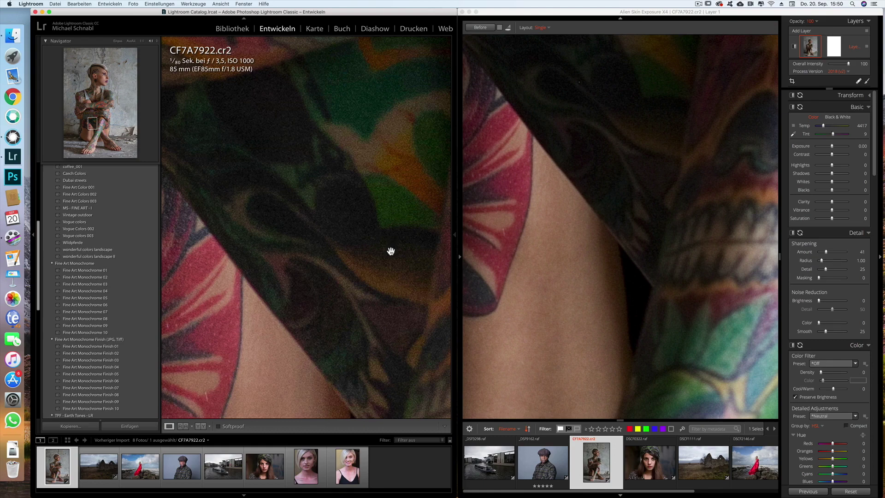
Pan Lightroom up into the dark tattoo and zoom Exposure onto the skull tattoo
mouse_move(375, 275)
left_mouse_down()
mouse_move(378, 181)
mouse_move(378, 208)
left_mouse_up()
mouse_move(396, 285)
left_mouse_down()
mouse_move(391, 264)
mouse_move(389, 274)
left_mouse_up()
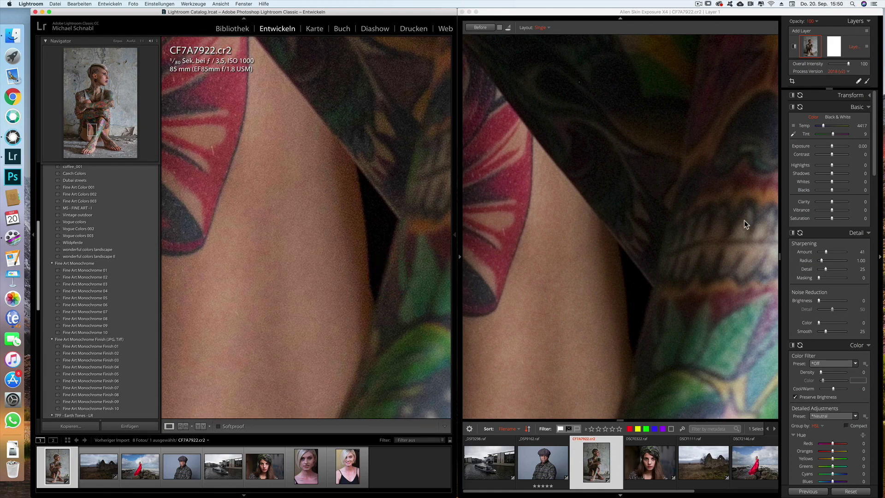
left_click(647, 164)
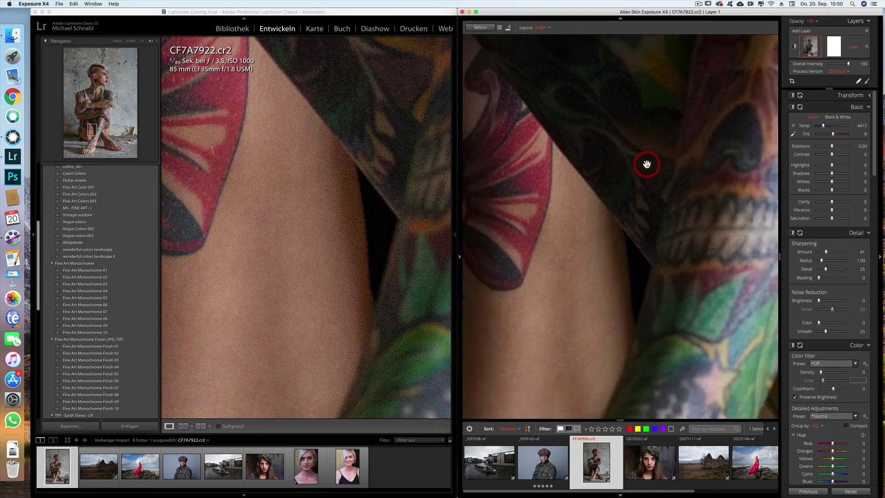
mouse_move(646, 142)
left_mouse_down()
mouse_move(626, 235)
mouse_move(593, 146)
left_mouse_up()
left_click(592, 145)
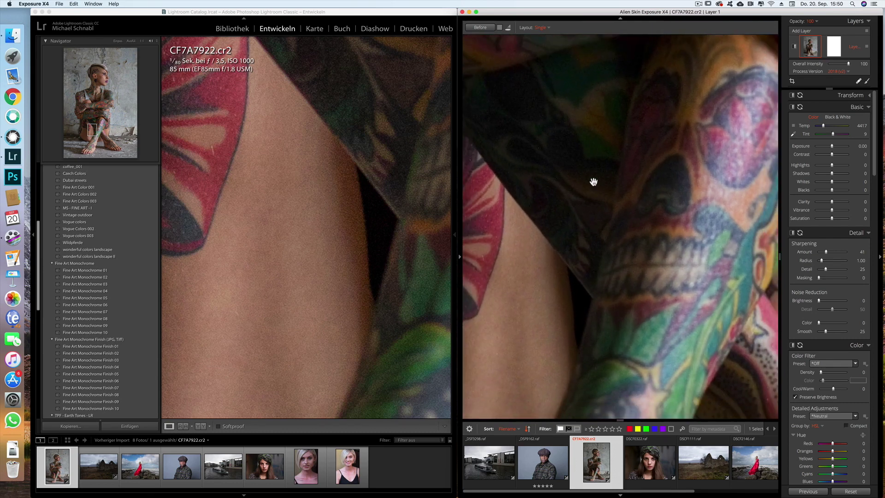
left_click_drag(583, 189, 592, 167)
Match Exposure's skull-tattoo framing to Lightroom and raise its Shadows to 74
left_click(603, 158)
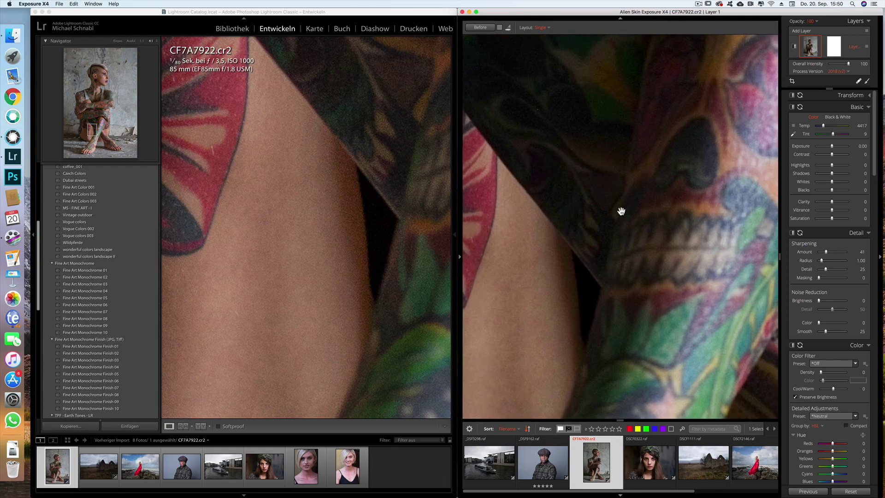
left_click_drag(621, 210, 651, 178)
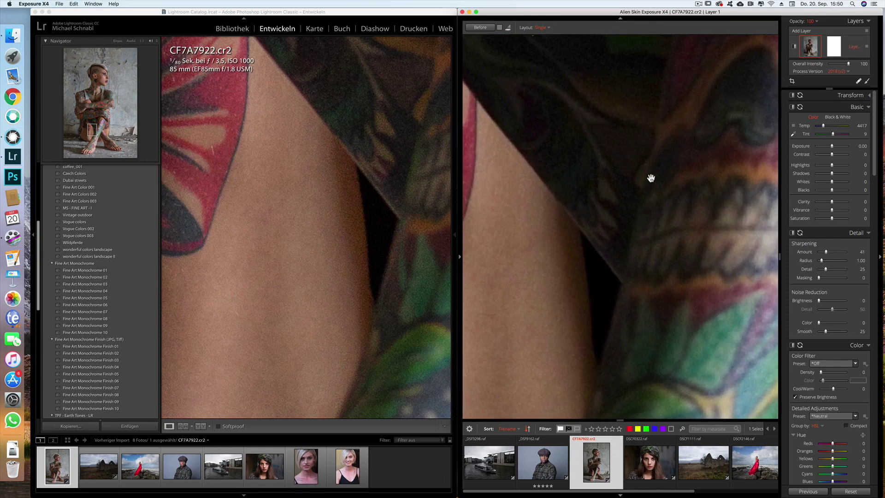
left_click_drag(655, 224, 676, 220)
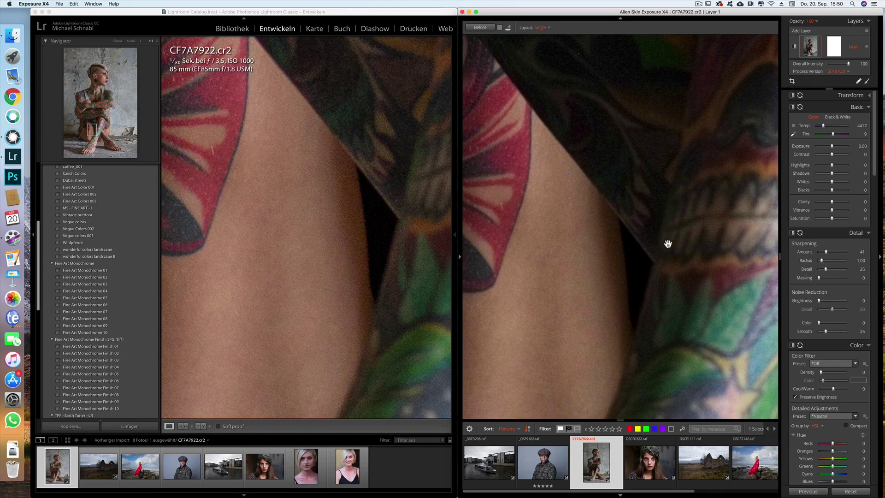
left_click_drag(832, 174, 845, 174)
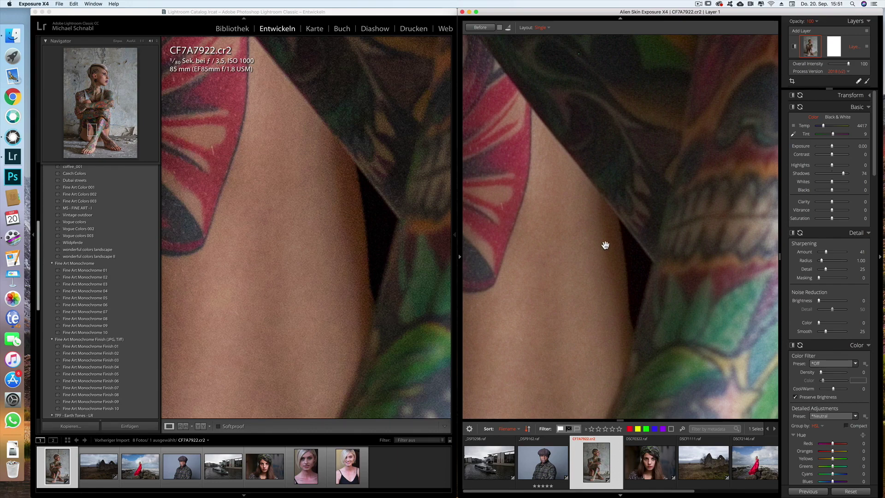
left_click_drag(612, 222, 612, 333)
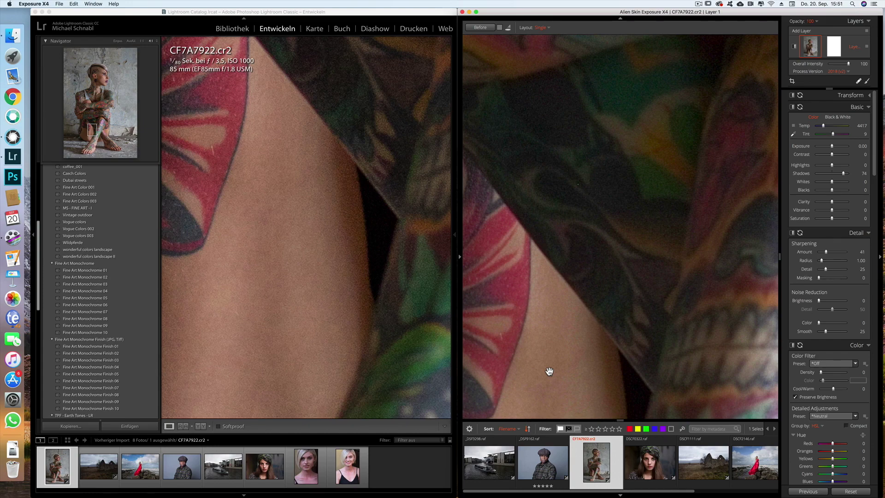
Pan both Lightroom and Exposure onto the same bare skin beside the dark tattoo edge
left_click_drag(366, 142, 368, 238)
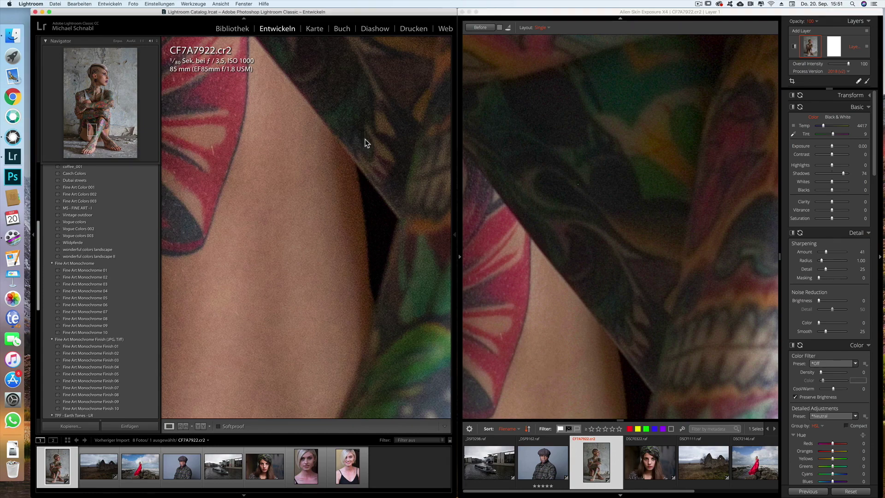
left_click_drag(380, 173, 373, 310)
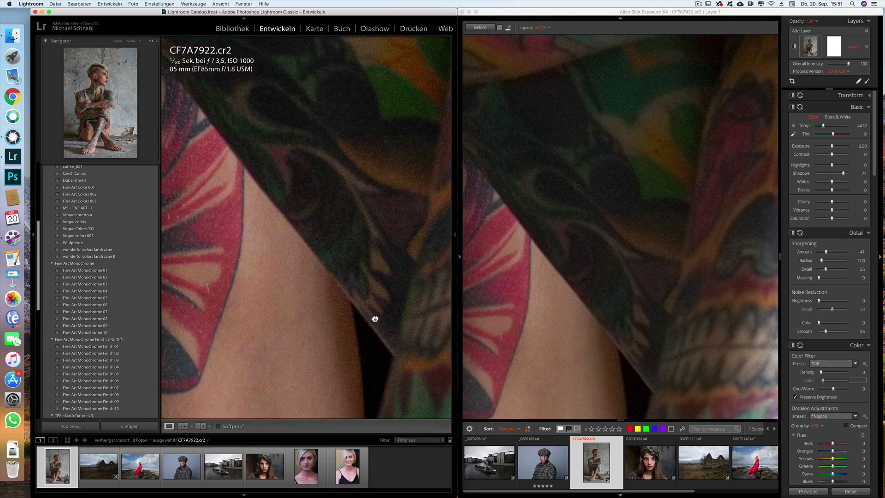
left_click(365, 242)
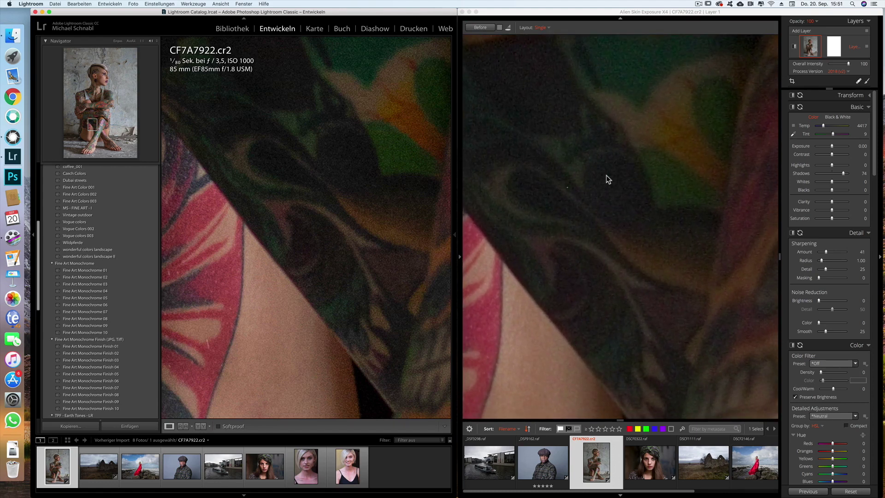
left_click(587, 295)
left_click_drag(587, 292, 599, 120)
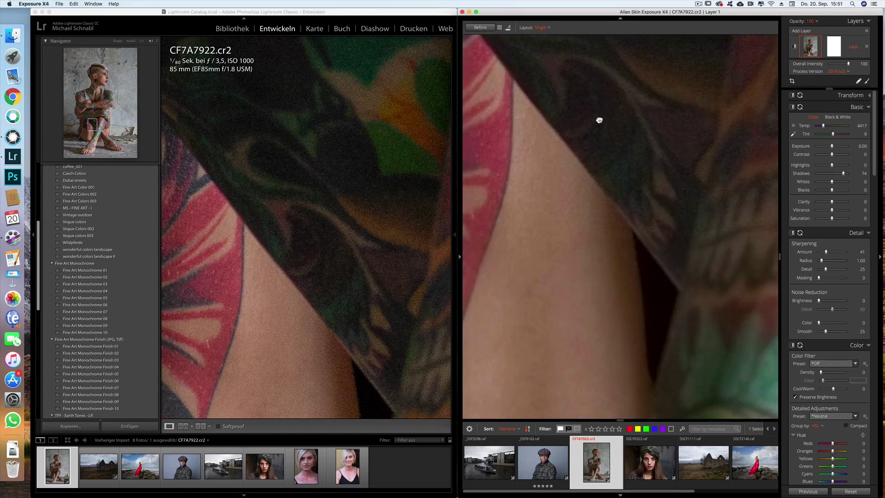
left_click_drag(615, 267, 604, 233)
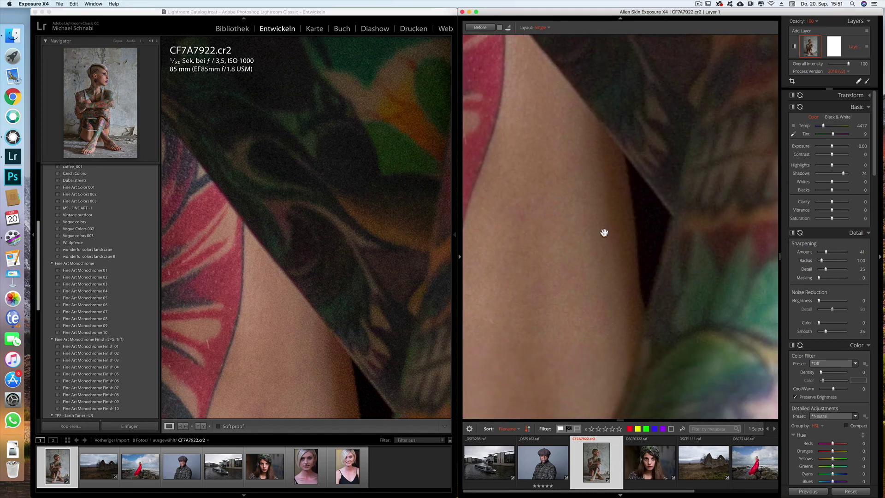
left_click(386, 301)
left_click_drag(390, 274, 402, 146)
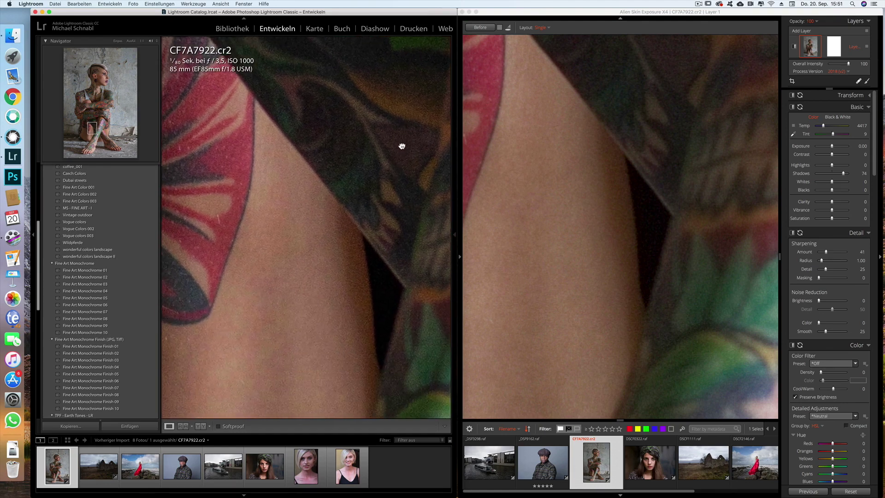
left_click_drag(395, 277, 393, 197)
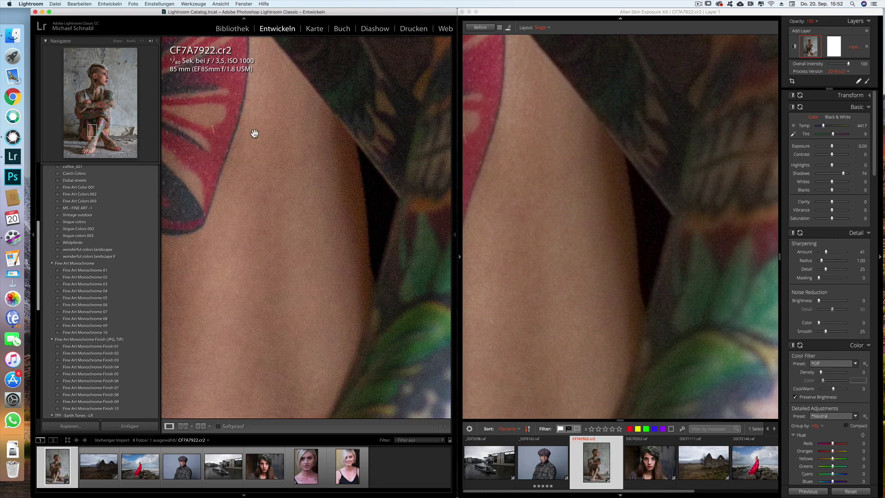
left_click_drag(259, 137, 337, 218)
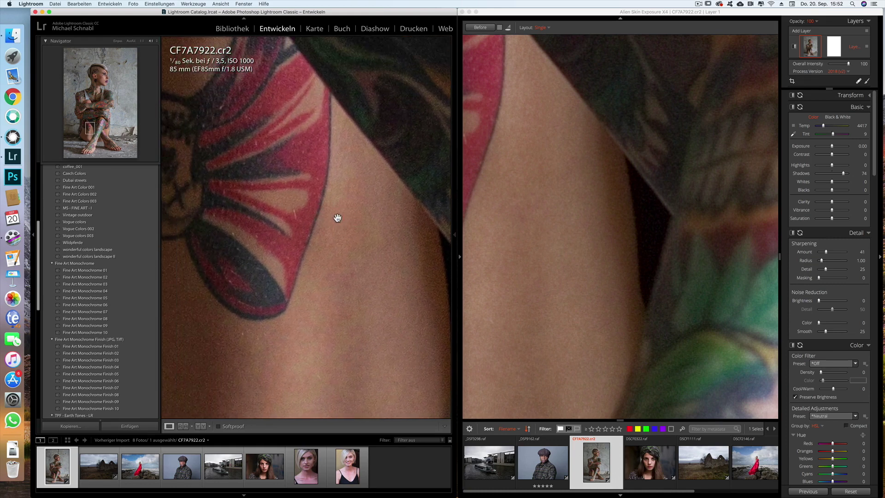
Pan both previews onto the red winged tattoo with the small skull face
left_click_drag(332, 208, 375, 243)
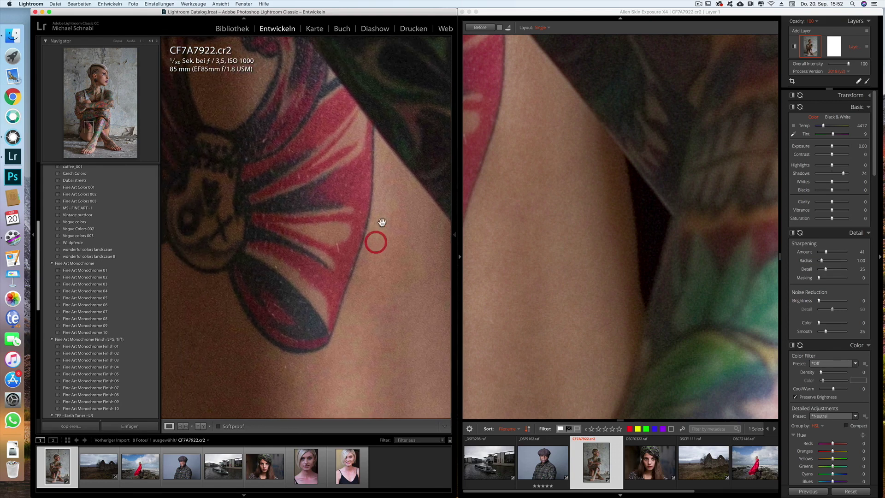
left_click_drag(520, 175, 650, 260)
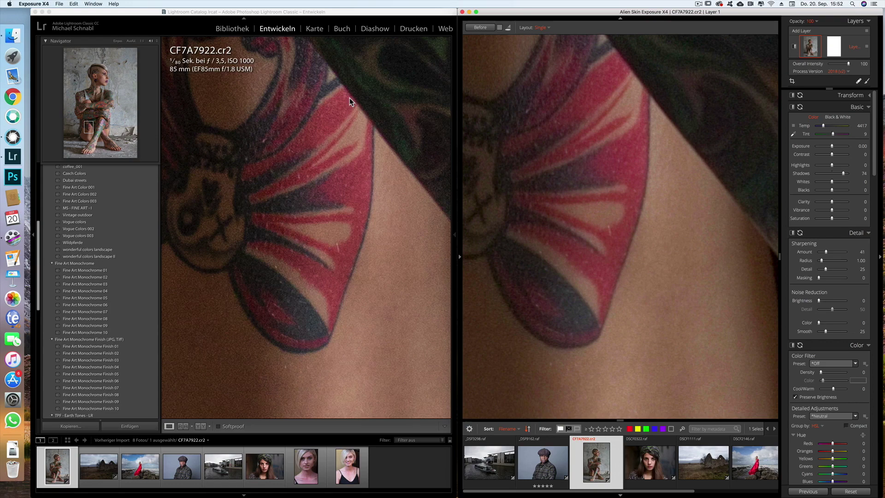
left_click(323, 323)
left_click_drag(307, 306, 426, 226)
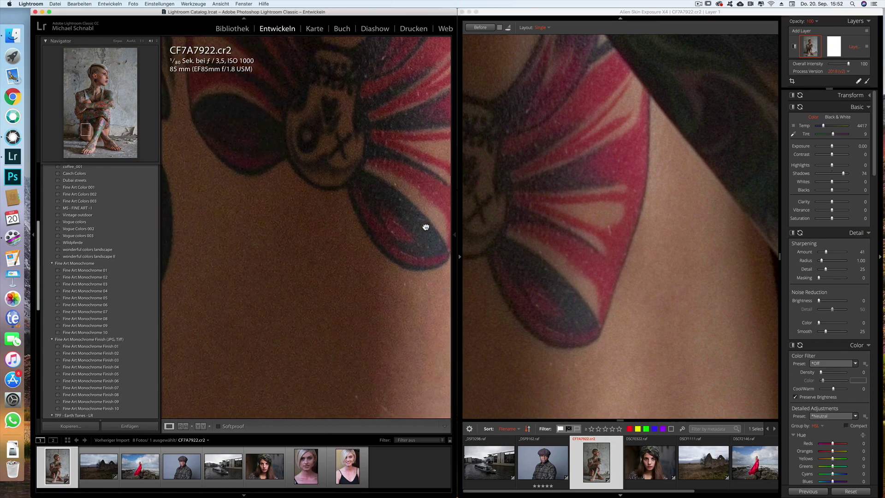
left_click(544, 276)
mouse_move(543, 275)
left_mouse_down()
mouse_move(666, 271)
mouse_move(650, 342)
mouse_move(674, 247)
left_mouse_up()
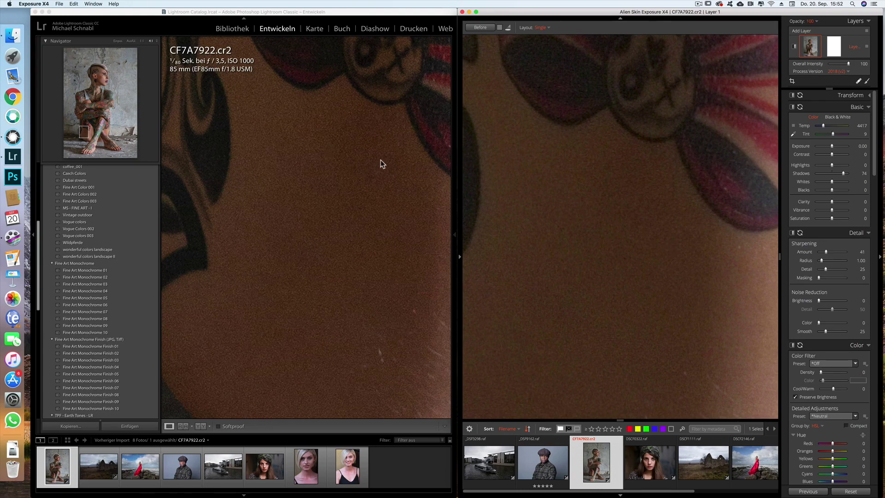
left_click(397, 164)
mouse_move(365, 203)
left_mouse_down()
mouse_move(375, 116)
mouse_move(306, 336)
left_mouse_up()
left_click_drag(369, 263, 318, 245)
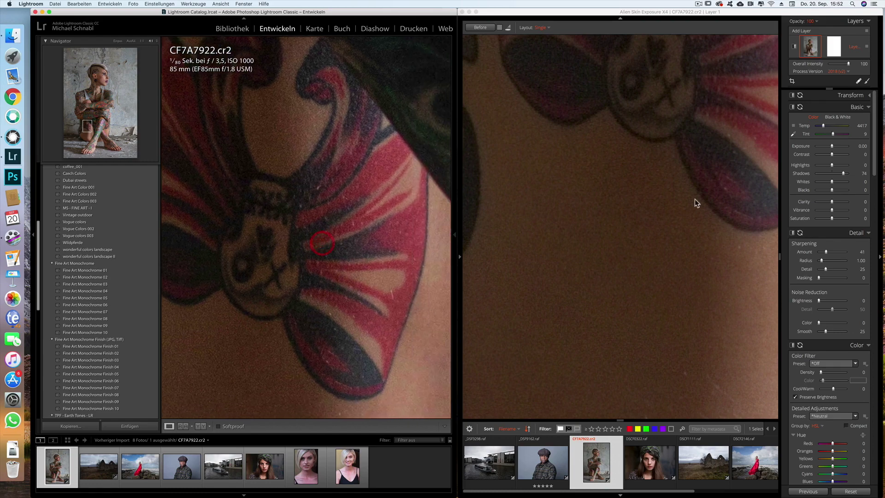
left_click(657, 99)
Adjust Exposure's zoom on the torso and pan Lightroom to the skin below the red tattoo
scroll(638, 203, "down", 3)
left_click_drag(638, 203, 629, 224)
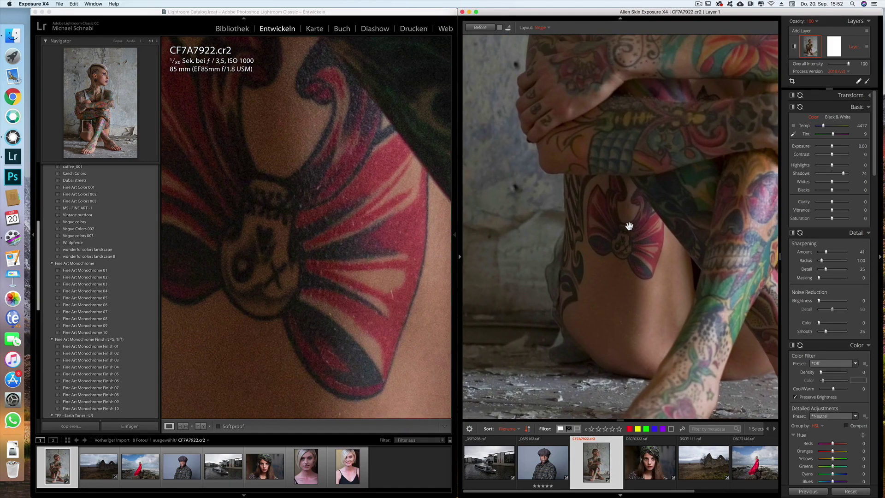
scroll(630, 226, "down", 3)
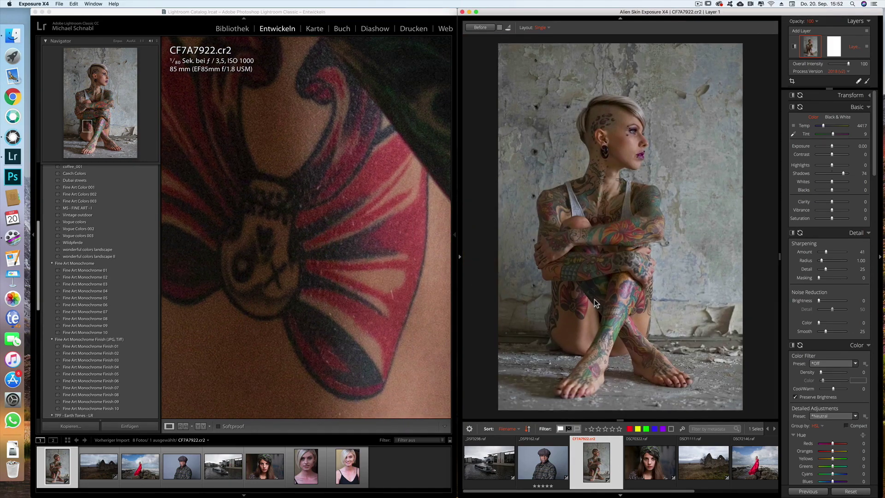
scroll(594, 299, "up", 3)
scroll(590, 300, "up", 3)
scroll(579, 299, "up", 2)
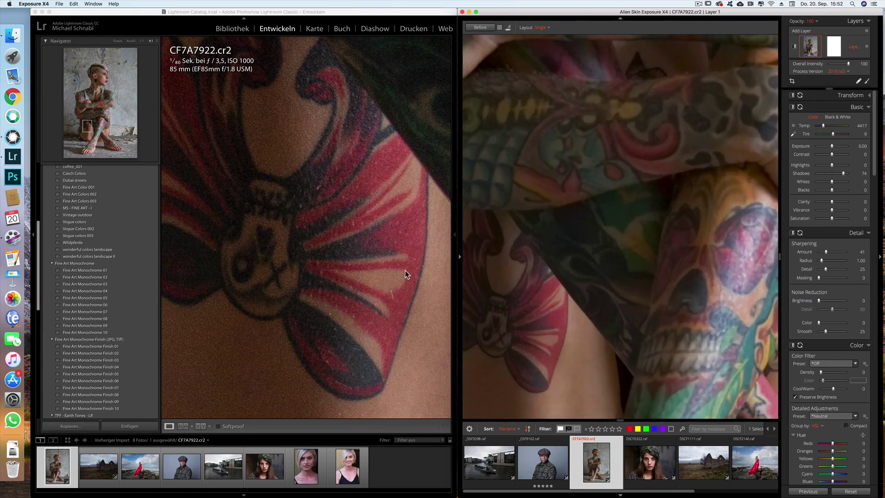
left_click(296, 199)
left_click_drag(361, 245, 227, 152)
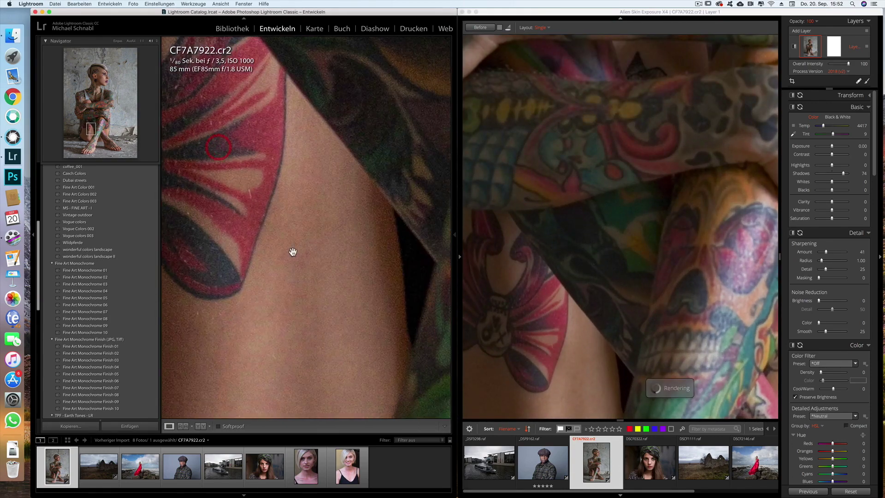
left_click_drag(292, 251, 289, 219)
Zoom Exposure back onto the red tattoo and raise Sharpening Amount from 41 to 49
left_click(570, 191)
scroll(581, 226, "down", 3)
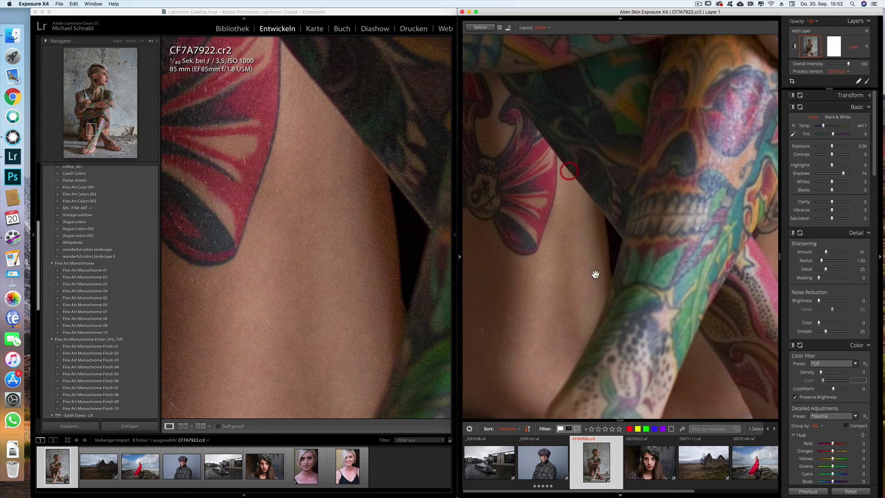
scroll(594, 258, "down", 2)
scroll(596, 256, "up", 1)
scroll(596, 255, "up", 2)
scroll(597, 255, "up", 1)
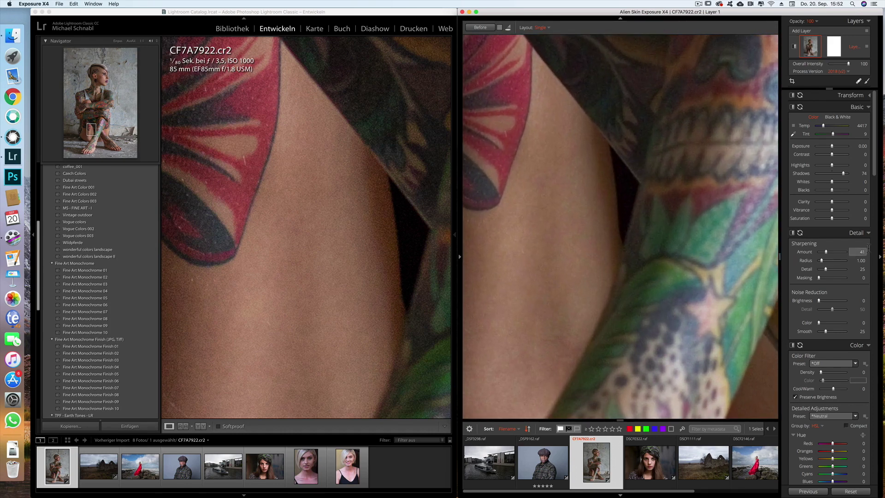
left_click_drag(826, 252, 828, 251)
Raise the tattooed portrait's clarity to 20 and sharpening amount to 51
left_click_drag(832, 202, 833, 203)
left_click(833, 204)
left_click_drag(834, 204, 836, 205)
Compare tattoo detail in both previews, then select the ruin photo in Lightroom's filmstrip
left_click_drag(572, 201, 578, 369)
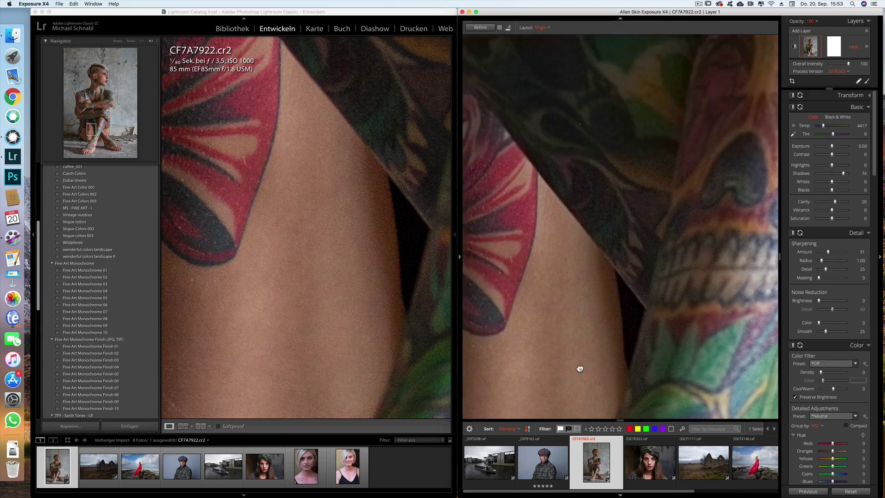
left_click(396, 138)
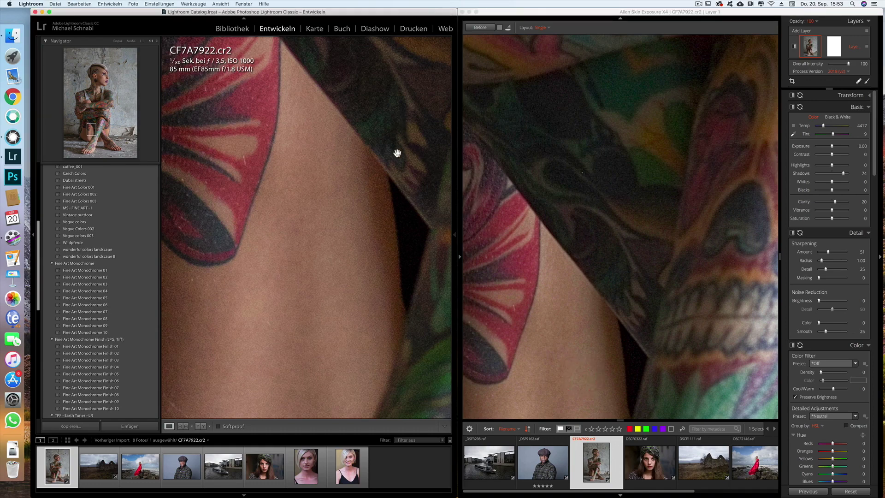
mouse_move(395, 184)
left_mouse_down()
mouse_move(403, 176)
mouse_move(391, 288)
left_mouse_up()
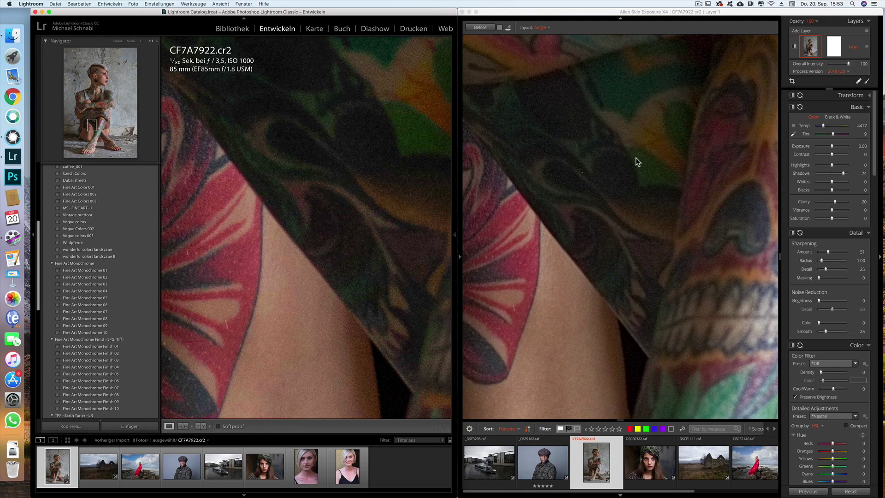
scroll(634, 163, "up", 2)
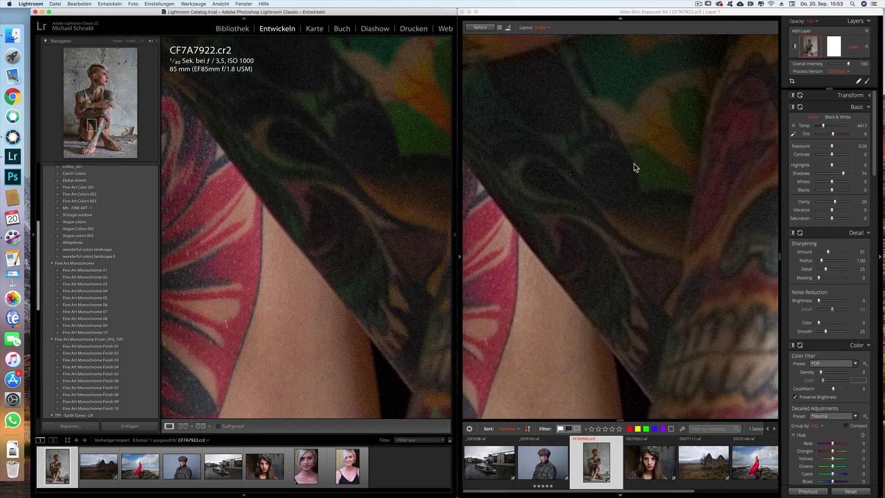
left_click(98, 463)
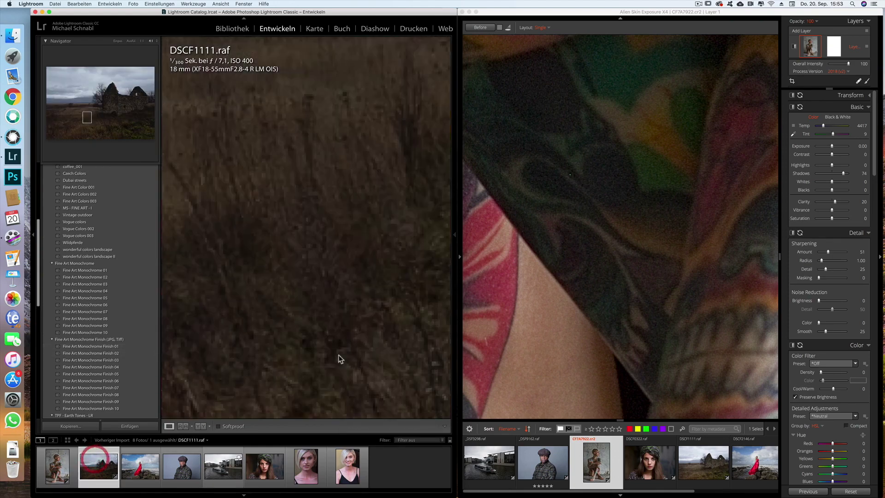
Show DSCF1111.raf fitted whole in both Lightroom and Exposure X4
left_click(117, 40)
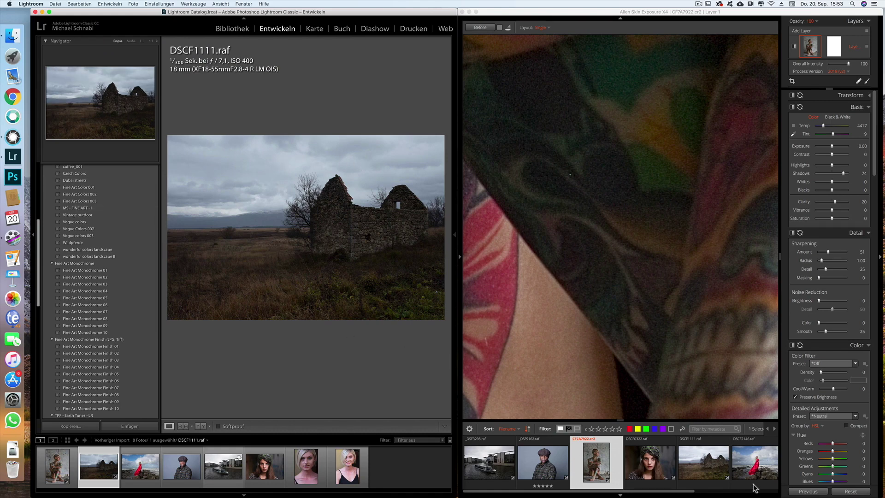
left_click(704, 457)
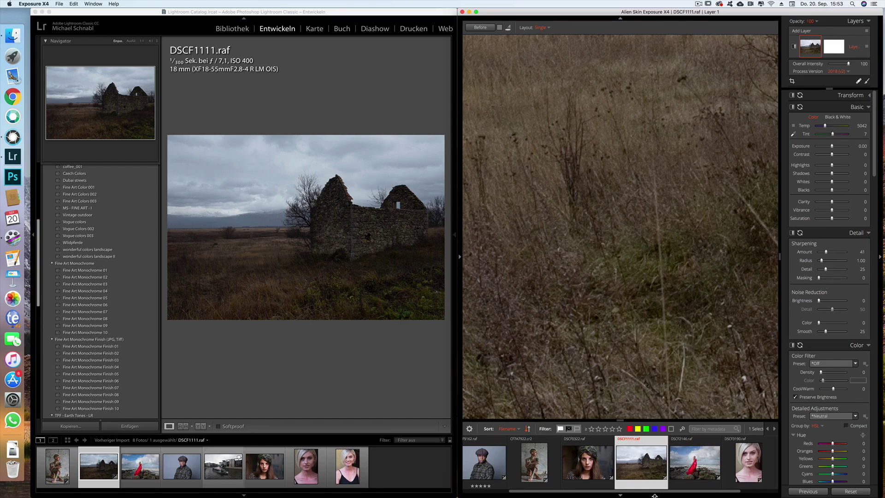
left_click(613, 346)
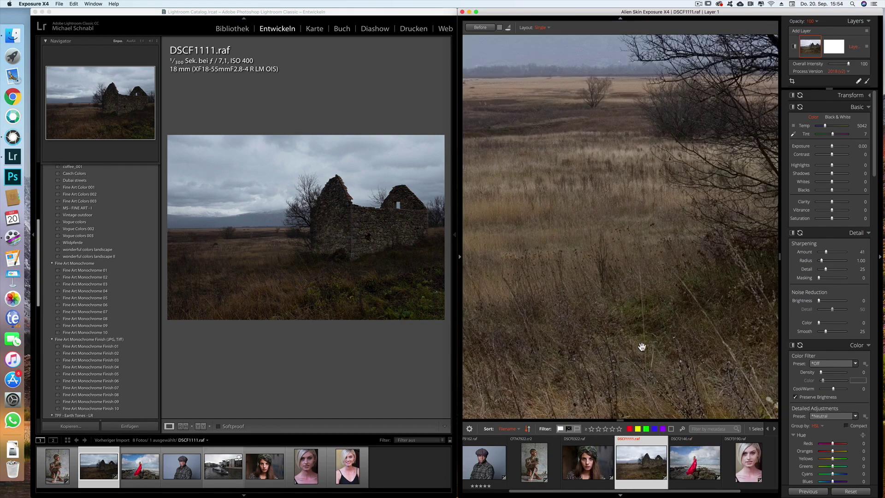
left_click(646, 346)
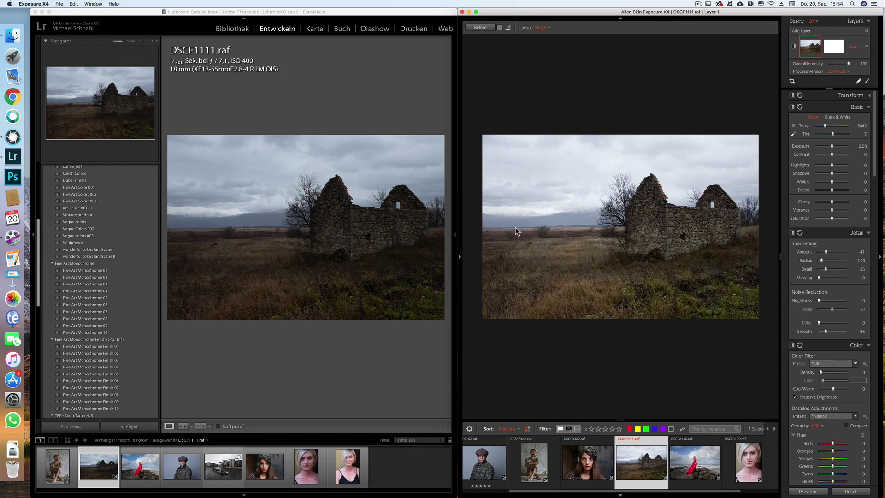
left_click(454, 238)
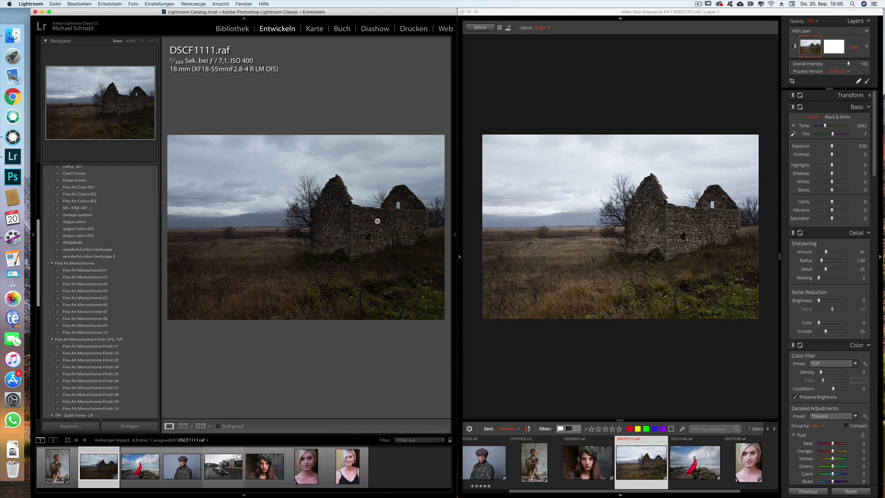
Magnify the ruin photo 1:1 in Lightroom and pan onto the stone wall
left_click(150, 43)
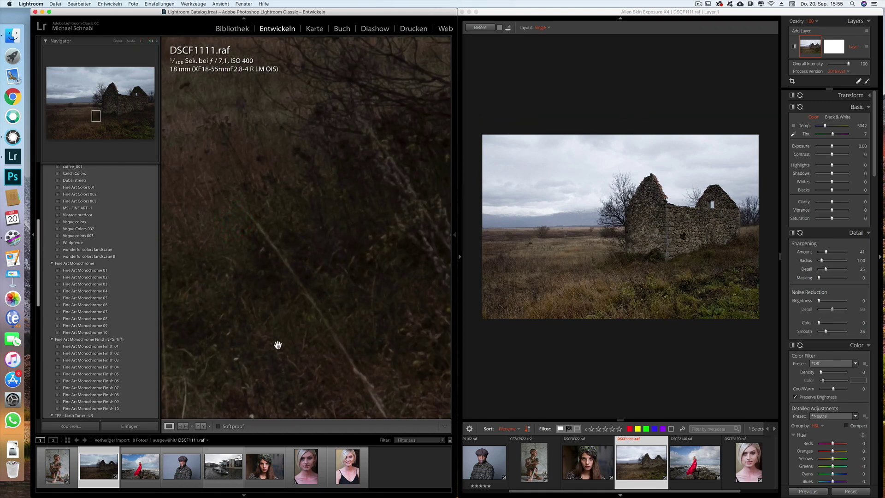
mouse_move(369, 215)
left_mouse_down()
mouse_move(262, 355)
mouse_move(168, 240)
left_mouse_up()
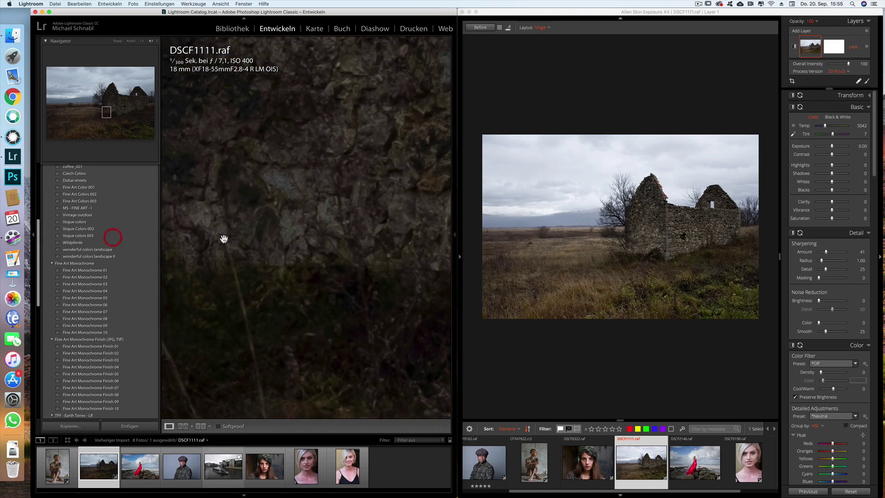
mouse_move(328, 227)
left_mouse_down()
mouse_move(226, 237)
mouse_move(170, 151)
left_mouse_up()
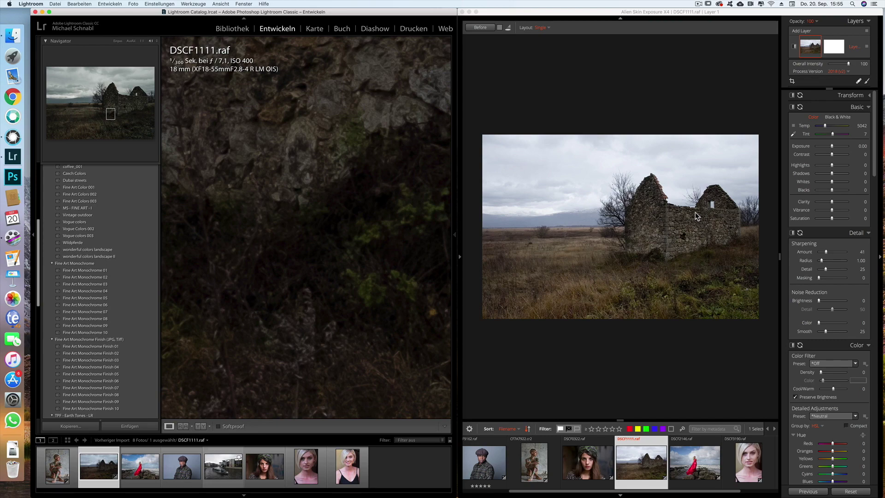
Zoom Exposure X4's preview into the ruin's stone wall
scroll(620, 256, "up", 2)
scroll(620, 256, "up", 1)
left_click_drag(710, 270, 624, 237)
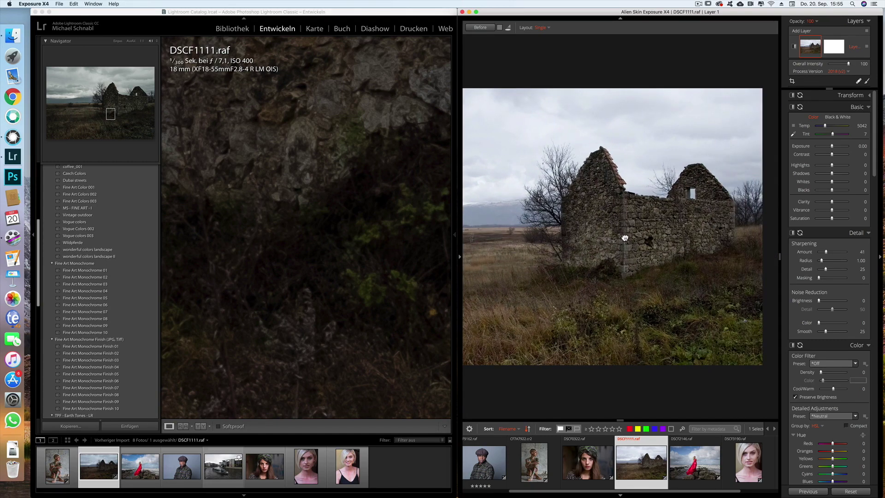
scroll(694, 260, "up", 1)
scroll(694, 260, "up", 1)
scroll(694, 260, "up", 1)
scroll(694, 260, "up", 1)
scroll(694, 260, "up", 1)
scroll(678, 267, "up", 1)
scroll(631, 283, "up", 1)
mouse_move(627, 283)
left_mouse_down()
mouse_move(604, 263)
mouse_move(630, 230)
mouse_move(617, 239)
mouse_move(731, 243)
left_mouse_up()
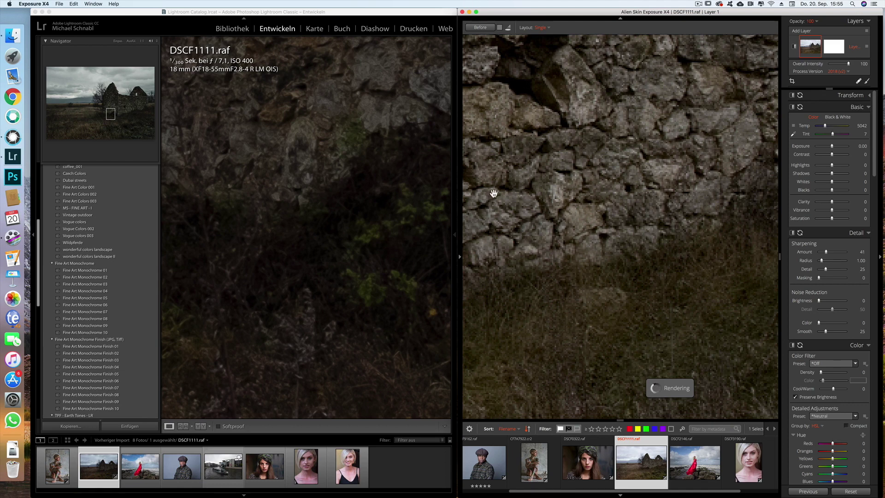
Toggle the folders list and pan Exposure's close-up to the wall corner and grass
left_click(460, 257)
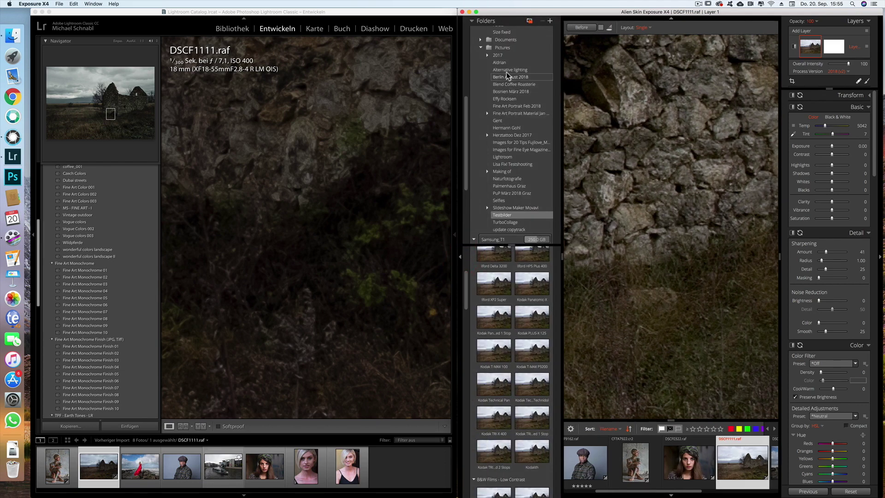
scroll(506, 72, "up", 5)
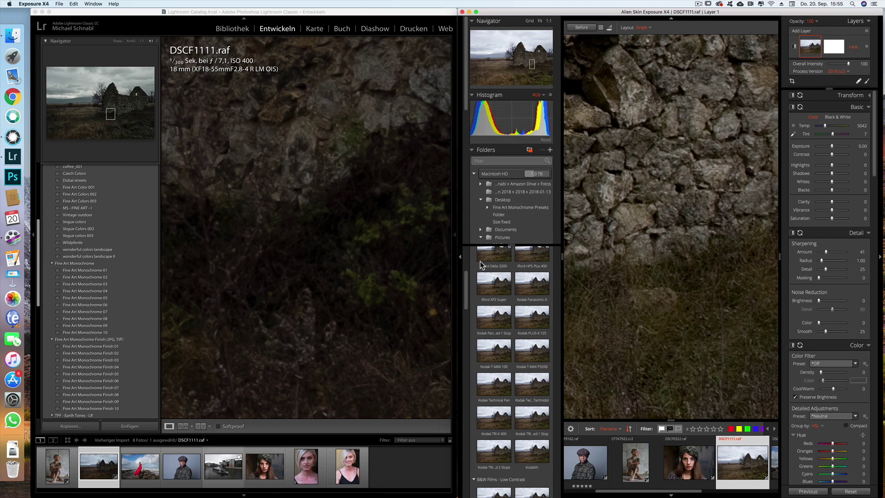
left_click(460, 256)
mouse_move(548, 233)
left_mouse_down()
mouse_move(650, 247)
mouse_move(571, 271)
mouse_move(613, 253)
mouse_move(670, 269)
mouse_move(705, 267)
left_mouse_up()
mouse_move(611, 283)
left_mouse_down()
mouse_move(636, 249)
mouse_move(628, 229)
left_mouse_up()
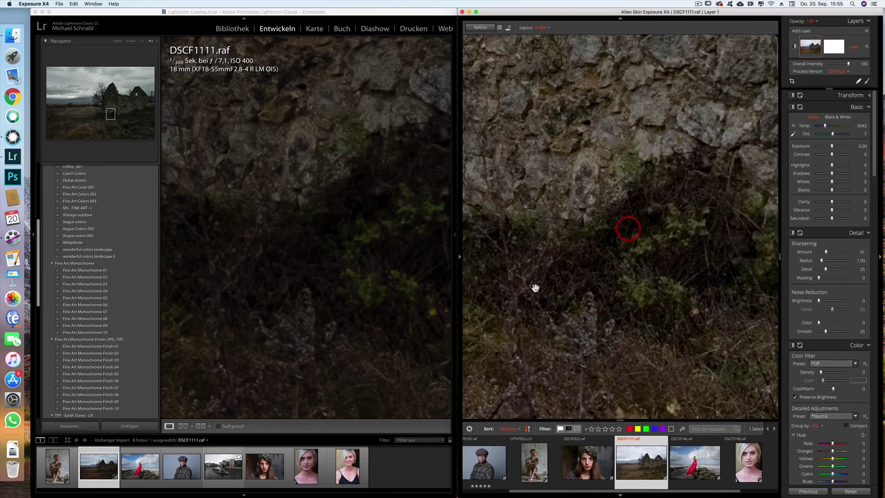
Align Lightroom's 1:1 view with Exposure's stone-wall crop
left_click(402, 246)
left_click_drag(402, 248, 337, 260)
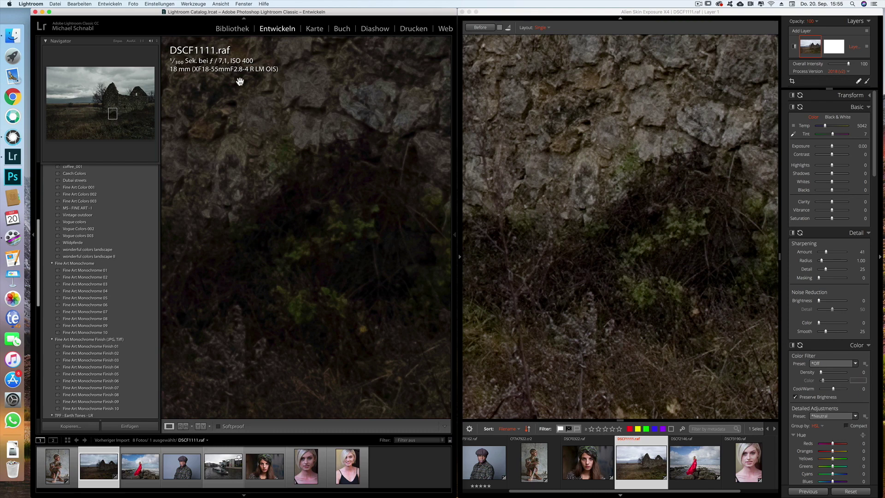
left_click_drag(373, 110, 378, 175)
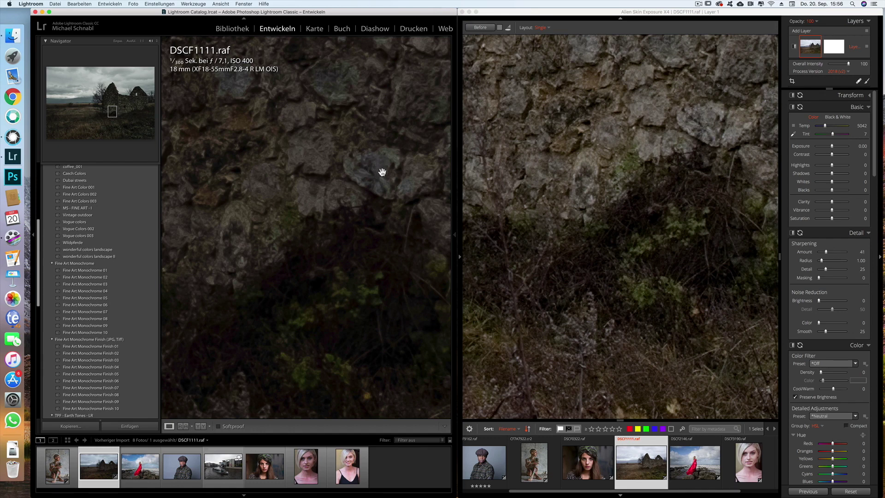
mouse_move(416, 116)
left_mouse_down()
mouse_move(399, 134)
mouse_move(387, 132)
left_mouse_up()
mouse_move(658, 150)
left_mouse_down()
mouse_move(559, 182)
mouse_move(604, 178)
mouse_move(648, 190)
mouse_move(663, 156)
mouse_move(652, 158)
left_mouse_up()
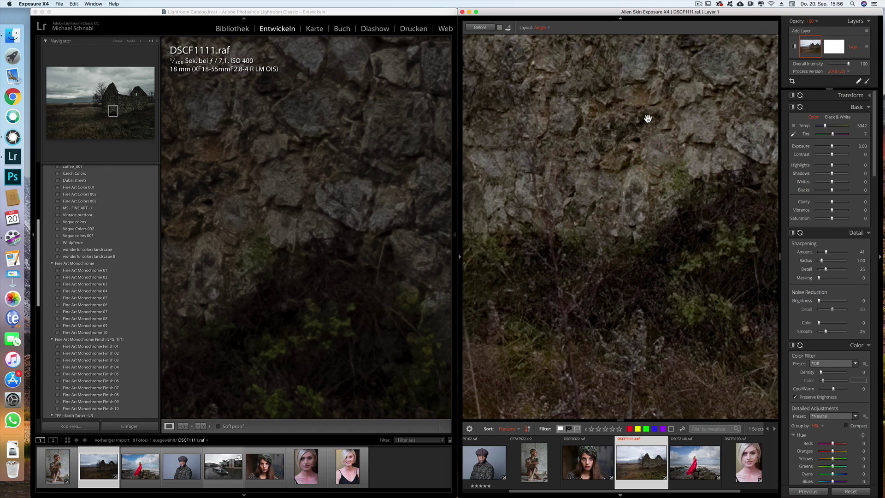
left_click_drag(648, 119, 658, 144)
Frame the bare tree and wall edge in both close-ups, then fit Lightroom to the whole photo
left_click(385, 167)
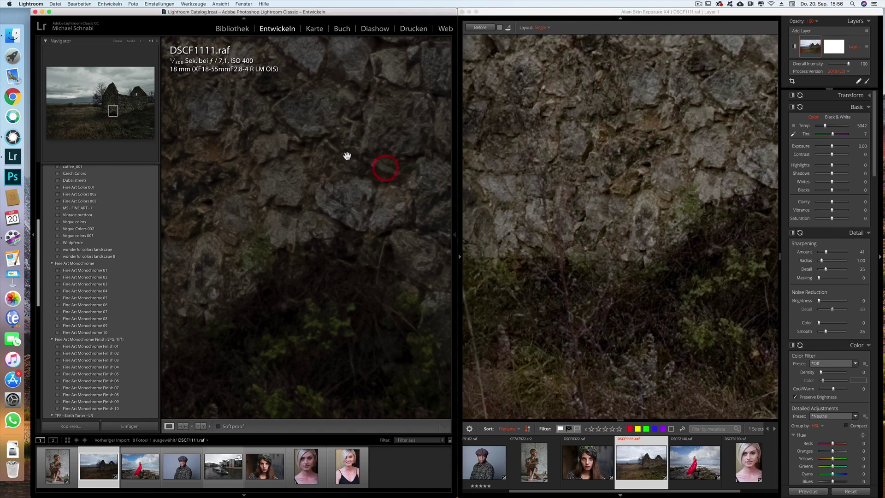
left_click_drag(348, 157, 418, 172)
mouse_move(337, 162)
left_mouse_down()
mouse_move(413, 152)
mouse_move(396, 160)
left_mouse_up()
left_click(529, 164)
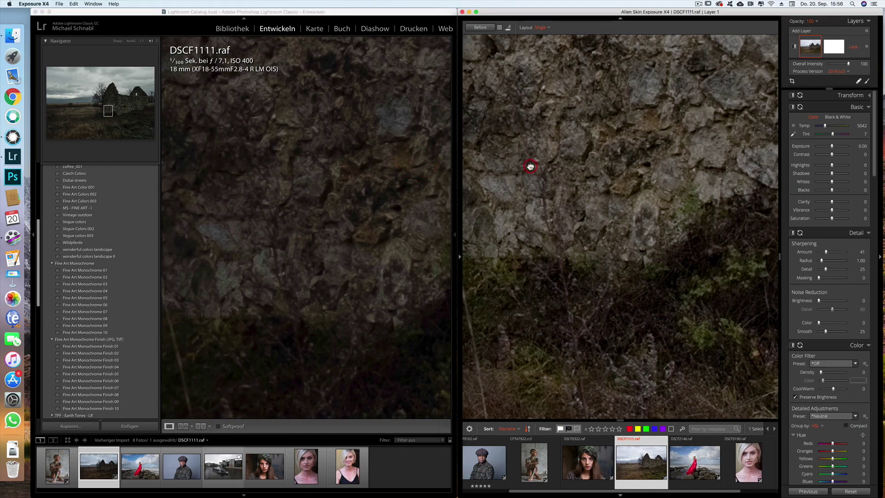
left_click_drag(530, 164, 626, 174)
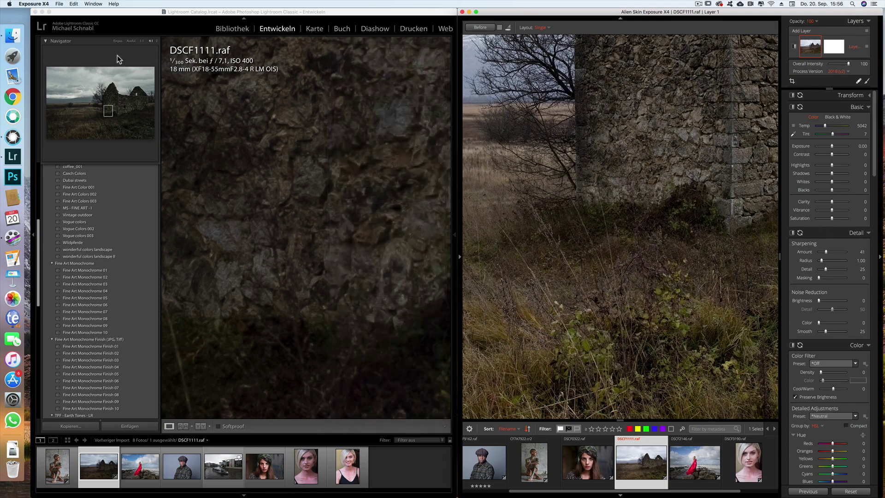
left_click(117, 40)
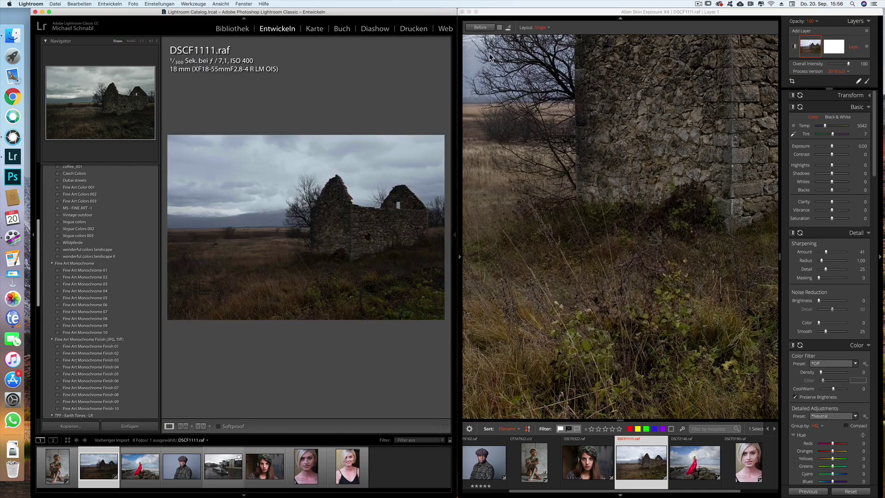
Zoom out to the whole ruin photo and set Highlights to -2 after trying -100
scroll(605, 175, "down", 1)
scroll(605, 175, "down", 1)
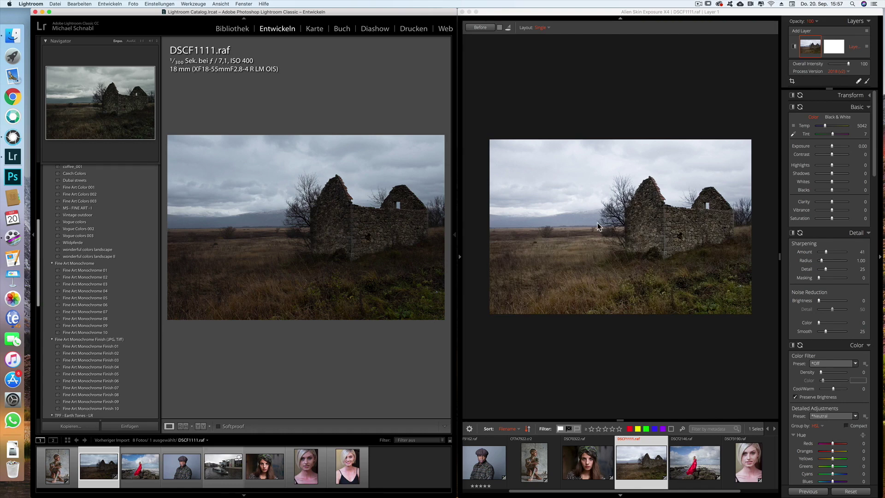
left_click_drag(832, 165, 817, 165)
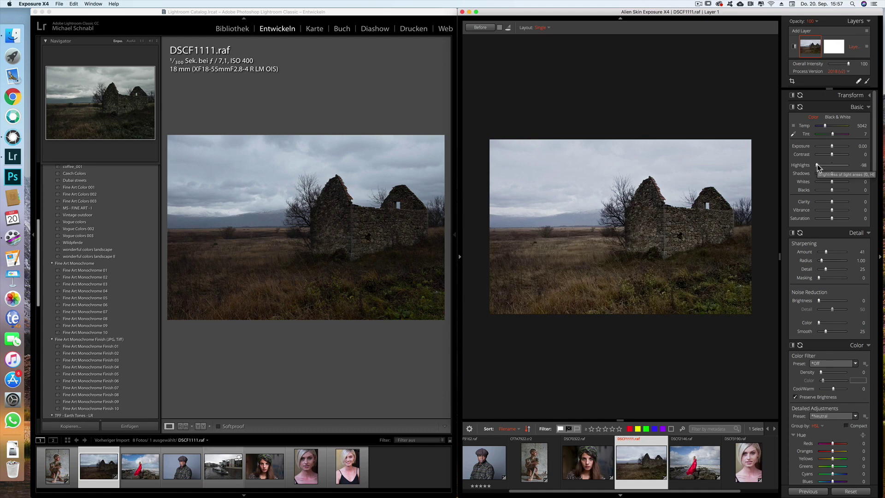
double_click(817, 165)
left_click_drag(832, 165, 814, 165)
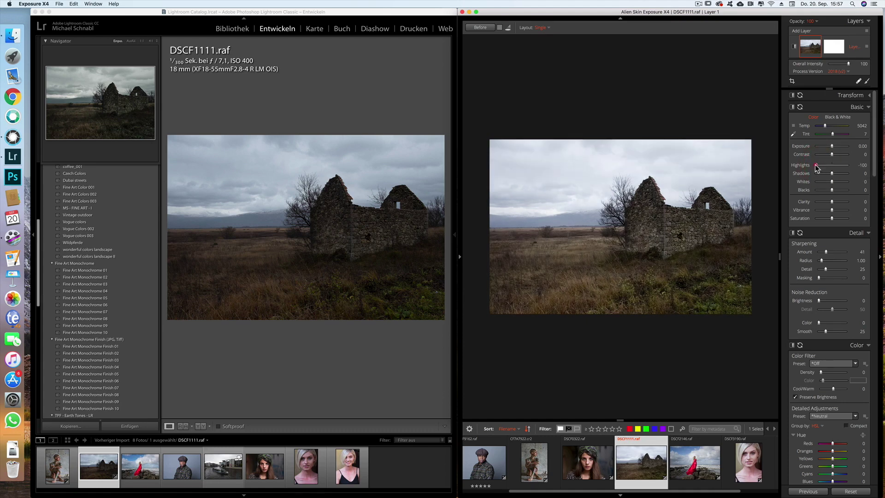
left_click_drag(815, 165, 832, 165)
left_click_drag(832, 163, 831, 162)
Try Shadows at 57, then reset them to 0
left_click_drag(832, 173, 841, 174)
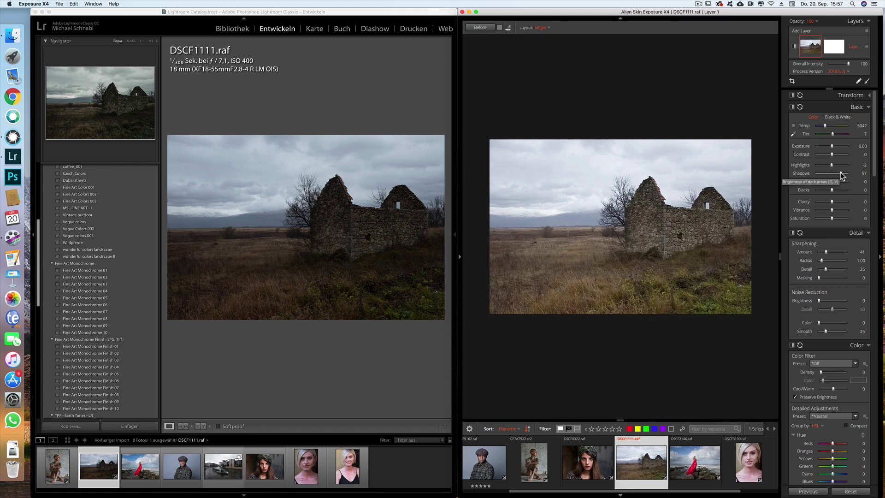
double_click(840, 172)
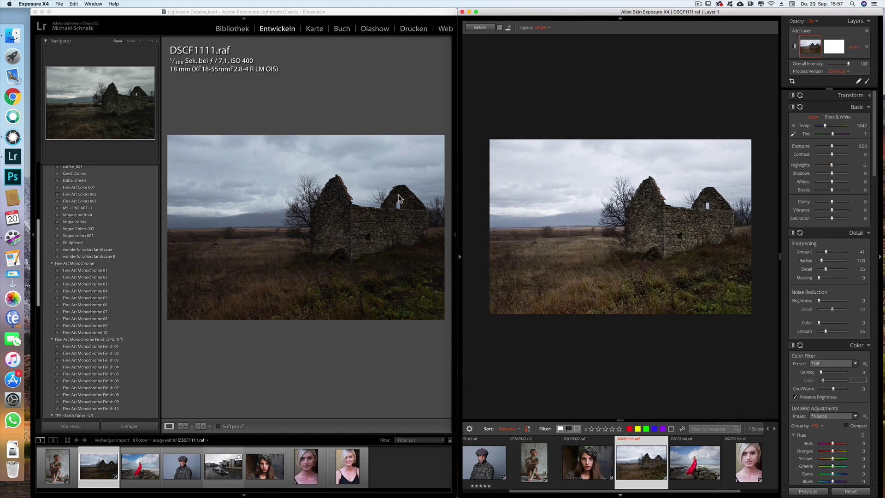
mouse_move(586, 463)
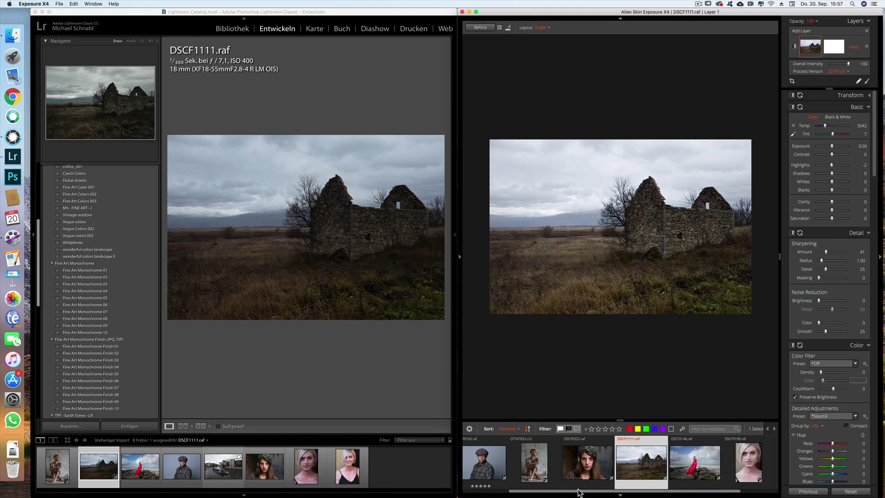
left_click_drag(578, 492, 533, 492)
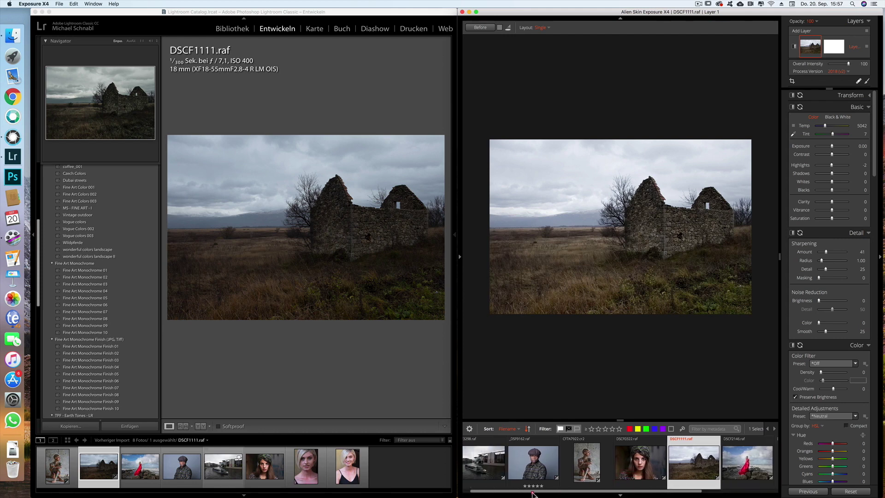
Open _DSF3298 with clarity 0 and sharpening 41, and show the boat in Lightroom too
left_click(490, 459)
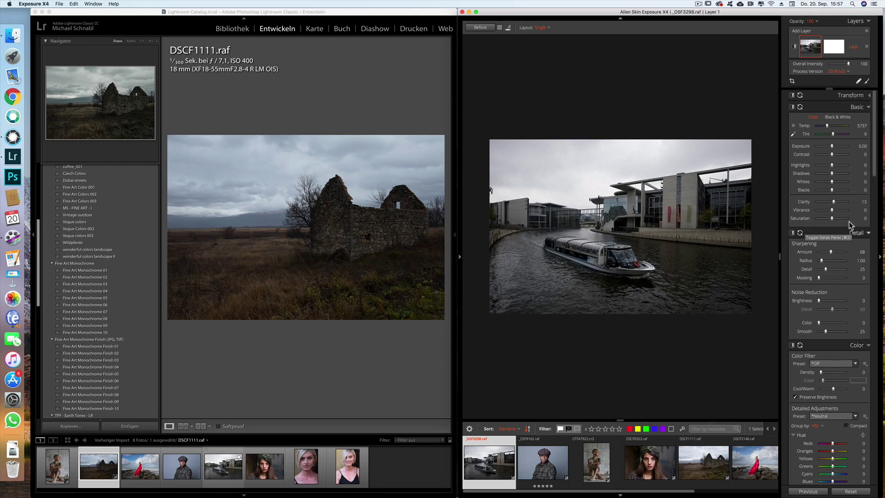
double_click(834, 203)
left_click_drag(831, 252, 826, 252)
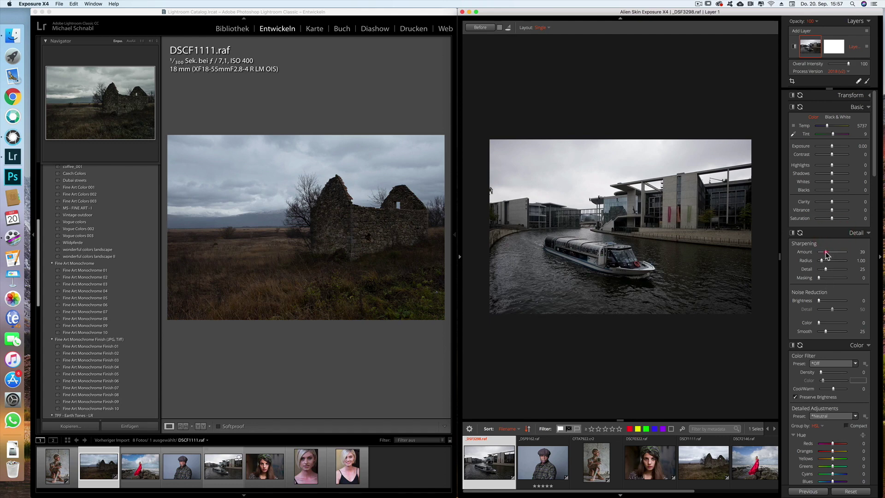
left_click_drag(826, 253, 825, 252)
left_click(228, 469)
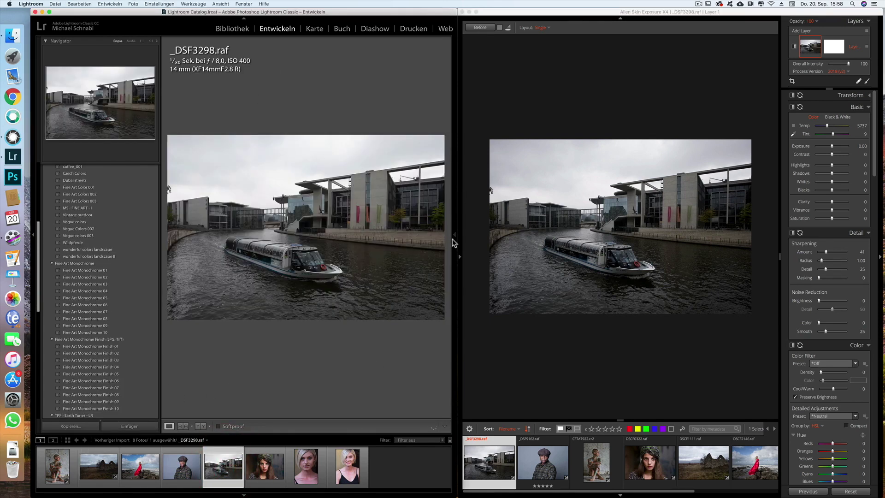
left_click(453, 237)
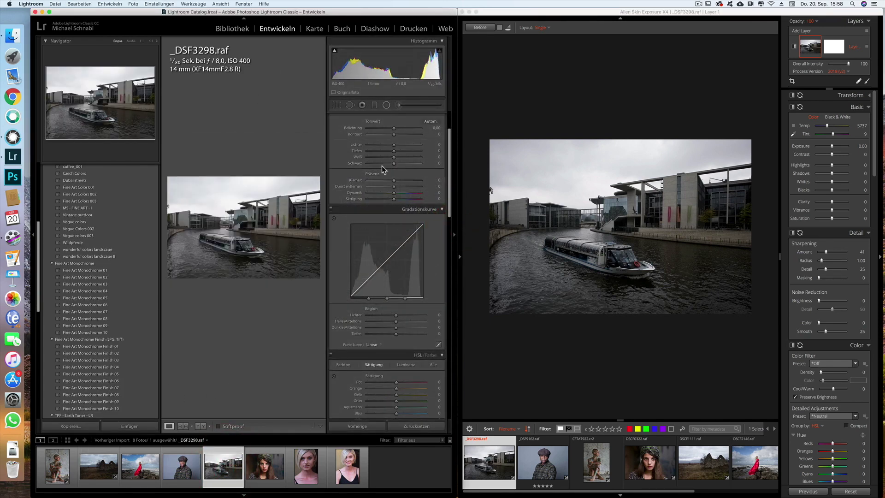
scroll(388, 281, "up", 2)
scroll(388, 305, "down", 1)
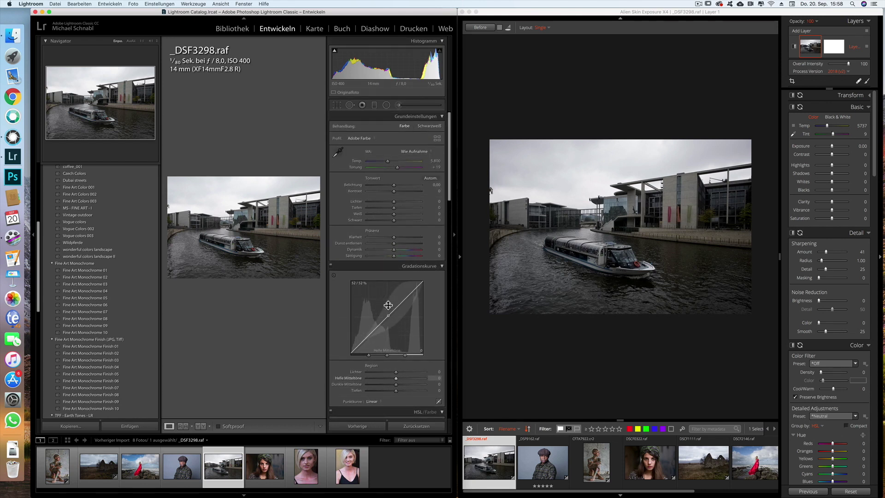
scroll(388, 305, "down", 1)
left_click(307, 292)
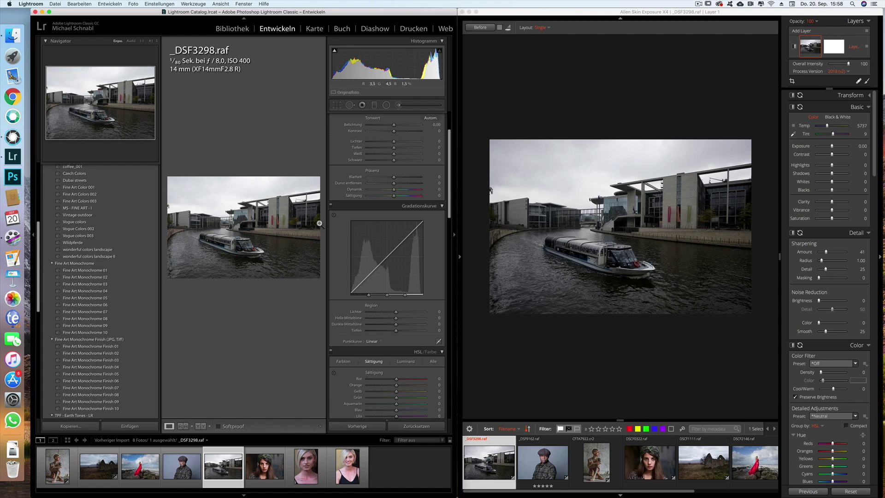
left_click(454, 236)
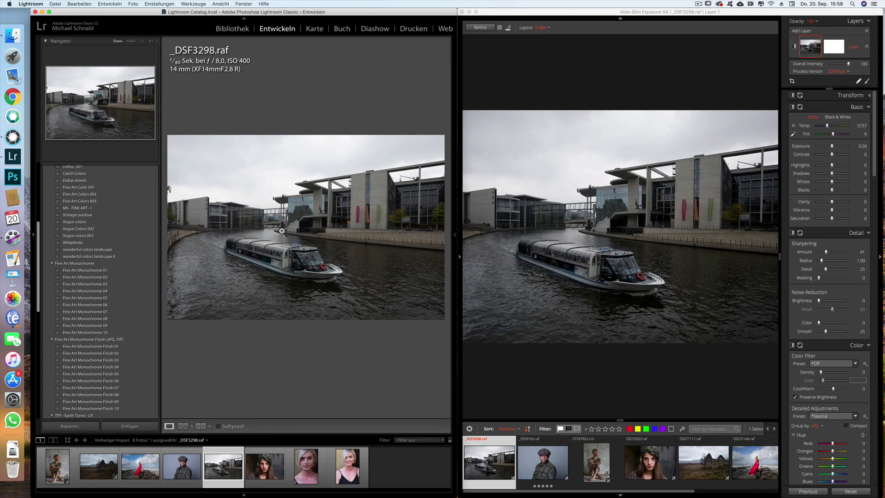
Magnify the boat to 4:1 in Lightroom and 100%+ in Exposure, centred on the cabin
left_click(151, 40)
mouse_move(263, 307)
left_mouse_down()
mouse_move(243, 319)
mouse_move(365, 257)
left_mouse_up()
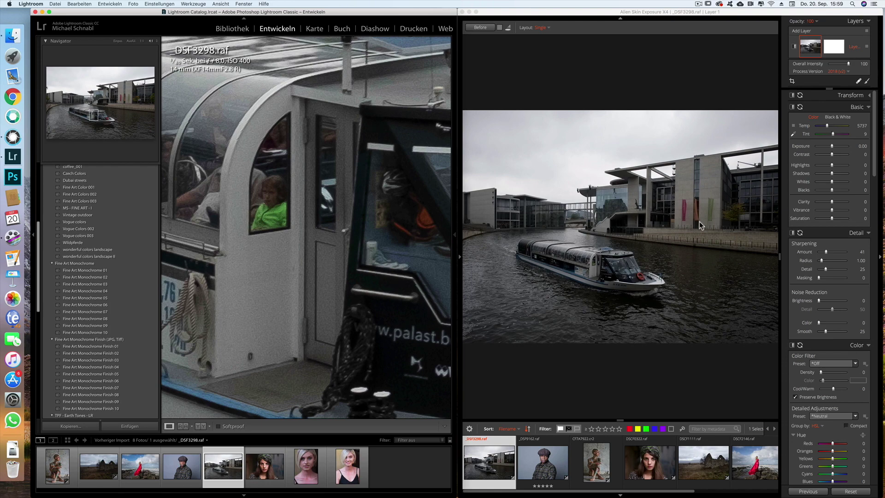
left_click(609, 253)
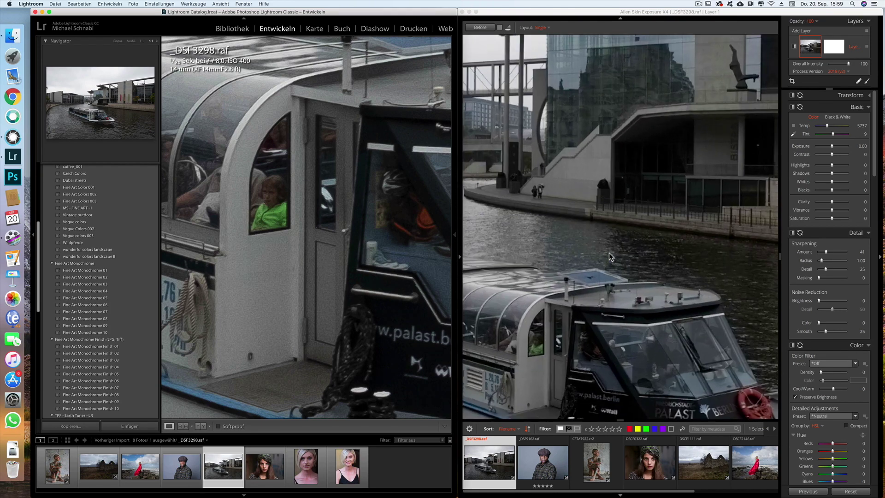
left_click_drag(604, 296, 594, 208)
scroll(594, 208, "up", 2)
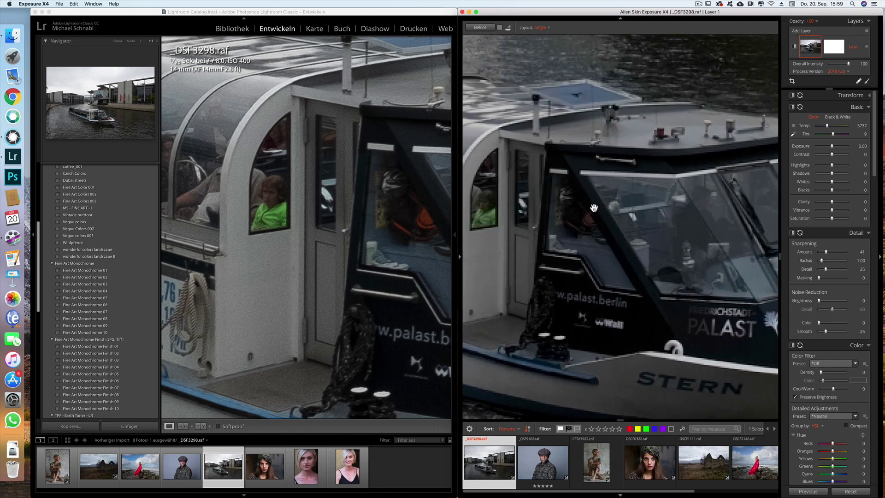
mouse_move(570, 253)
left_mouse_down()
mouse_move(635, 221)
mouse_move(617, 253)
left_mouse_up()
scroll(634, 222, "up", 2)
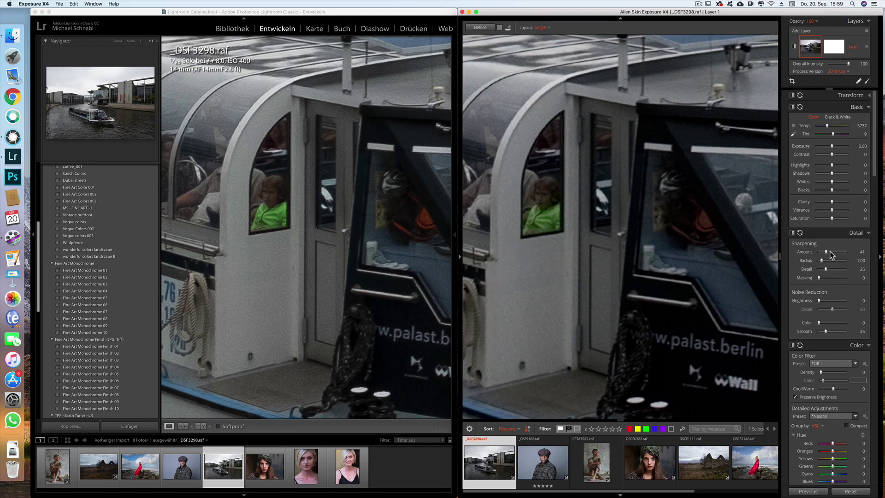
Set sharpening amount to 51 and pan both close-ups across the glass roof arches
left_click_drag(826, 252, 828, 253)
left_click_drag(582, 114, 577, 216)
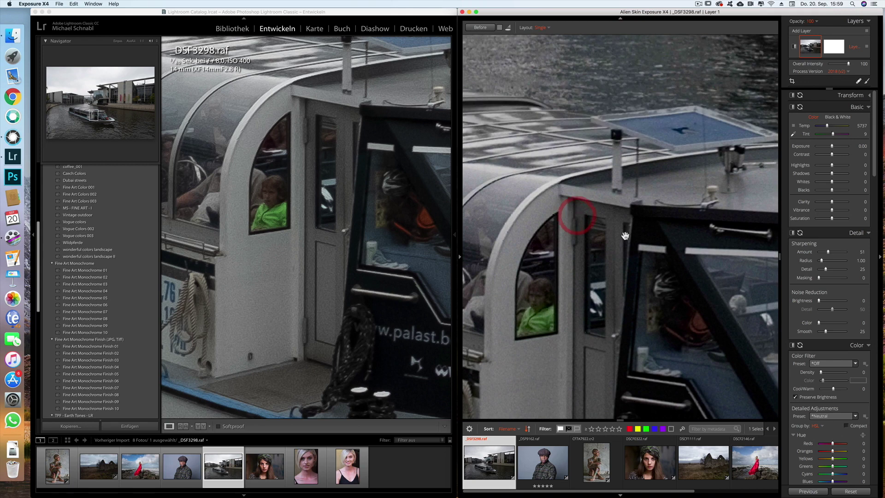
left_click(317, 114)
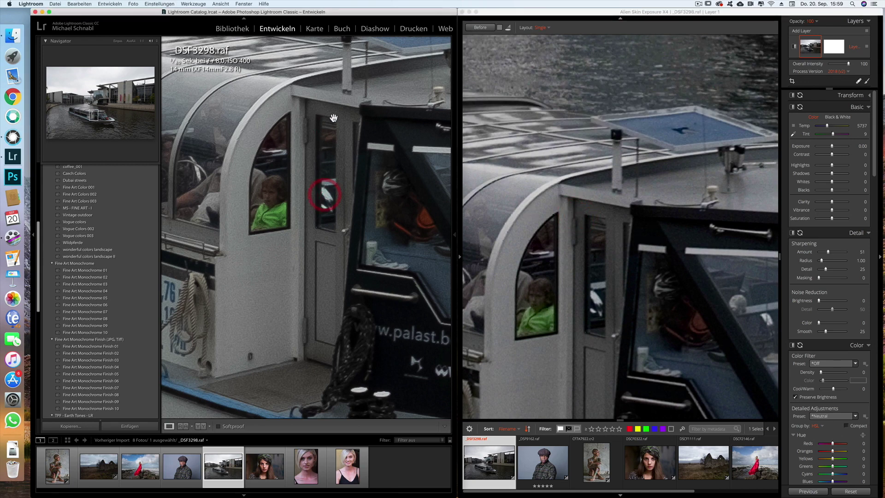
left_click_drag(333, 118, 337, 235)
left_click_drag(310, 188, 426, 212)
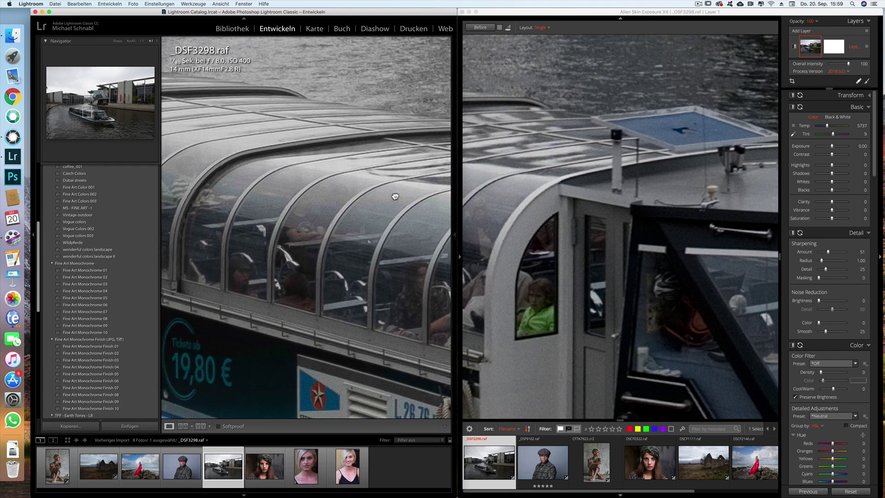
mouse_move(543, 174)
left_mouse_down()
mouse_move(684, 237)
mouse_move(596, 225)
left_mouse_up()
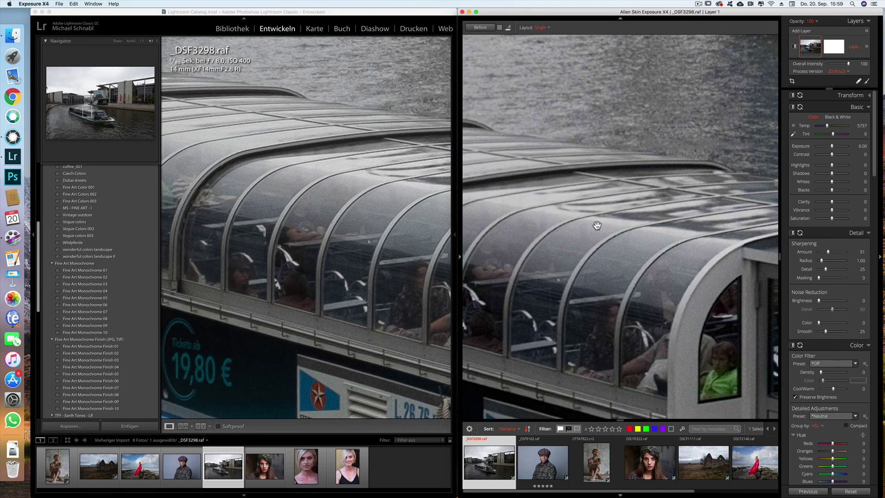
left_click_drag(597, 226, 626, 262)
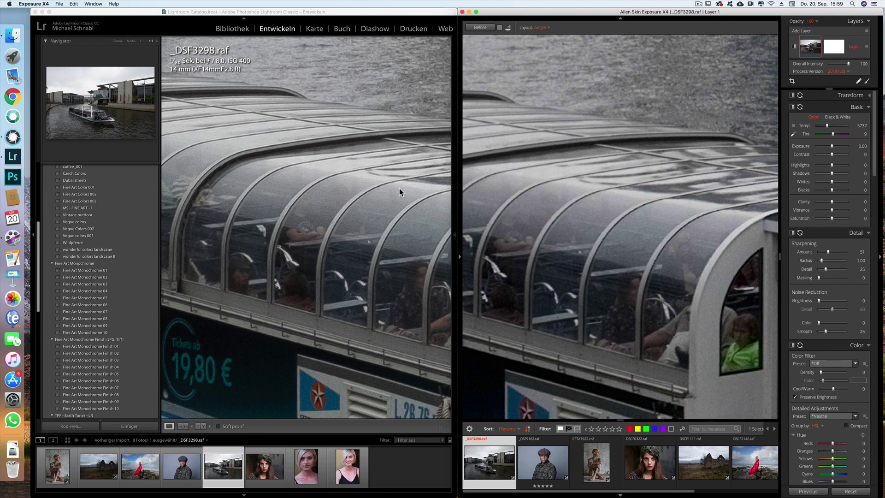
left_click(345, 148)
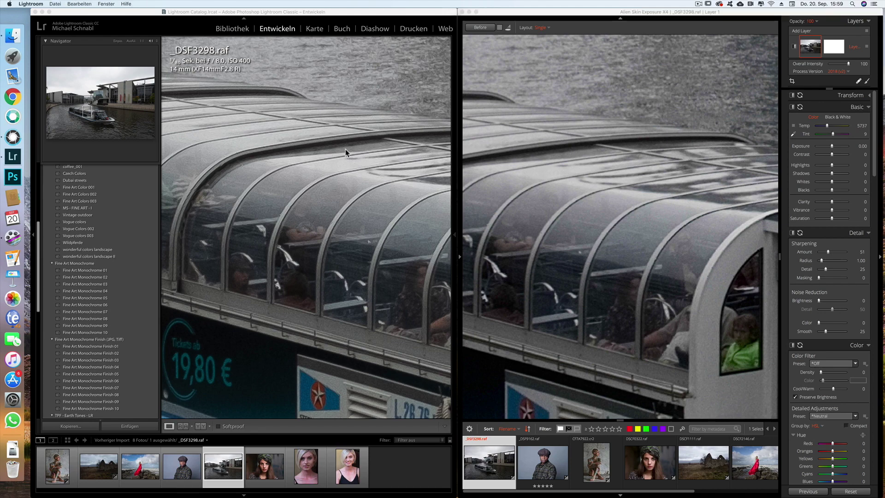
mouse_move(347, 159)
left_mouse_down()
mouse_move(396, 199)
mouse_move(352, 197)
left_mouse_up()
Re-zoom Exposure's preview onto the water, quay wall and people
left_click(649, 143)
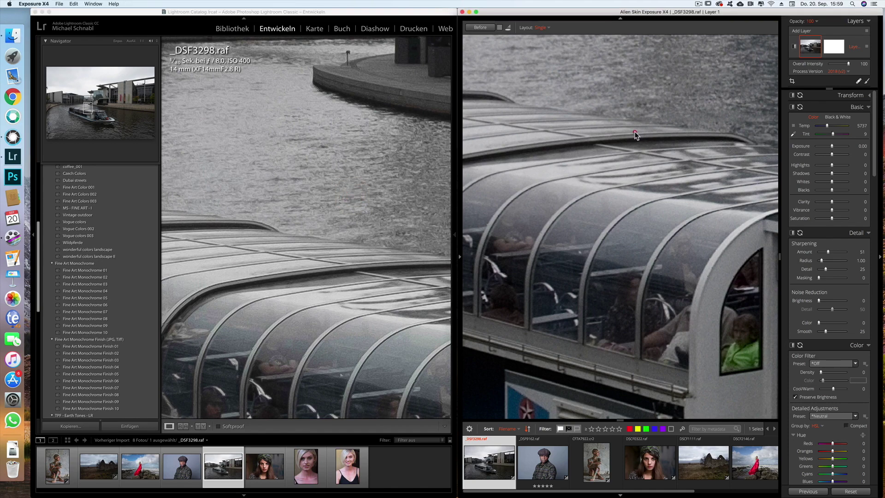
left_click(634, 207)
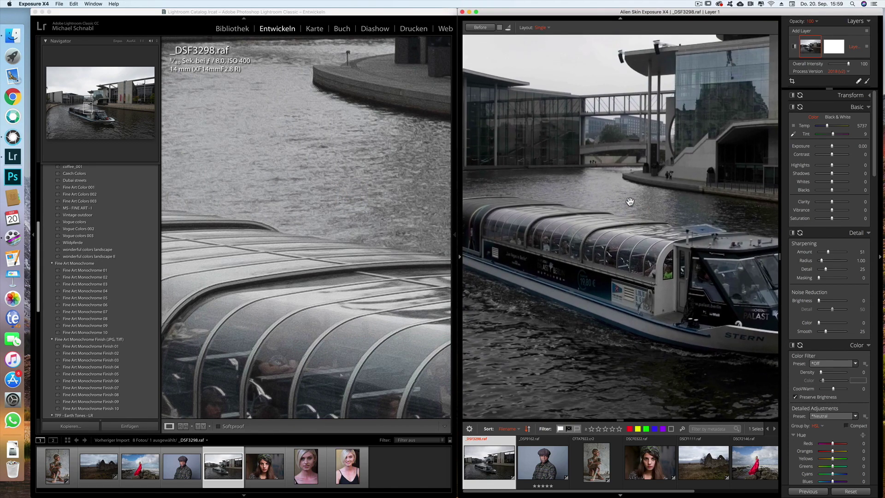
scroll(630, 201, "up", 2)
scroll(629, 201, "up", 2)
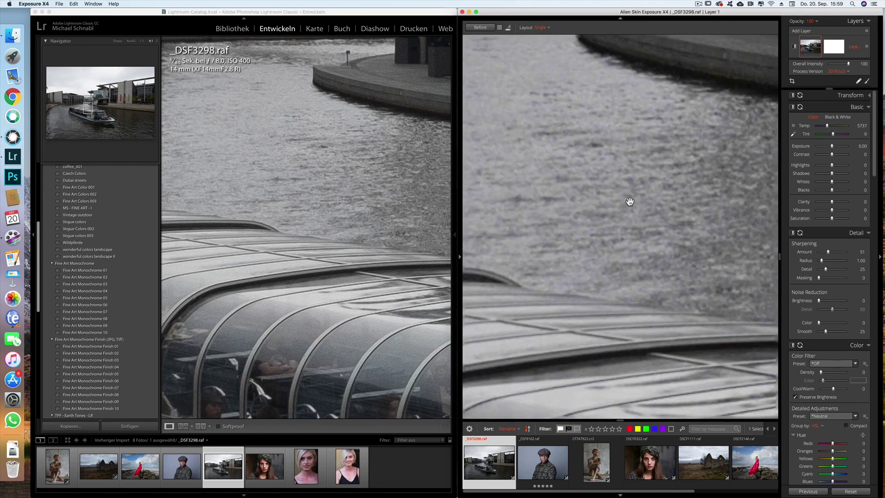
scroll(629, 202, "down", 1)
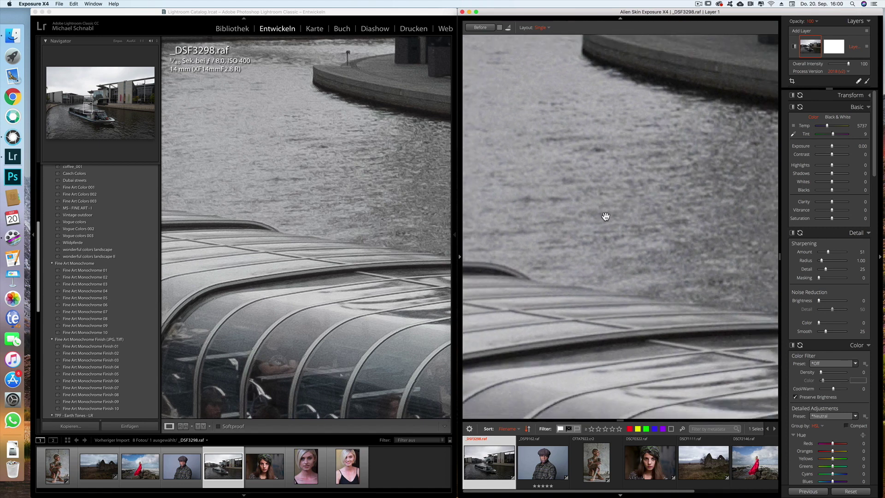
scroll(604, 214, "down", 1)
left_click_drag(574, 215, 624, 230)
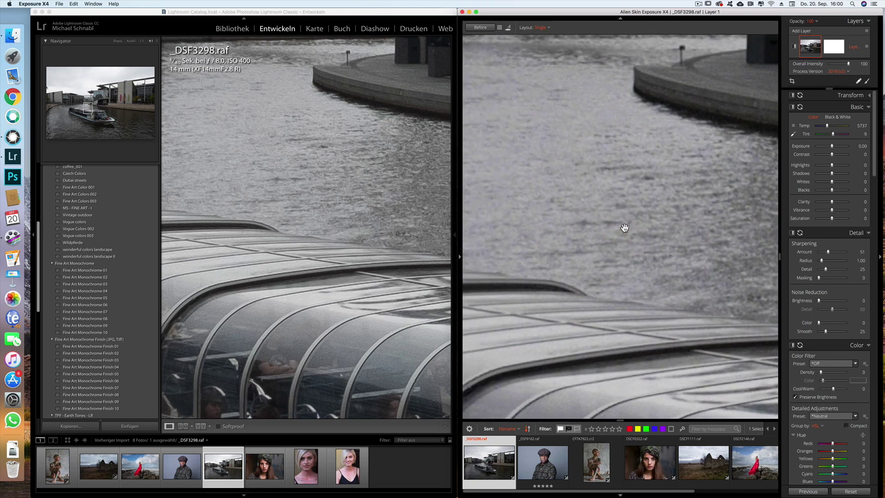
left_click_drag(678, 231, 559, 232)
scroll(642, 214, "down", 1)
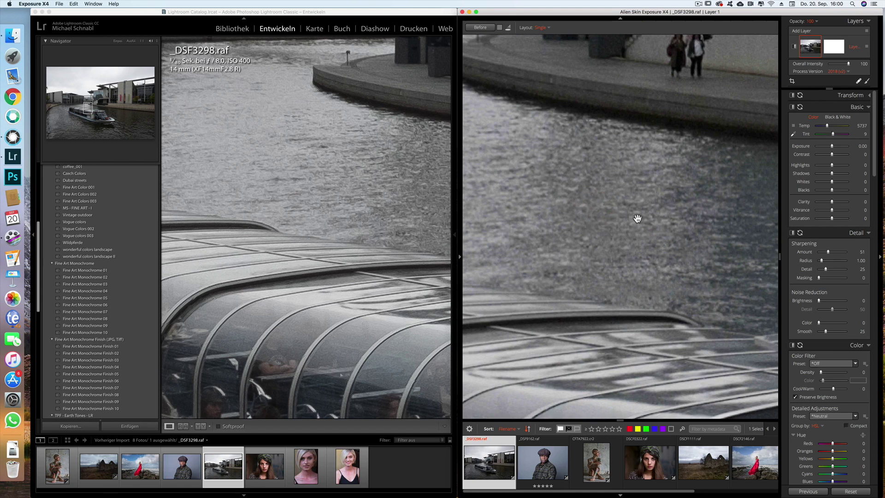
Shift Lightroom's close-up down and magnify it to 8:1
left_click(382, 187)
left_click_drag(352, 174, 378, 184)
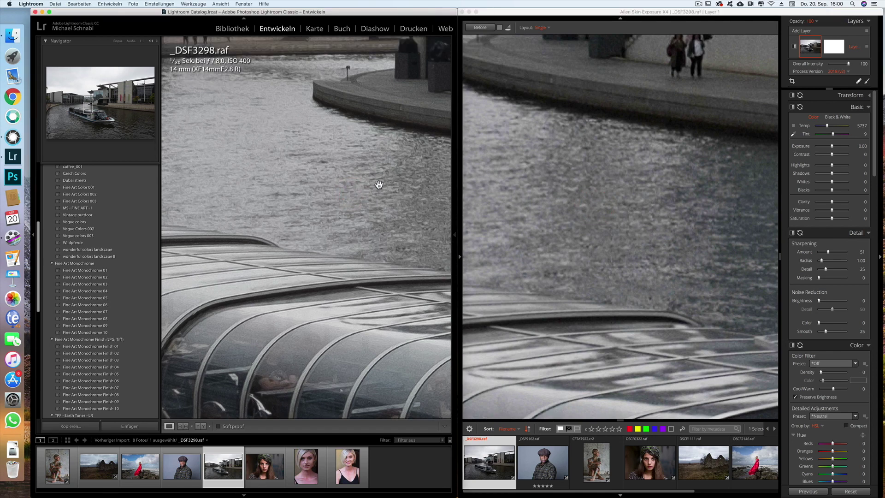
scroll(571, 247, "up", 2)
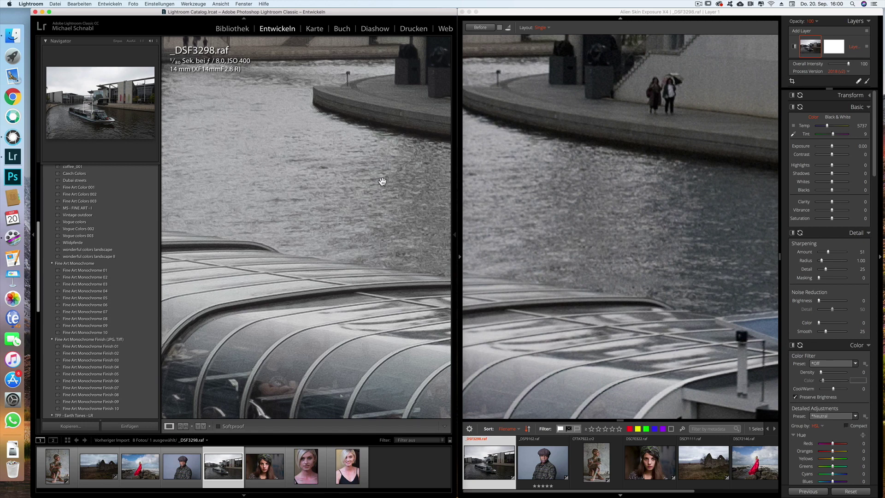
scroll(382, 180, "down", 2)
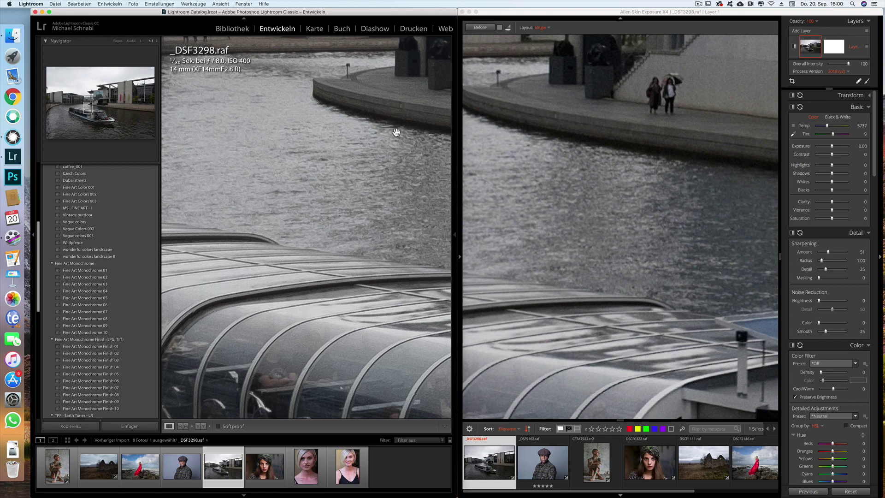
left_click(151, 40)
left_click(162, 47)
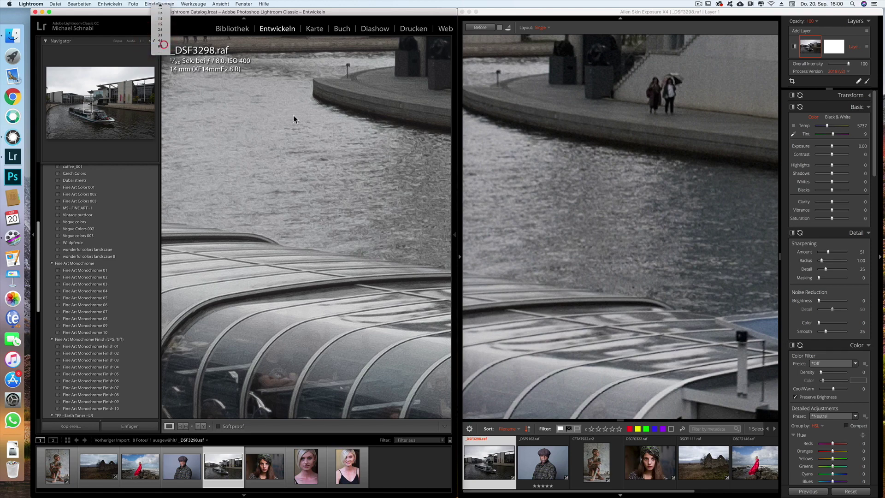
Shift Lightroom's 8:1 close-up and pan Exposure's view across the water toward the embankment
left_click(278, 257)
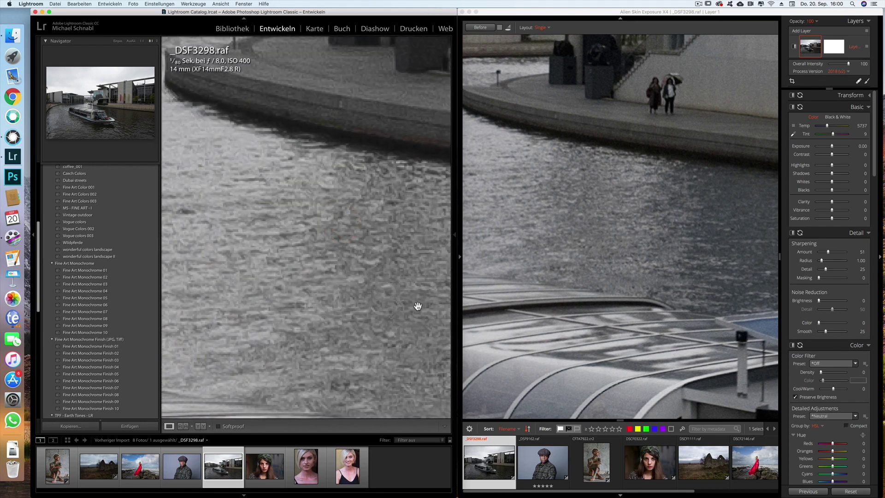
scroll(646, 232, "up", 1)
scroll(645, 231, "up", 2)
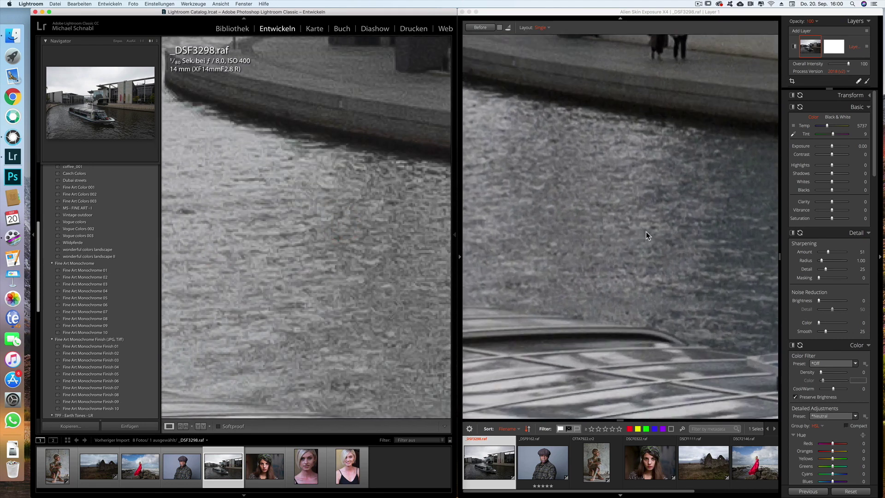
left_click_drag(651, 198, 650, 261)
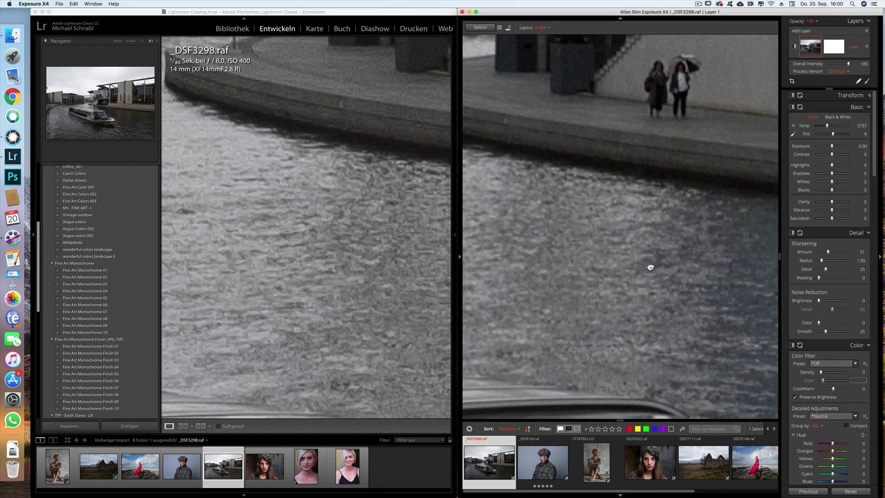
left_click_drag(648, 267, 646, 257)
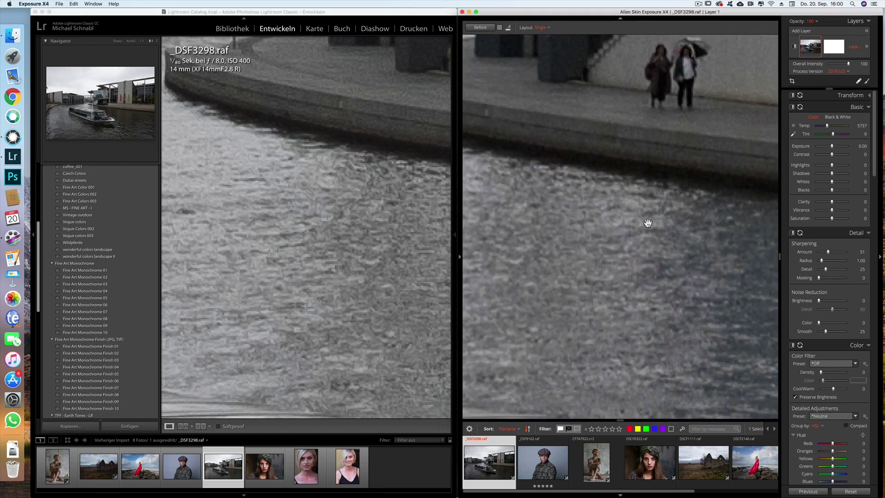
left_click_drag(648, 223, 651, 240)
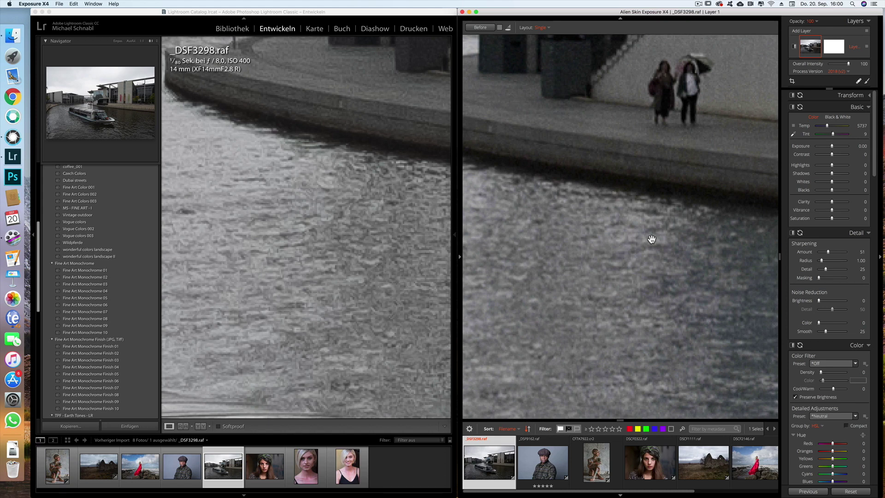
Pan Lightroom's view to the two people and embankment, and match Exposure's framing
left_click(412, 199)
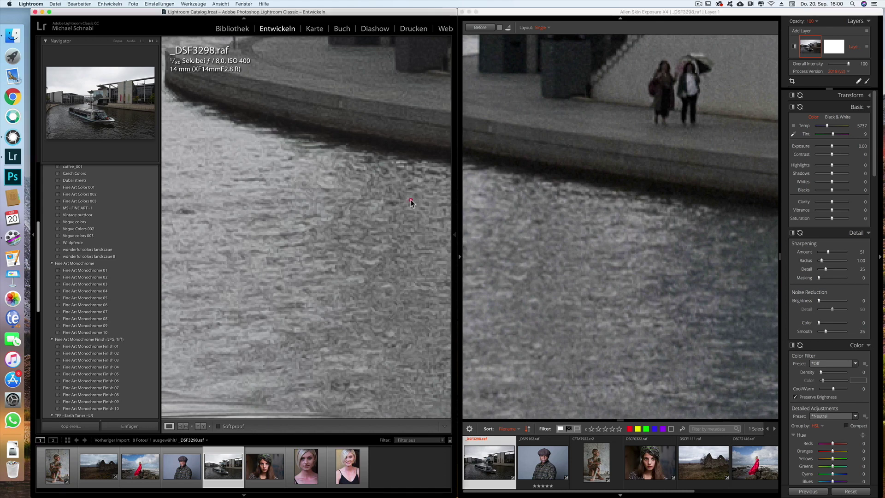
left_click_drag(413, 199, 357, 194)
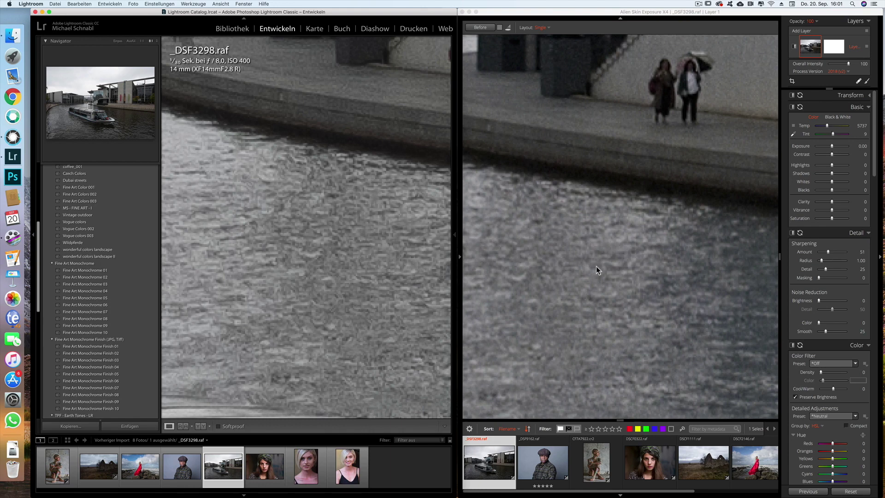
left_click_drag(415, 143, 342, 152)
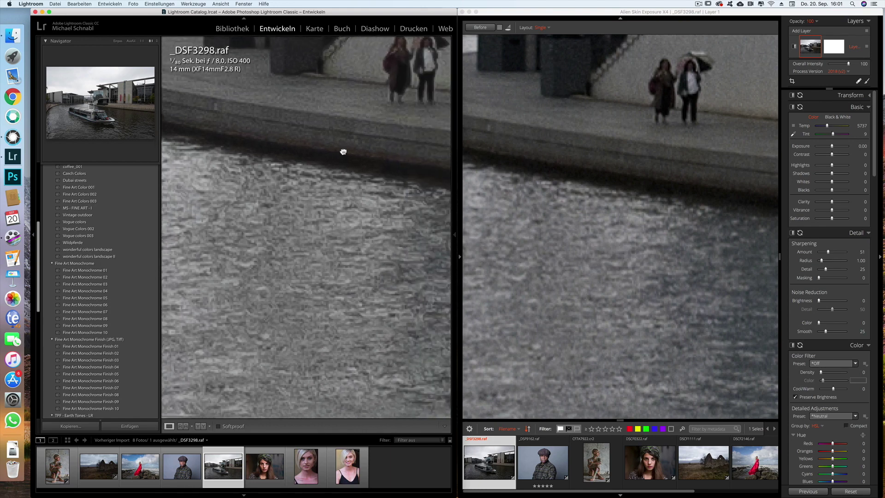
left_click_drag(395, 290, 355, 199)
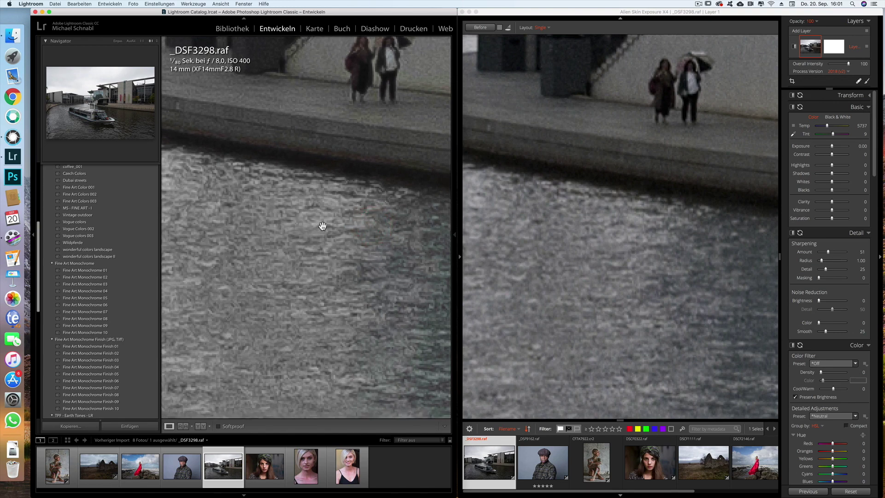
left_click_drag(322, 227, 329, 185)
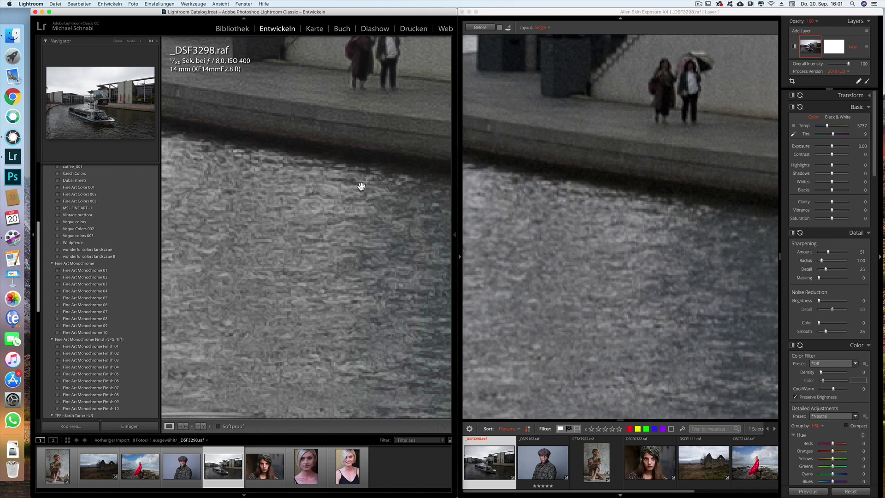
left_click_drag(237, 203, 252, 191)
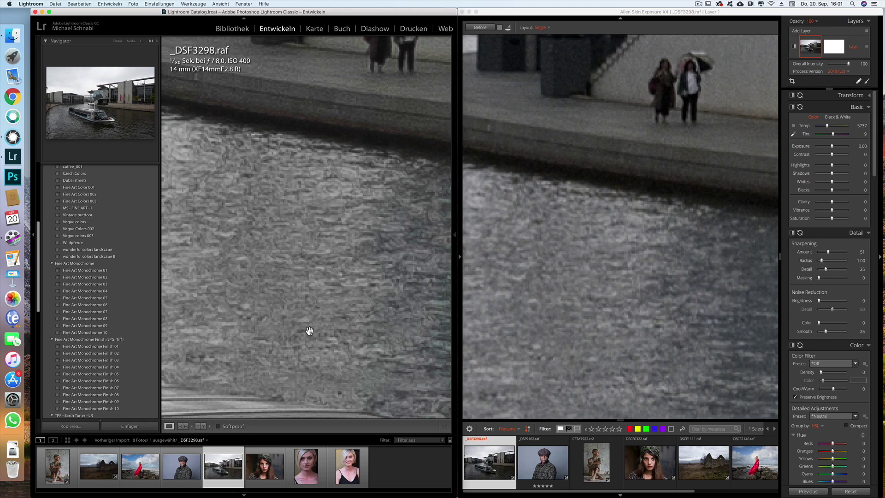
left_click_drag(660, 288, 690, 229)
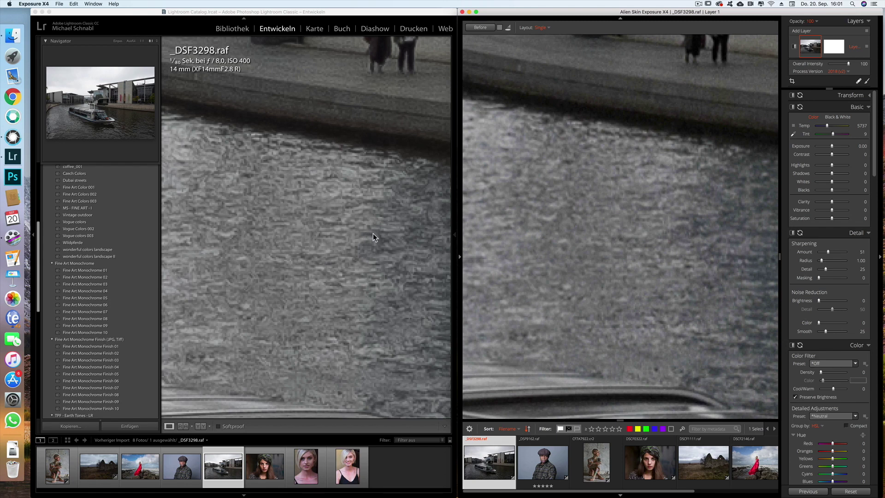
left_click(416, 120)
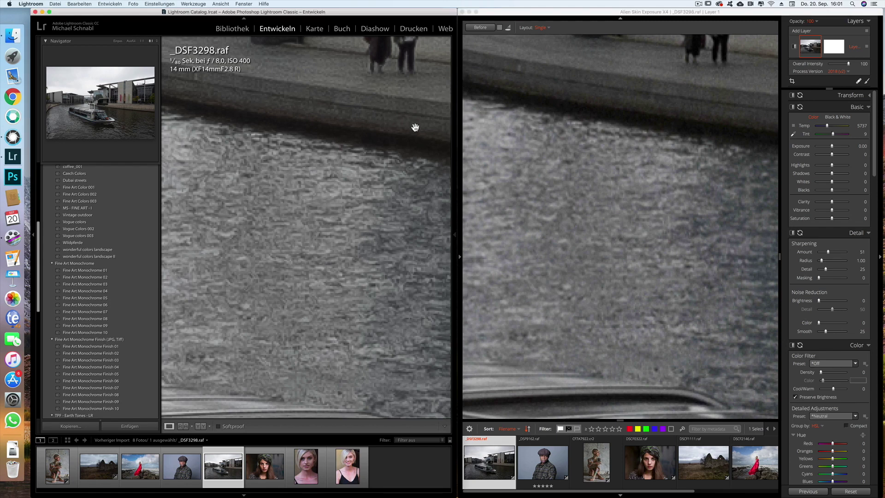
Centre both close-ups on the two umbrella-carrying pedestrians beneath the staircase
left_click_drag(403, 135, 388, 309)
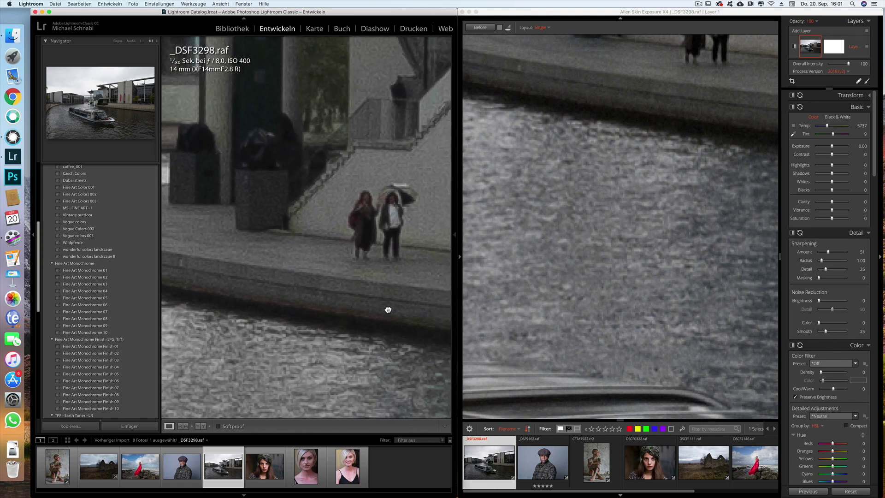
mouse_move(431, 206)
left_mouse_down()
mouse_move(408, 223)
mouse_move(332, 249)
mouse_move(323, 242)
left_mouse_up()
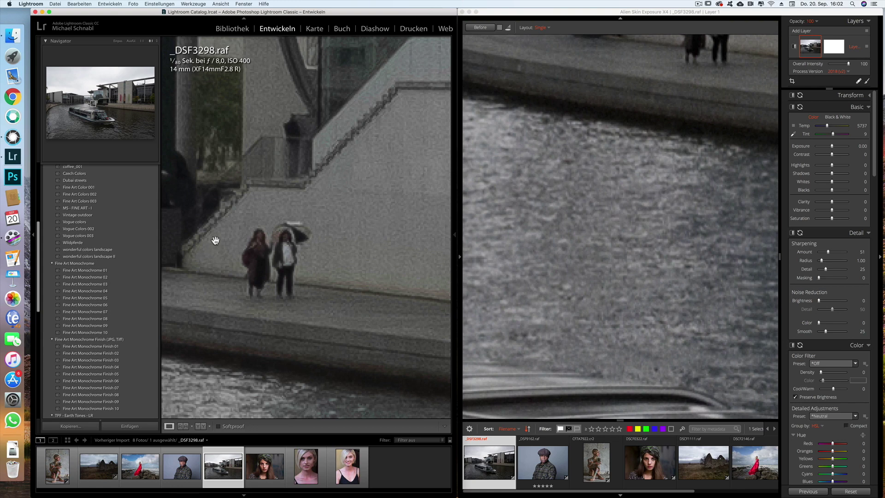
mouse_move(627, 138)
left_mouse_down()
mouse_move(587, 291)
mouse_move(652, 201)
left_mouse_up()
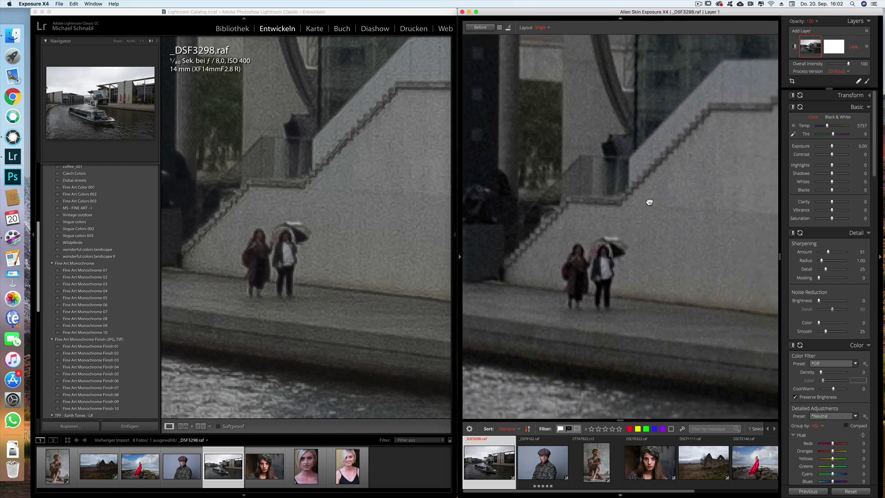
left_click_drag(651, 201, 646, 205)
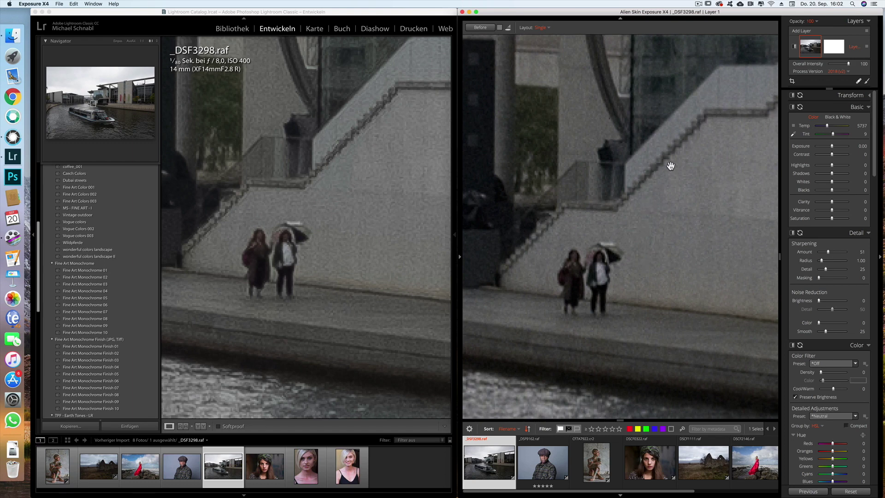
Pan Exposure's view along the stairs toward the dark shape and reframe Lightroom on the stairs
left_click_drag(670, 167, 609, 184)
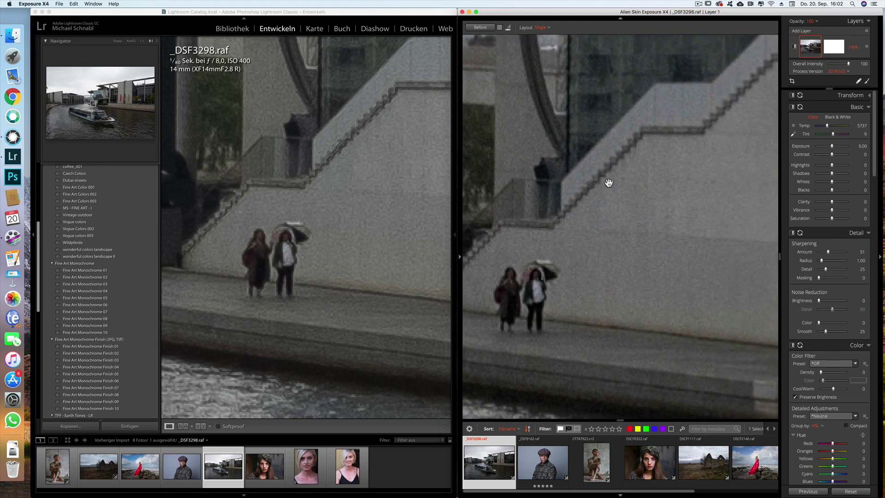
left_click_drag(669, 203, 616, 211)
left_click_drag(669, 166, 627, 197)
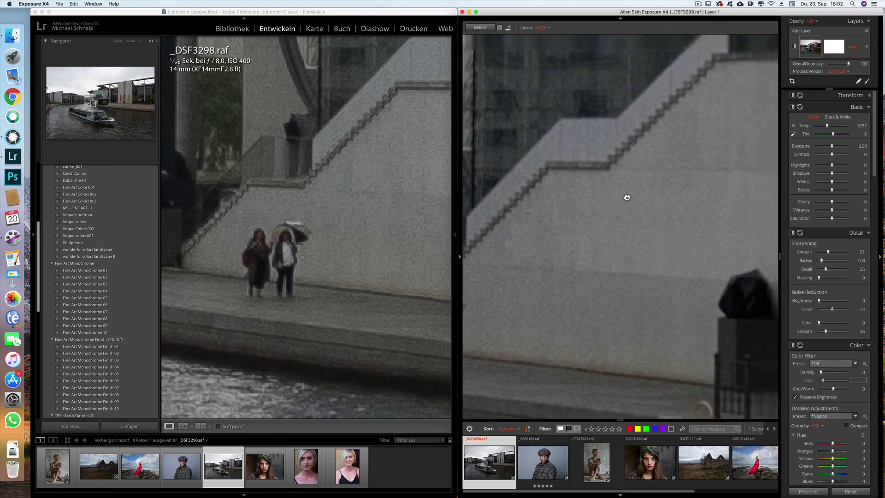
left_click(338, 170)
left_click_drag(340, 170, 376, 150)
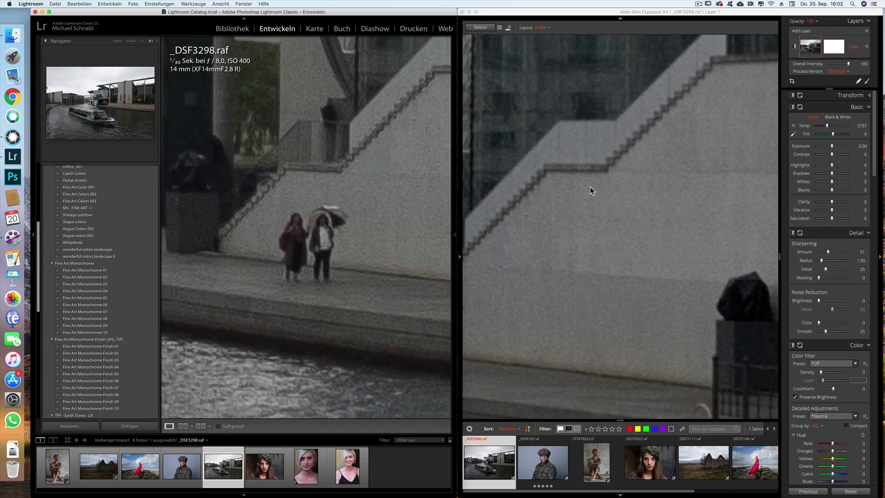
scroll(592, 191, "down", 2)
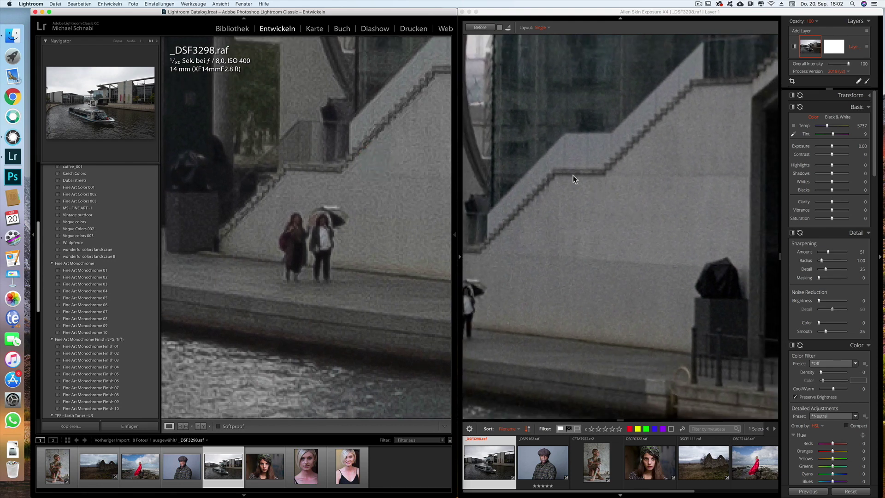
Pan Exposure back to the lone umbrella walker and scroll its filmstrip
left_click(618, 175)
left_click_drag(622, 178, 634, 174)
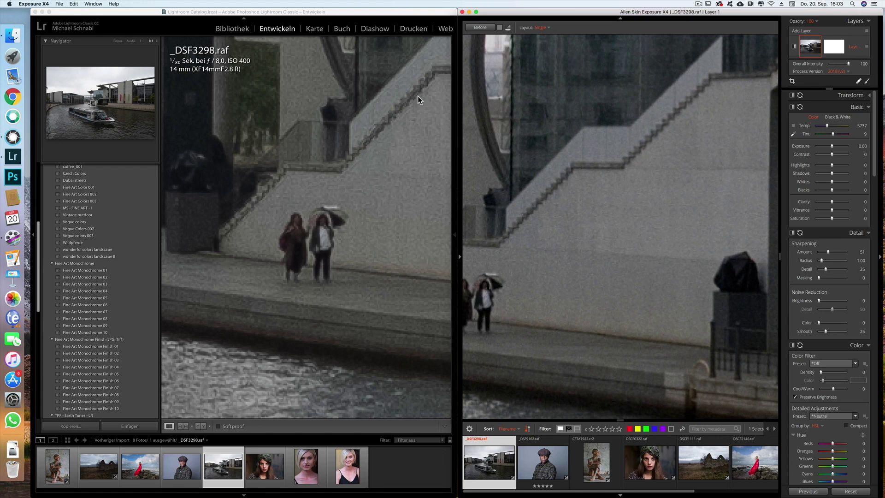
scroll(622, 175, "up", 2)
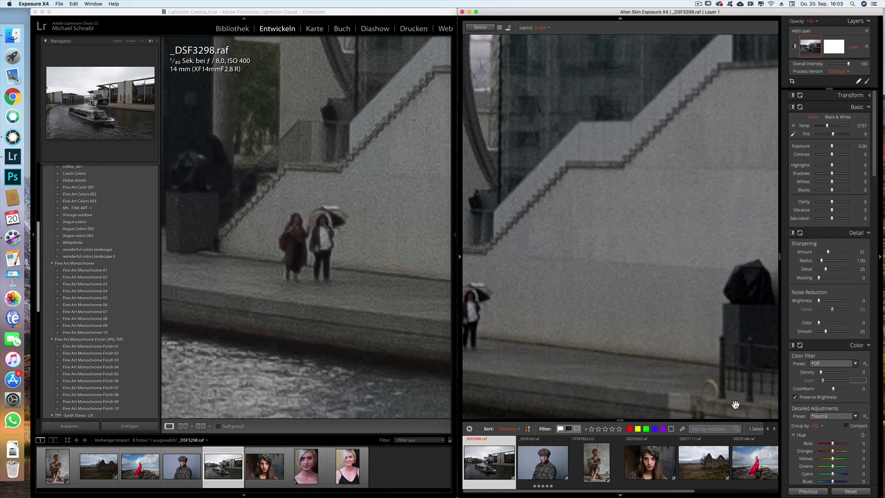
scroll(690, 481, "right", 2)
scroll(690, 482, "right", 1)
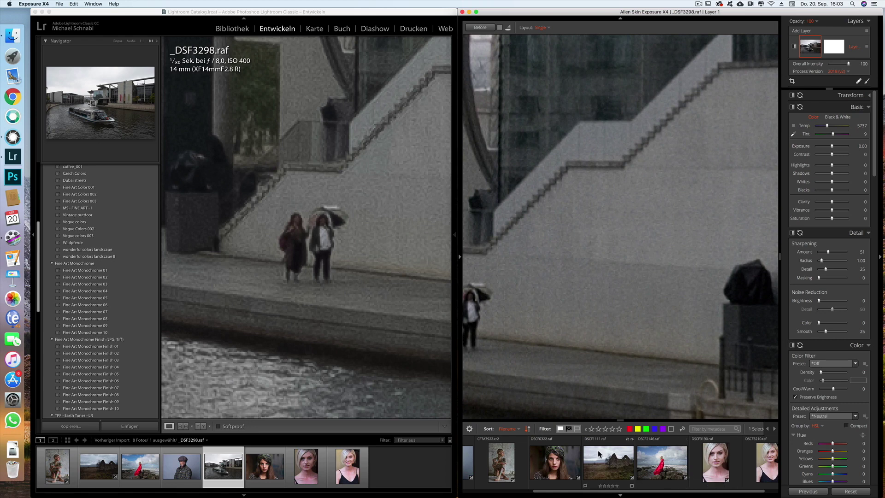
Open the blonde portrait DSCF3210.raf in Lightroom Classic, fitted to the view
left_click(352, 464)
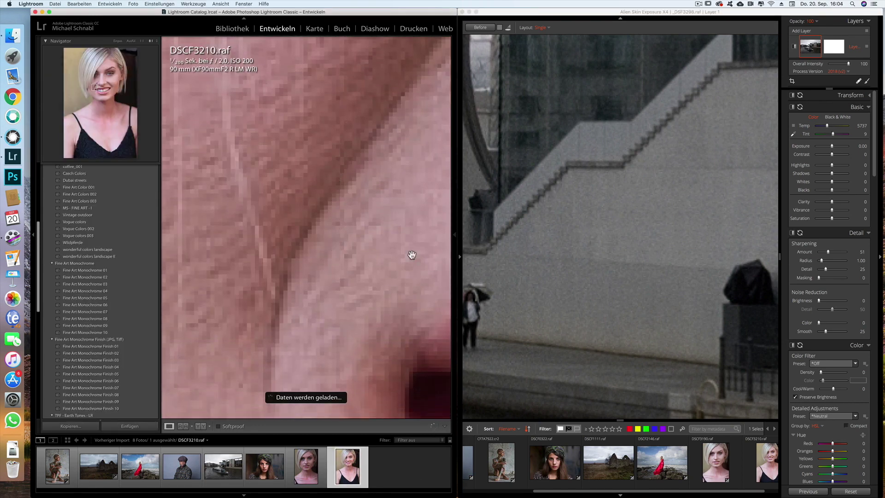
key("F8")
left_click(119, 43)
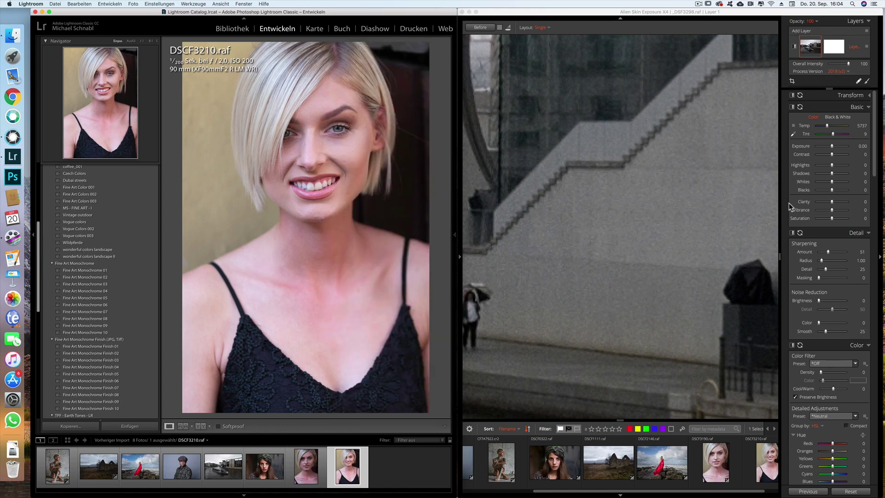
Select the same DSCF3210 portrait in Exposure X4 and zoom out to show her face
left_click(768, 467)
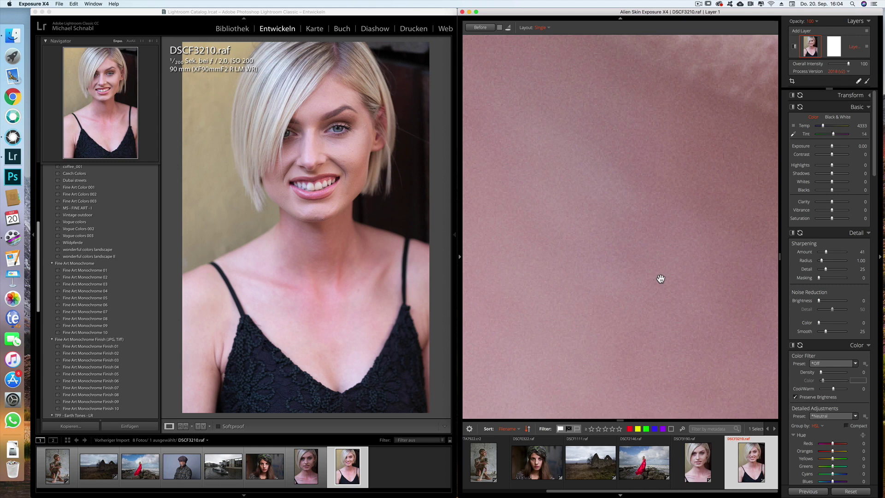
scroll(660, 279, "down", 2)
scroll(660, 278, "down", 2)
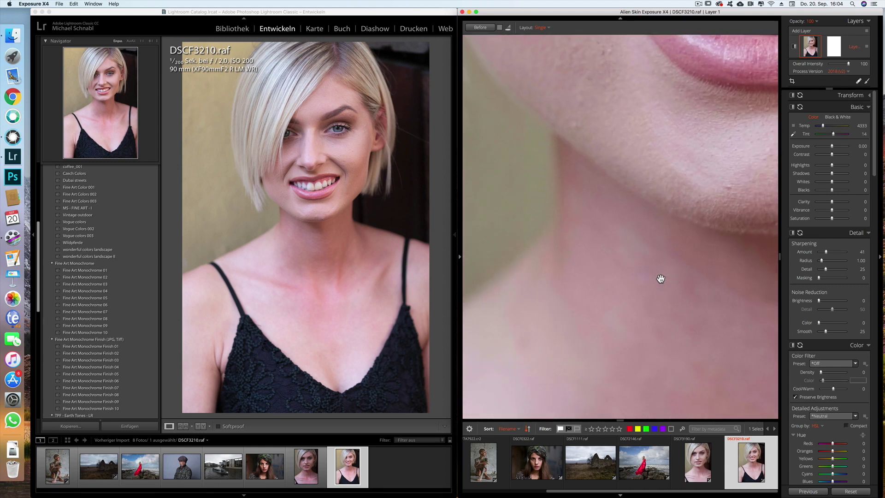
scroll(660, 279, "down", 2)
scroll(661, 279, "down", 2)
scroll(660, 278, "down", 2)
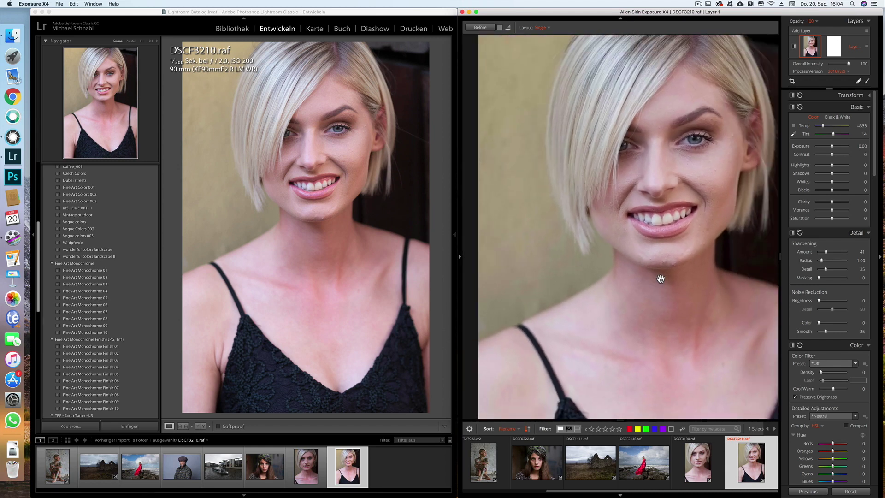
scroll(660, 278, "down", 2)
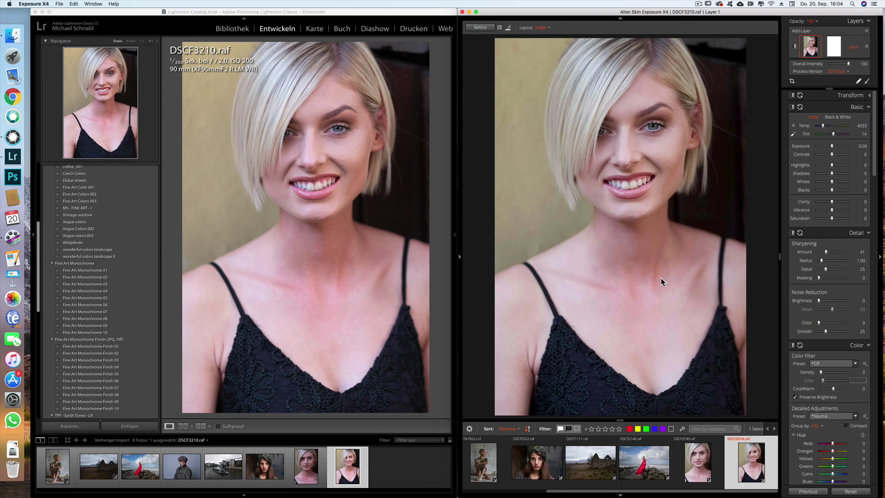
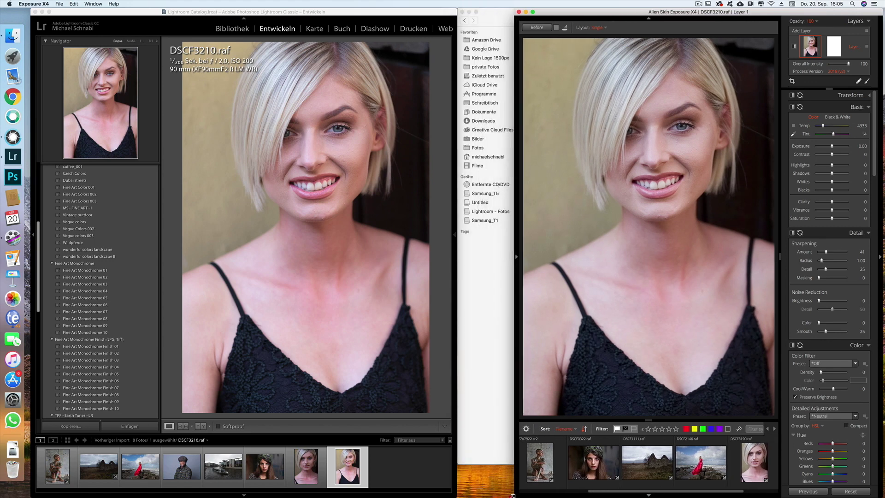
Bring Lightroom forward full-screen, show the Develop panels and zoom the portrait to 1:1
left_click(457, 487)
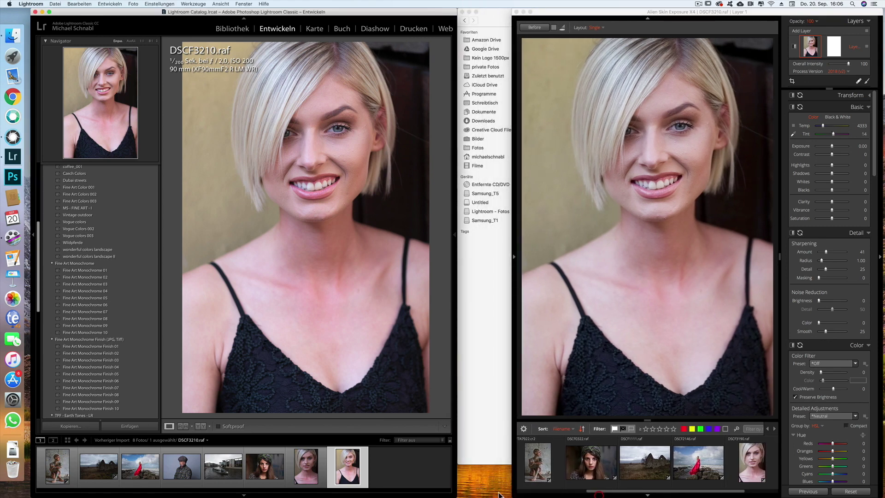
left_click_drag(454, 494, 879, 480)
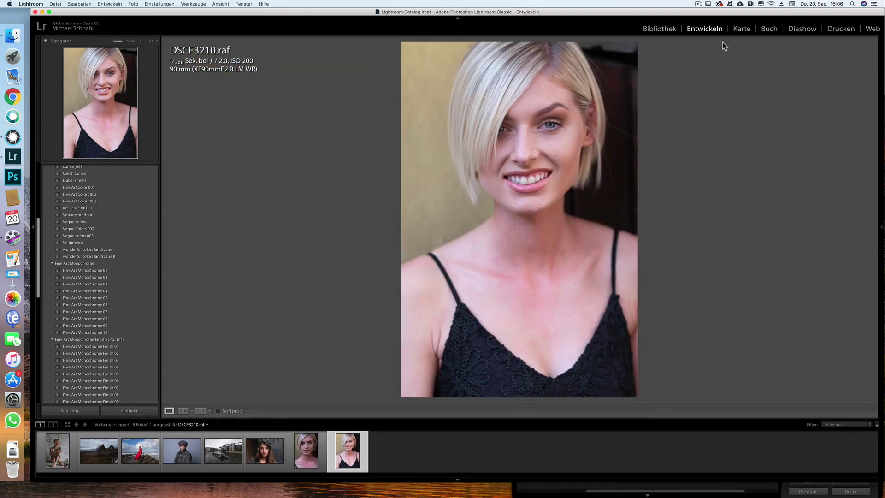
left_click(880, 227)
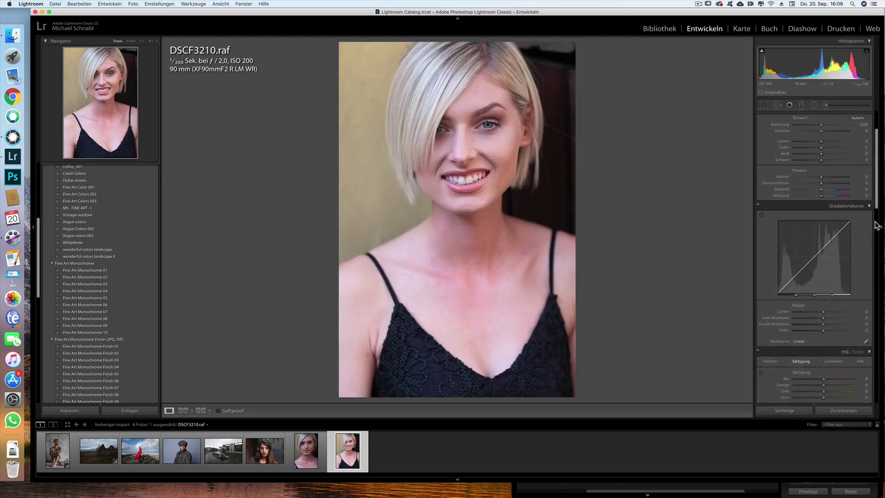
scroll(853, 215, "up", 3)
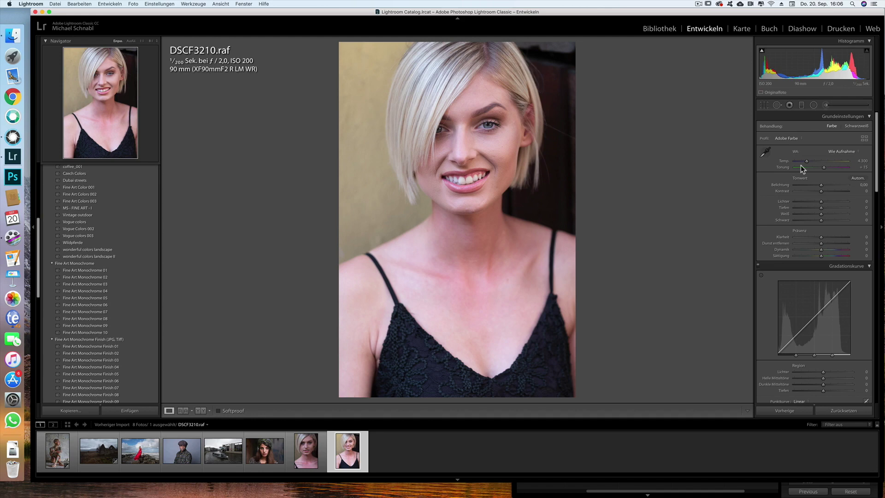
left_click(141, 41)
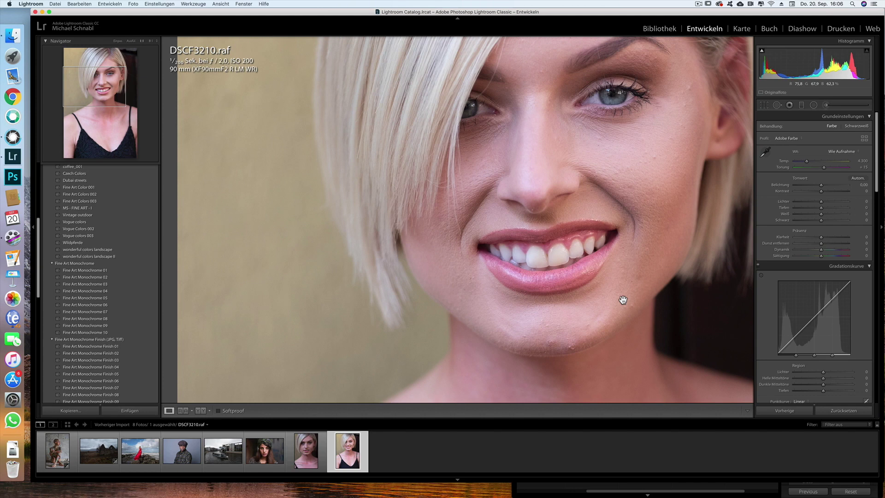
Switch to the Spot Removal tool in Heal mode
left_click(777, 106)
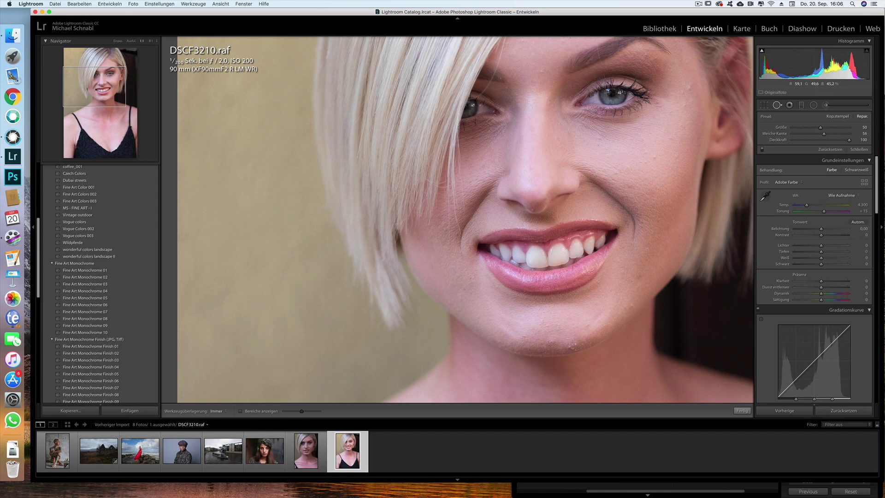
Heal the chin blemish, zoom to 8:1, and undo a trial healing stroke
left_click(569, 346)
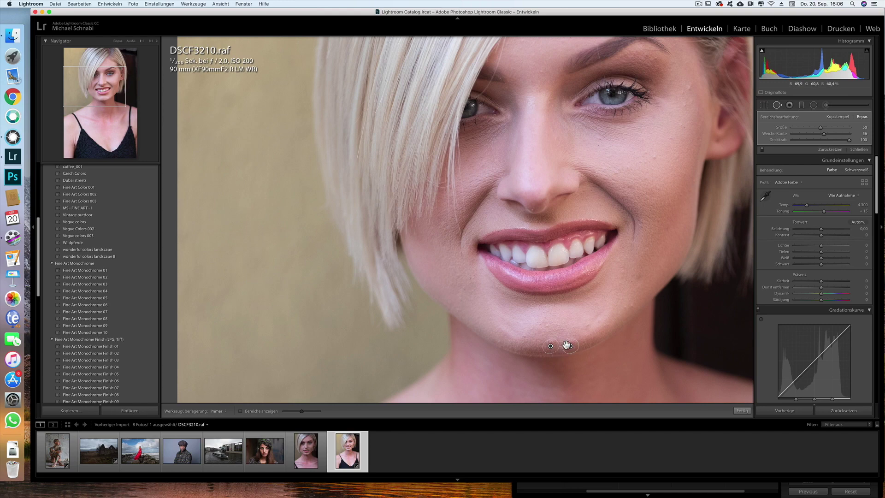
left_click(151, 41)
left_click_drag(564, 301, 445, 154)
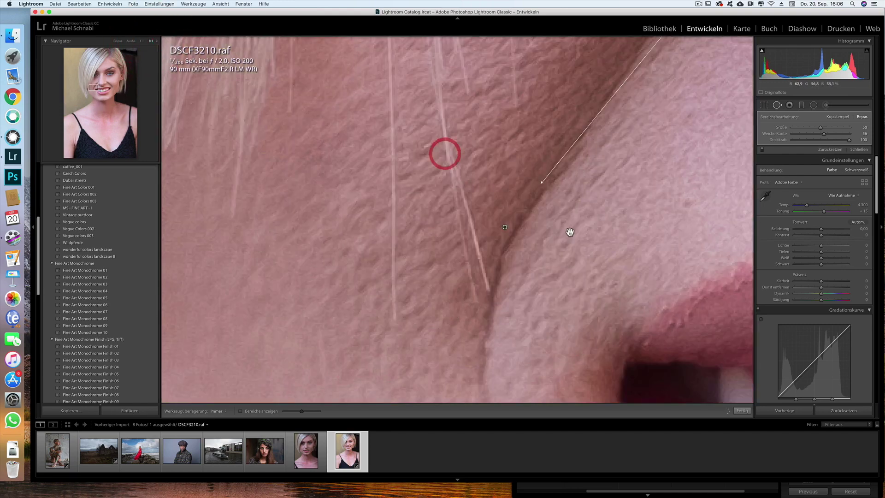
left_click(79, 3)
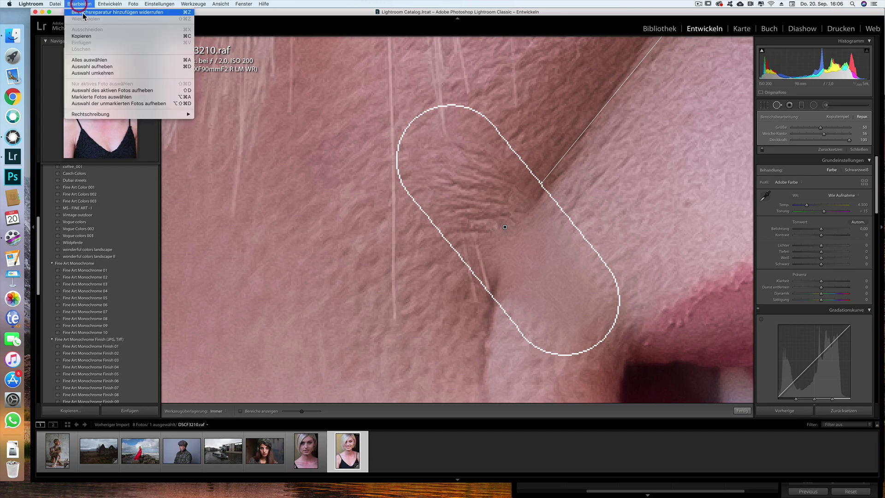
left_click(85, 19)
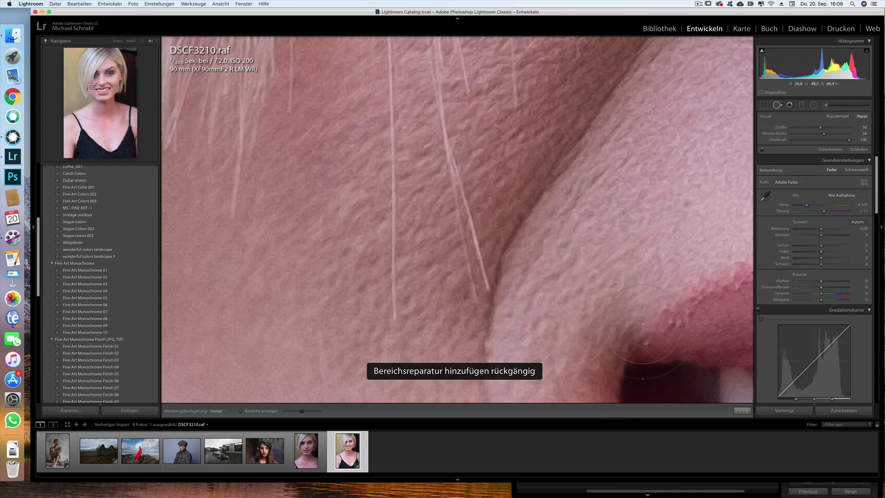
Move the heal spot near the lip onto the blemish and return to 1:1 view
left_click_drag(636, 336, 480, 111)
scroll(480, 111, "down", 3)
scroll(518, 231, "down", 3)
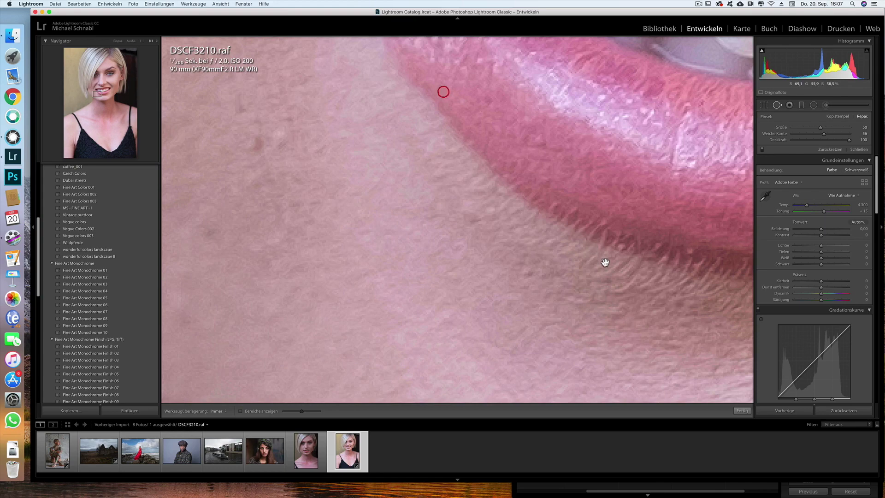
scroll(604, 262, "down", 3)
scroll(597, 243, "down", 3)
scroll(599, 209, "up", 1)
scroll(602, 211, "up", 2)
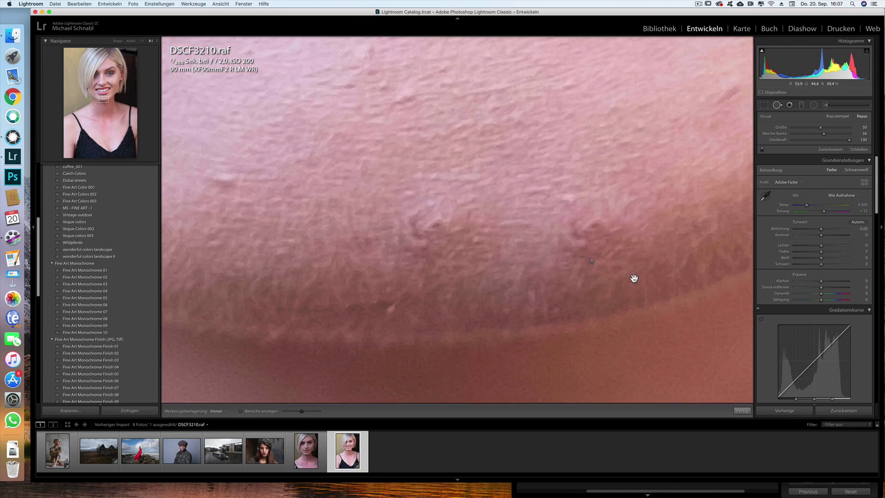
left_click(592, 261)
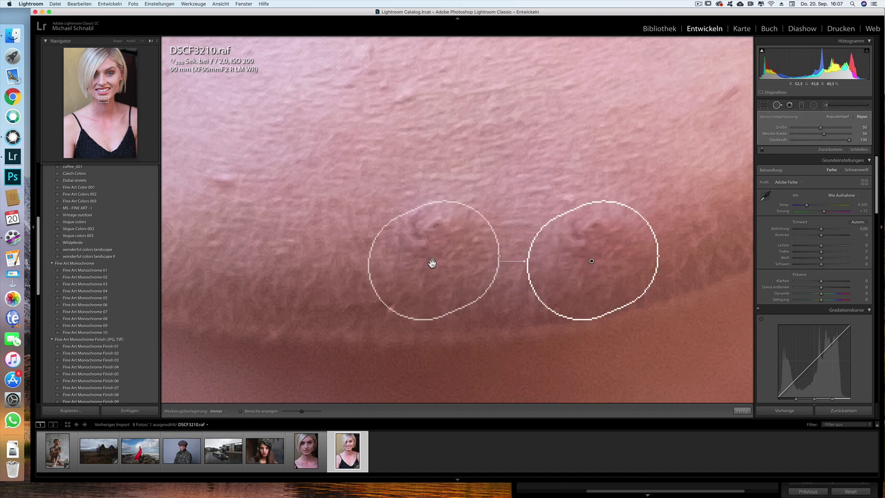
left_click(514, 166)
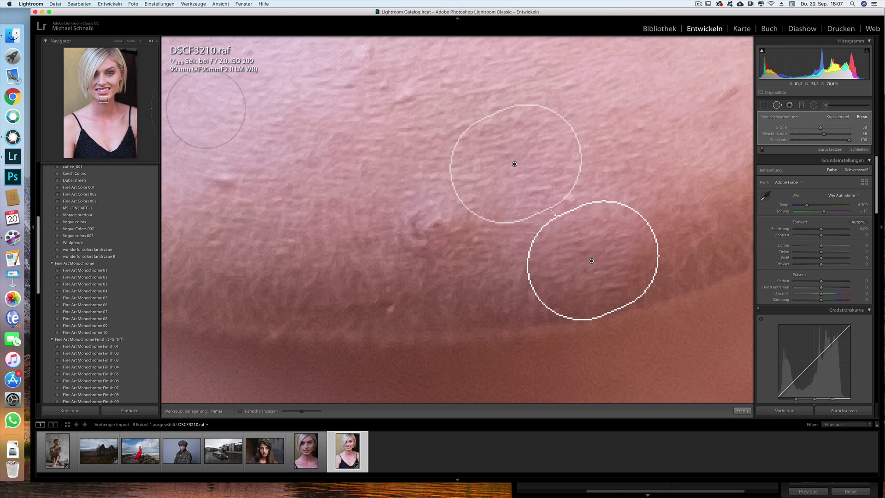
left_click(142, 41)
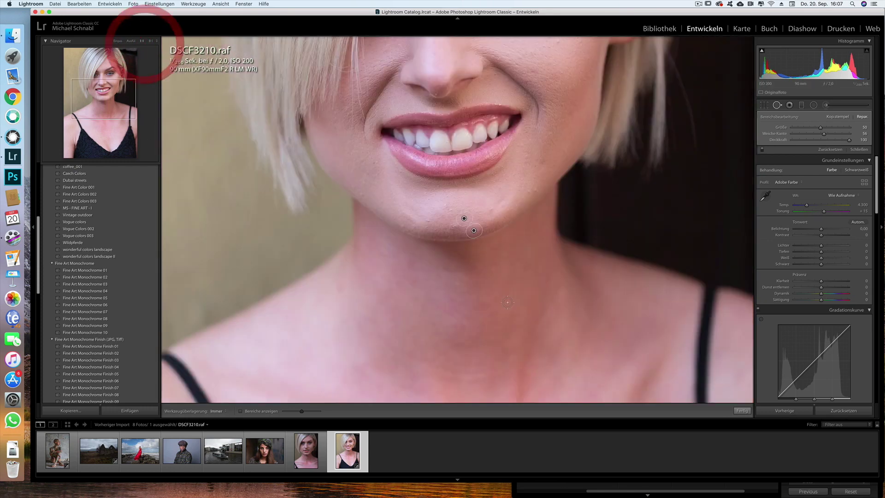
Heal the remaining chin, jaw, lower-lip and cheek blemishes, then click Done
left_click(454, 226)
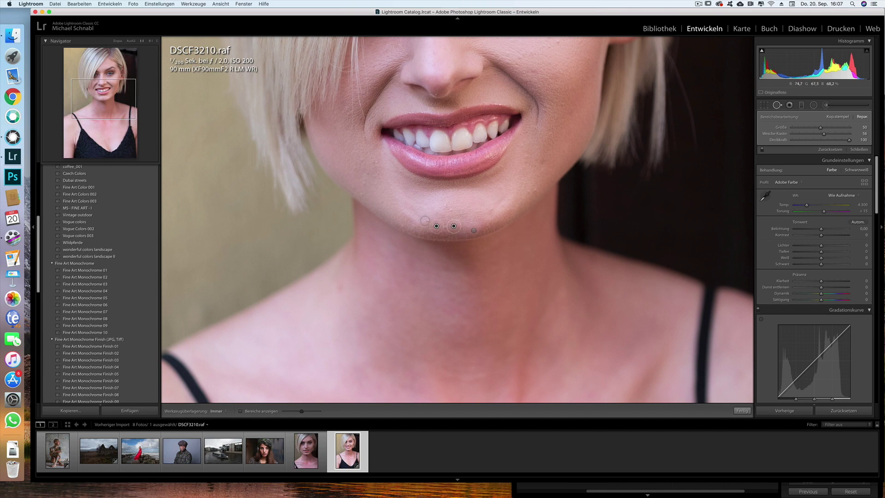
left_click(530, 190)
left_click(427, 220)
left_click(486, 210)
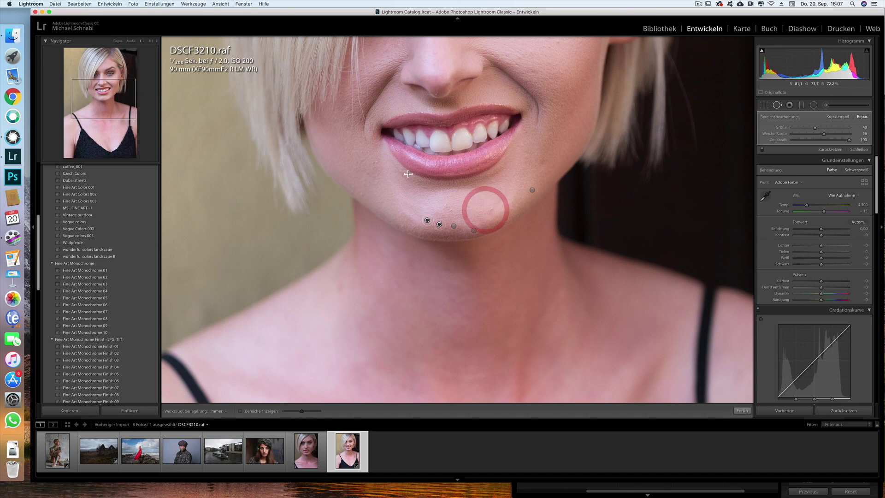
left_click(374, 162)
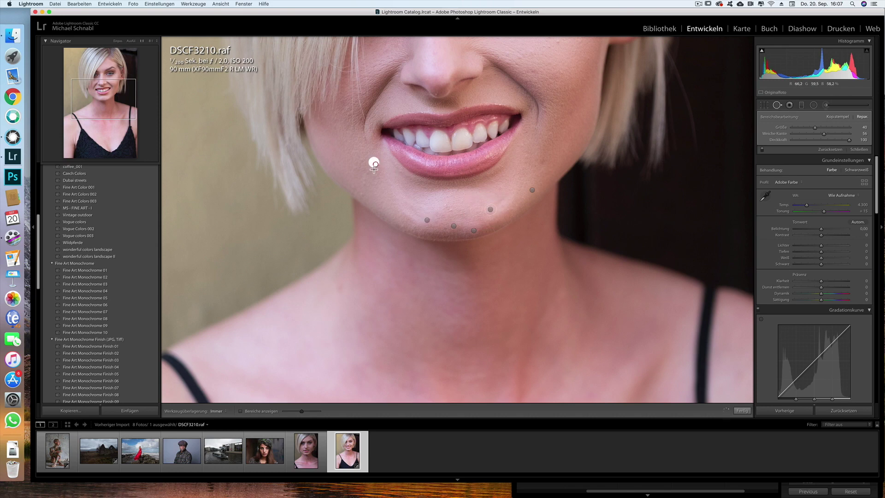
left_click(362, 193)
left_click(531, 71)
left_click(560, 106)
left_click(860, 149)
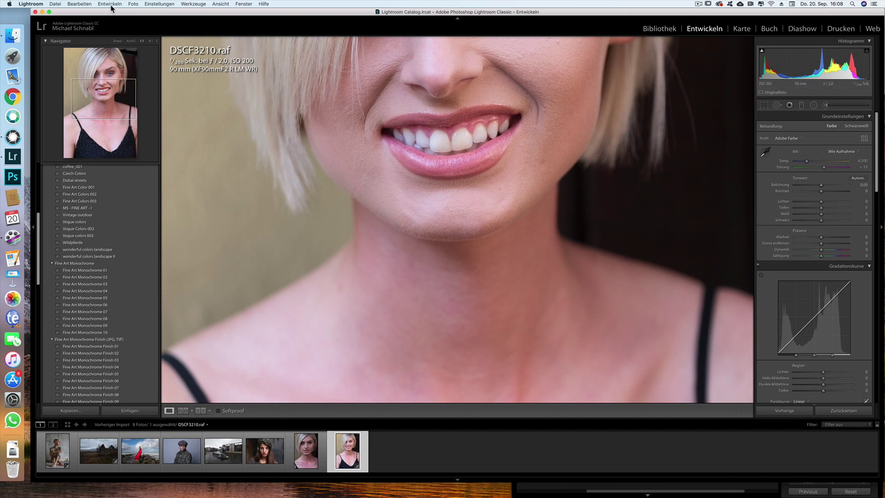
Show the portrait in Before/After side-by-side view, then bring Exposure X4 forward
key("y")
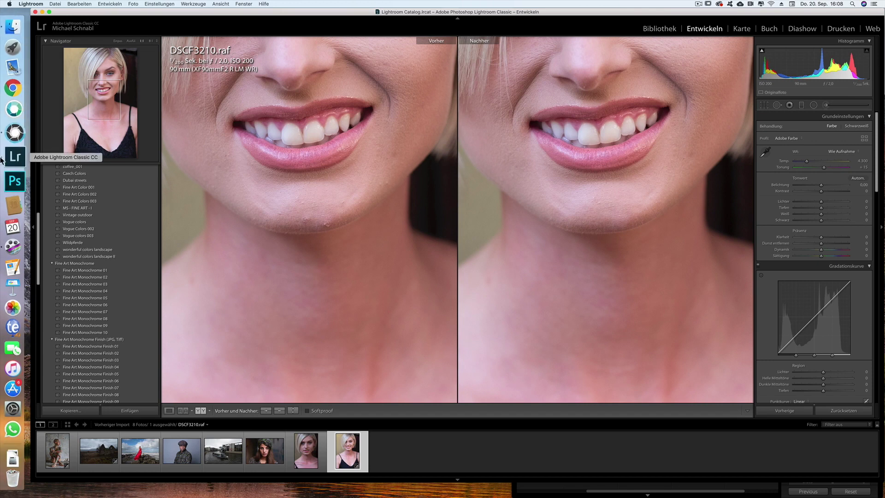
left_click(13, 136)
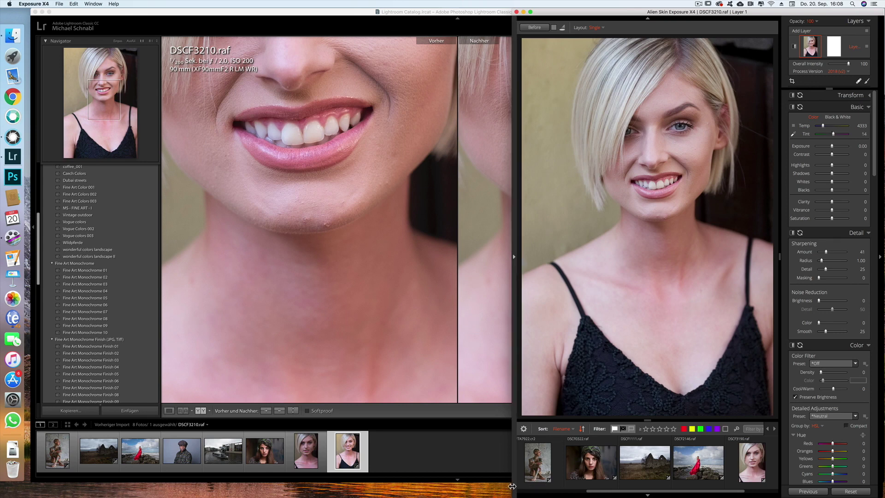
Widen Exposure X4 across the screen, hide the left panel, and zoom into the face
left_click(514, 275)
left_click_drag(233, 483, 12, 480)
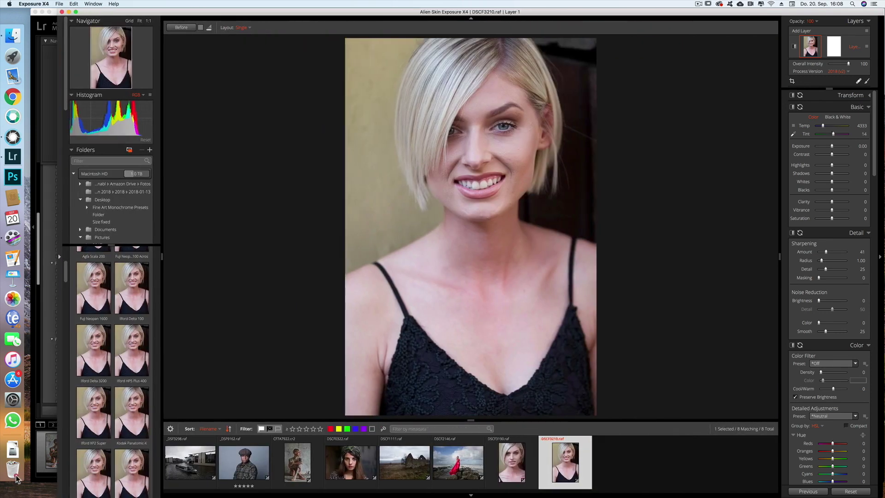
key("super+alt+Left")
scroll(457, 187, "up", 1)
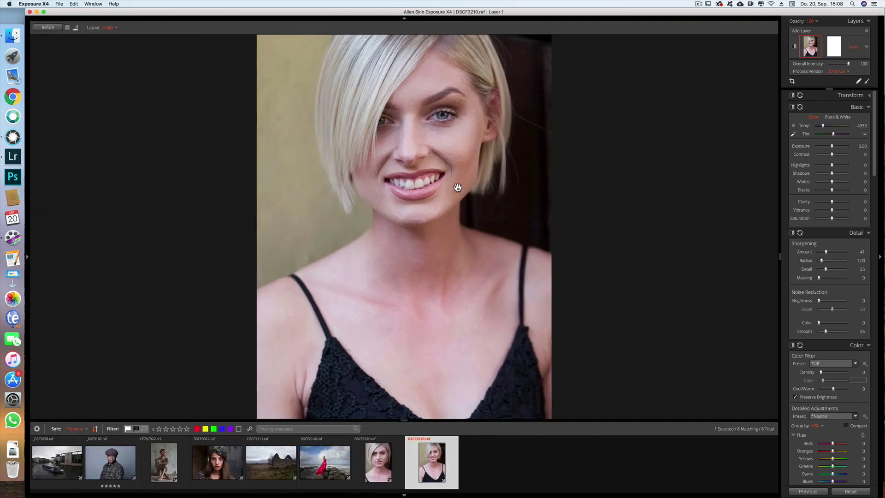
scroll(457, 187, "up", 2)
scroll(457, 187, "up", 2)
scroll(464, 144, "up", 1)
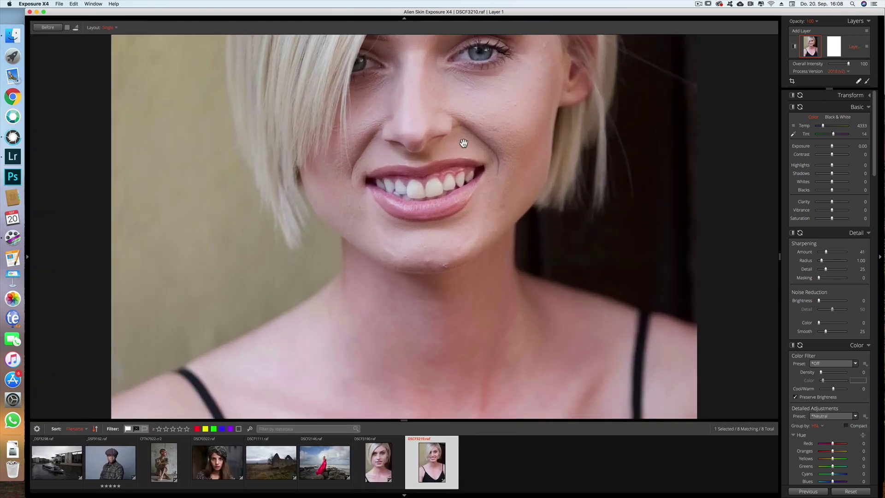
left_click_drag(467, 132, 493, 243)
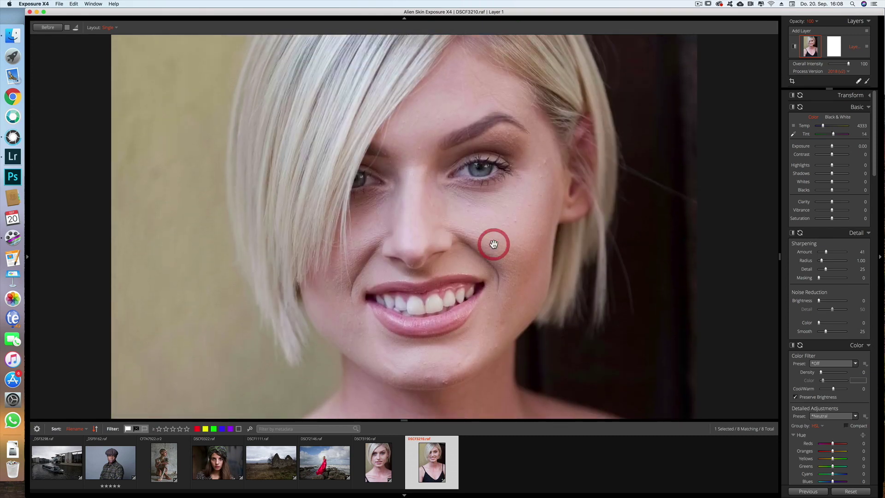
scroll(505, 197, "up", 1)
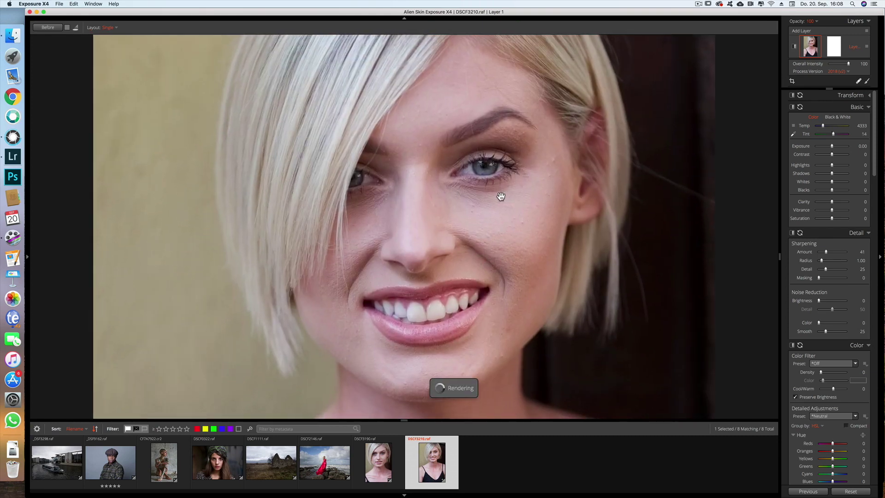
scroll(505, 197, "up", 1)
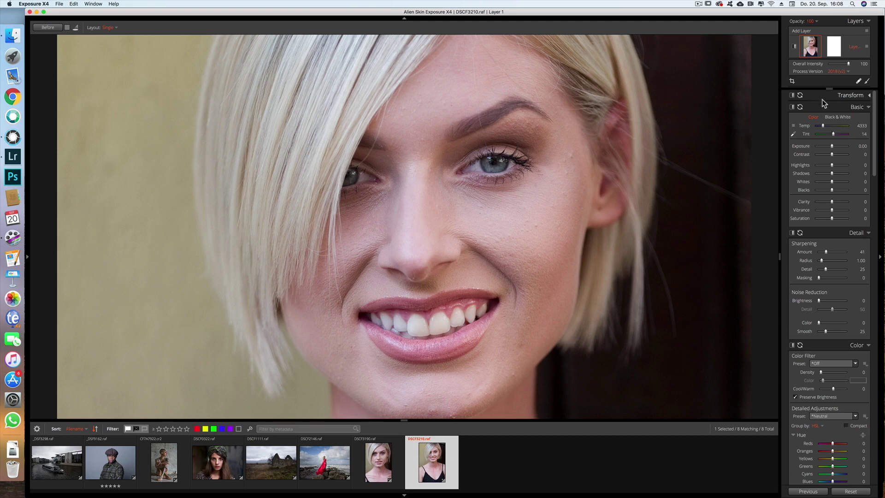
left_click(858, 82)
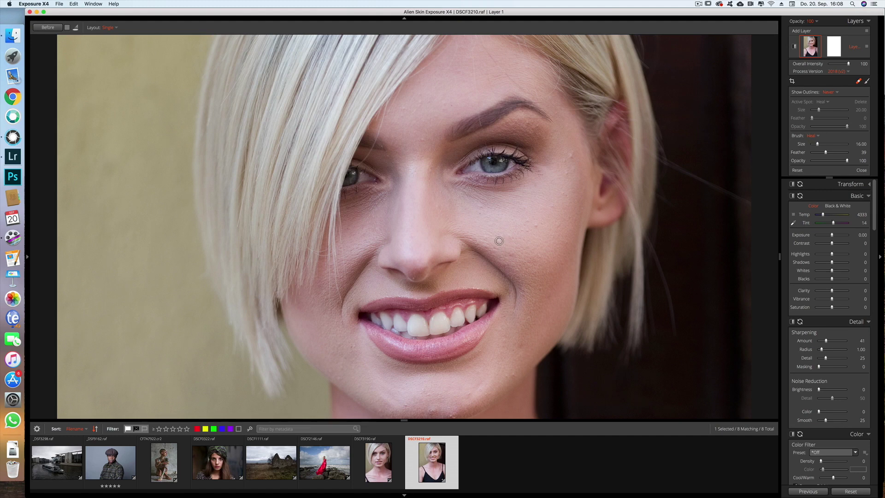
Heal a cheek spot and brush out three blemishes along the lower chin
left_click(537, 227)
left_click_drag(449, 413, 452, 419)
left_click_drag(470, 390, 467, 397)
left_click_drag(432, 412, 433, 411)
Shift the view up and heal six more blemishes across the chin
left_click_drag(459, 396, 467, 332)
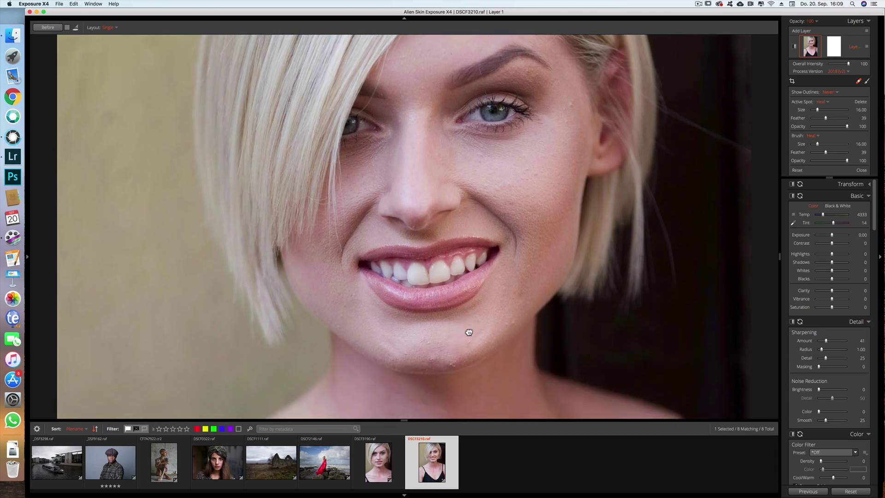
left_click(466, 332)
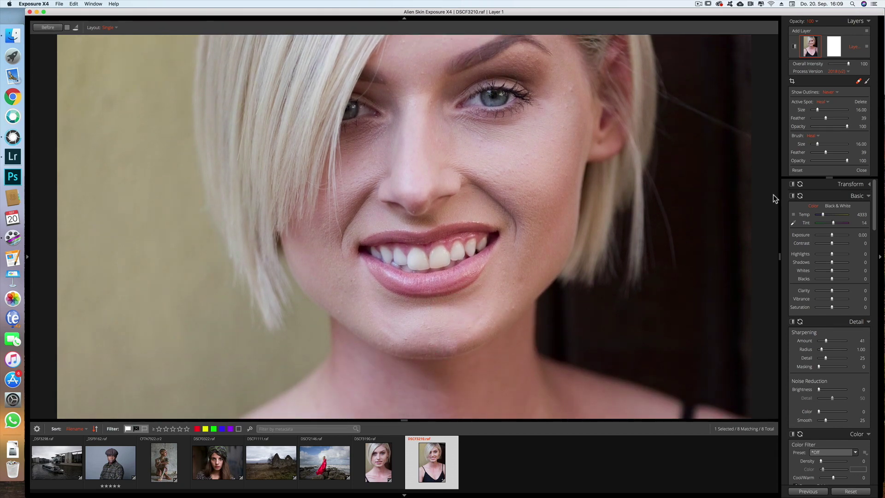
left_click(407, 341)
left_click(428, 328)
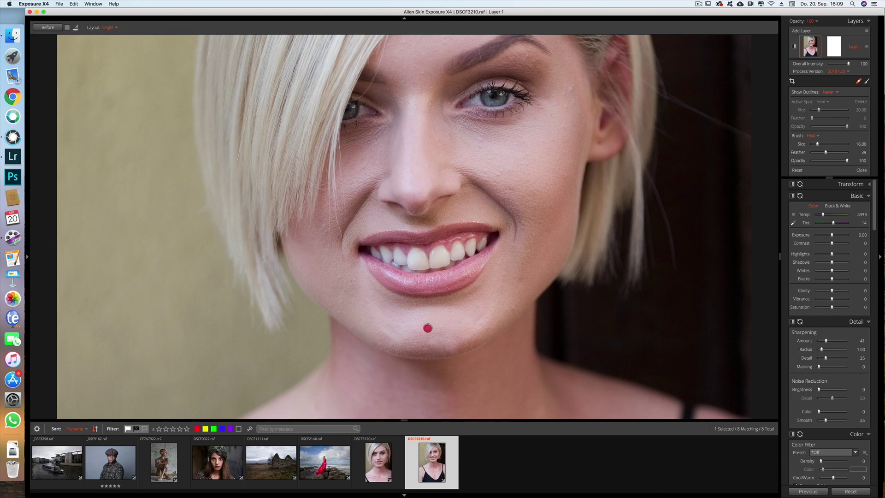
left_click(405, 341)
left_click(509, 307)
left_click(406, 340)
Heal three cheek blemishes, repositioning one heal spot onto its blemish
left_click(568, 105)
mouse_move(567, 107)
left_mouse_down()
mouse_move(563, 86)
mouse_move(570, 91)
left_mouse_up()
left_click(536, 176)
left_click(527, 185)
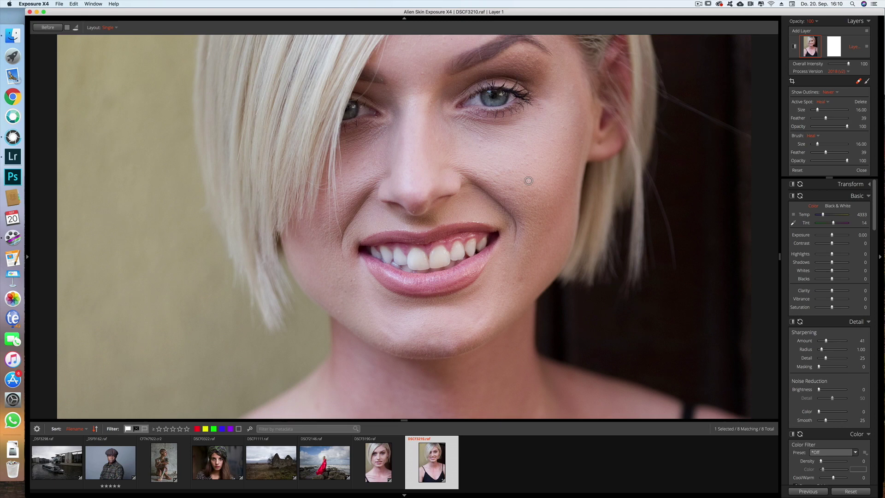
left_click(47, 28)
left_click(47, 28)
left_click(28, 256)
Try and undo Fuji Neopan 1600, then enlarge the Presets panel showing B&W Films
left_click(56, 266)
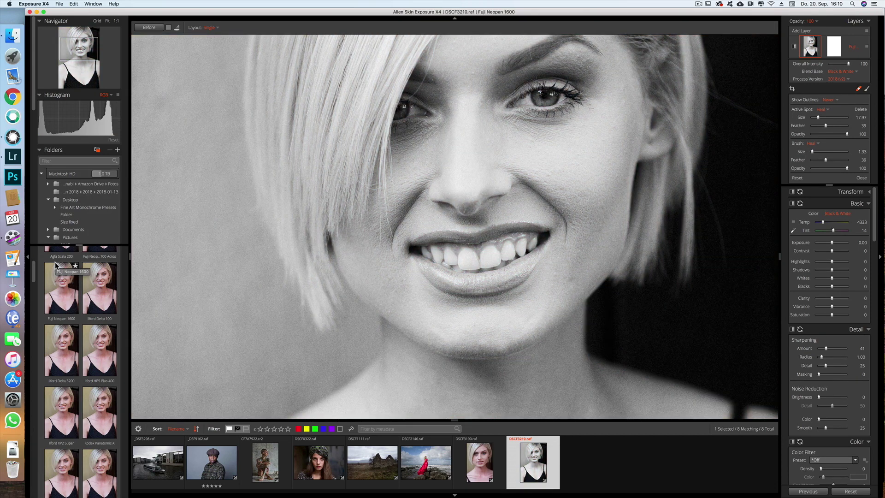
key("super+z")
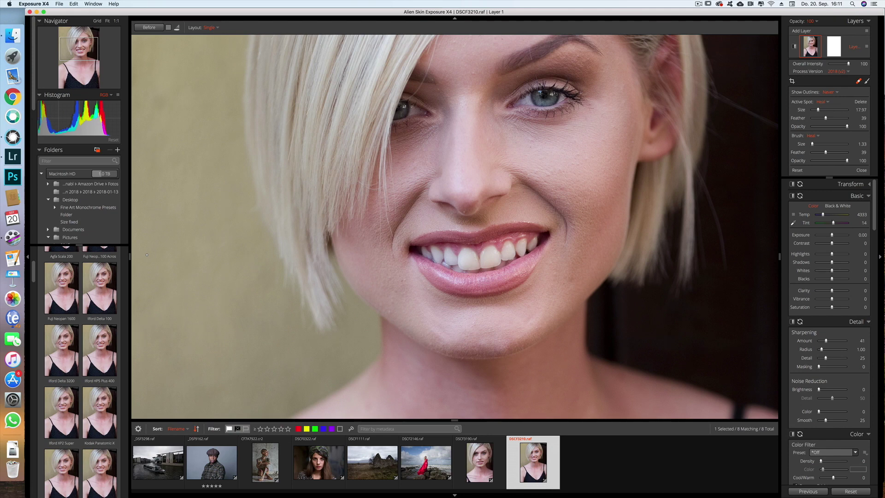
left_click_drag(99, 245, 109, 145)
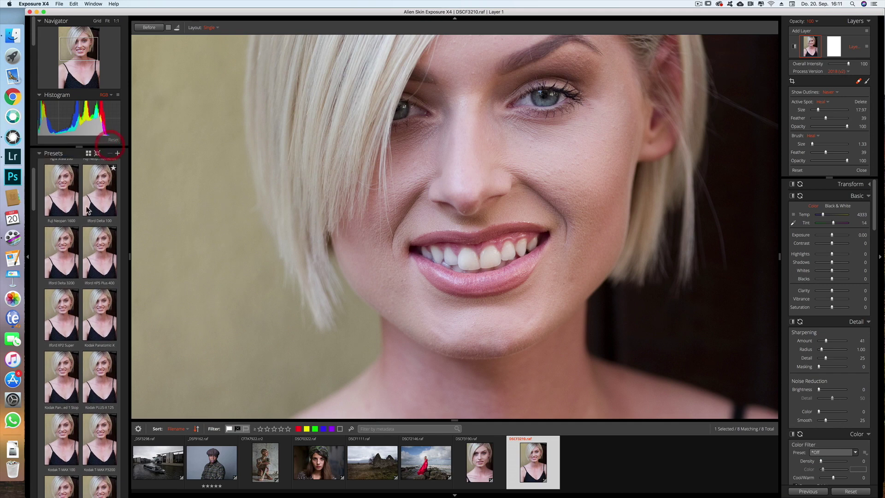
left_click(88, 153)
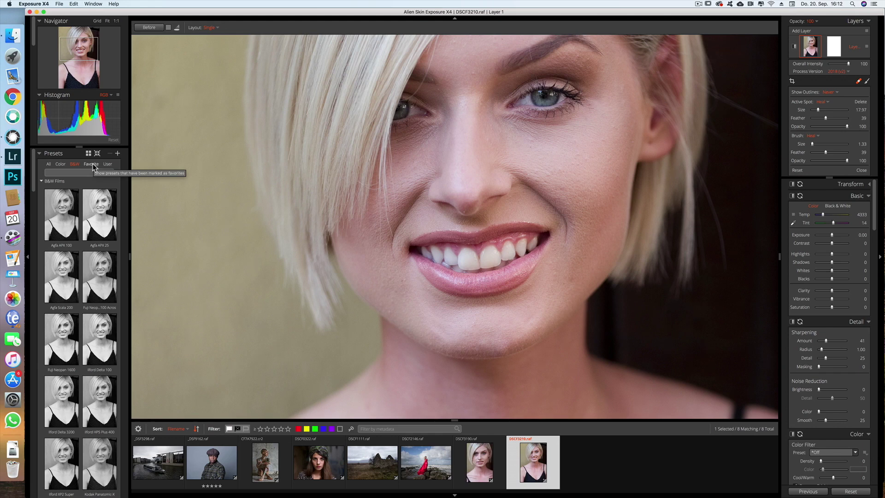
Preview Agfa Scala 200 and Polaroid 55 - Scratched presets, undoing the Polaroid look
left_click(49, 165)
left_click(79, 260)
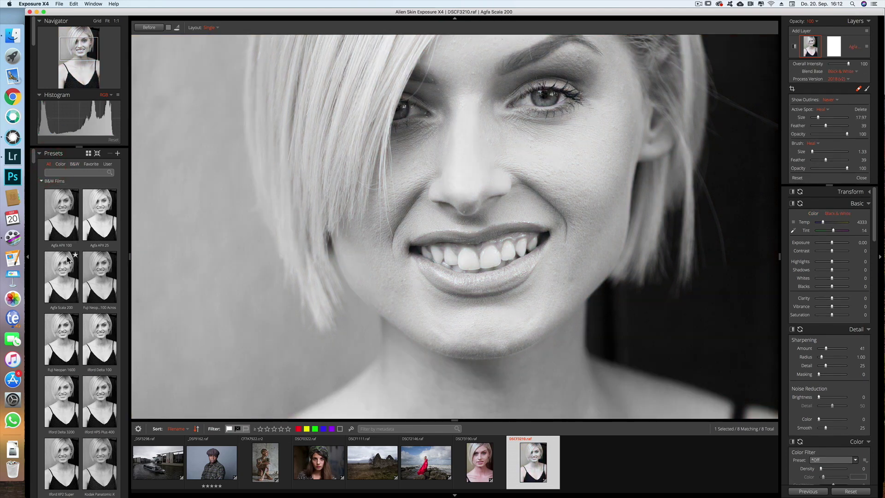
scroll(74, 261, "down", 3)
scroll(73, 260, "down", 5)
scroll(74, 261, "down", 5)
scroll(74, 260, "down", 5)
left_click(72, 260)
scroll(73, 261, "up", 3)
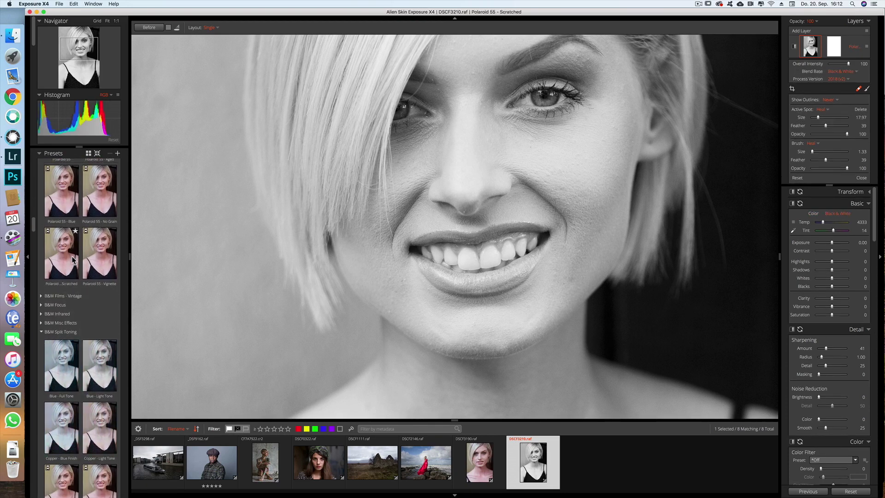
key("super+z")
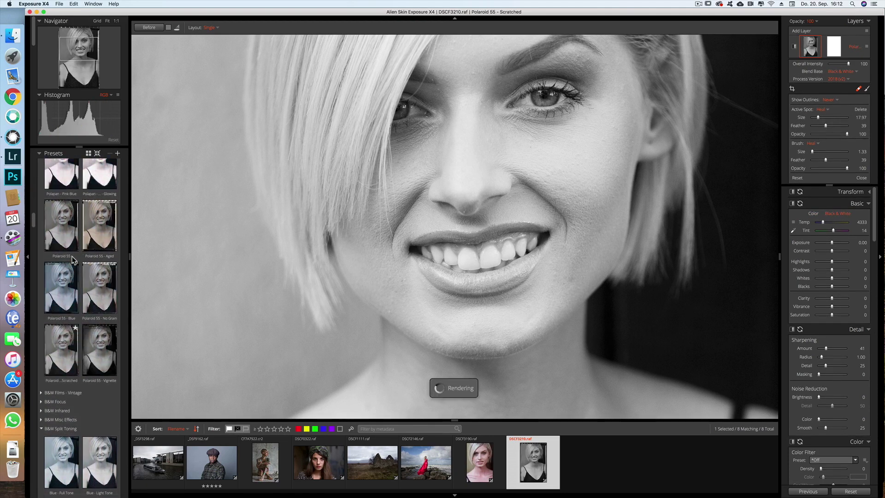
Preview the Polapan - Blue (print border) and Ilford Delta 100 film presets
scroll(71, 264, "up", 3)
scroll(71, 263, "up", 3)
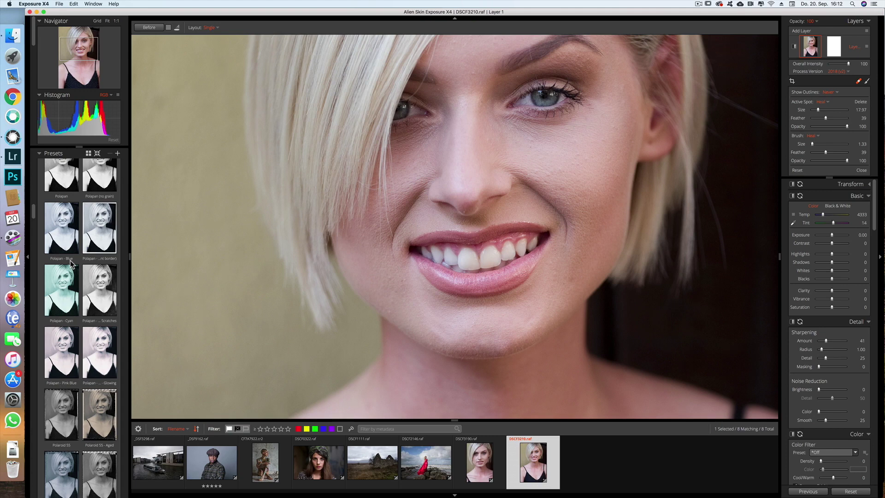
scroll(70, 260, "up", 2)
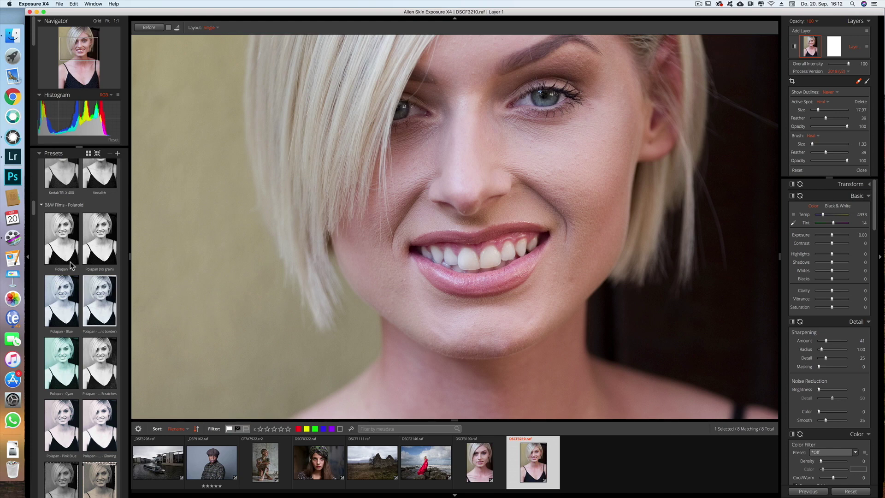
left_click(93, 286)
scroll(93, 286, "up", 3)
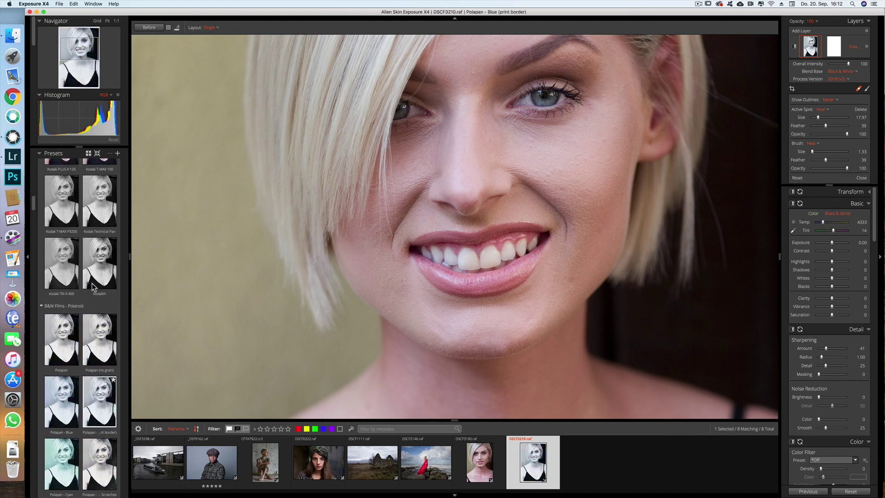
scroll(92, 287, "up", 5)
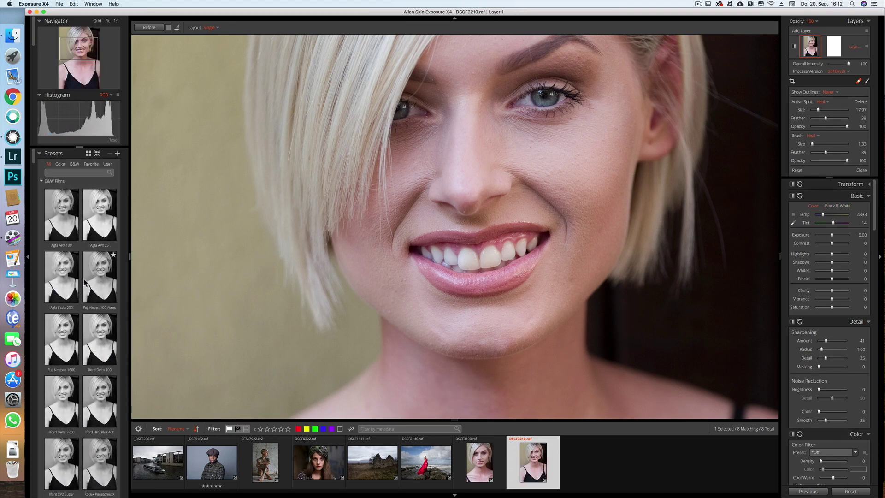
left_click(98, 343)
Apply Ilford HP5 Plus 400, close the spot-heal settings, and fit the photo in view
left_click(100, 400)
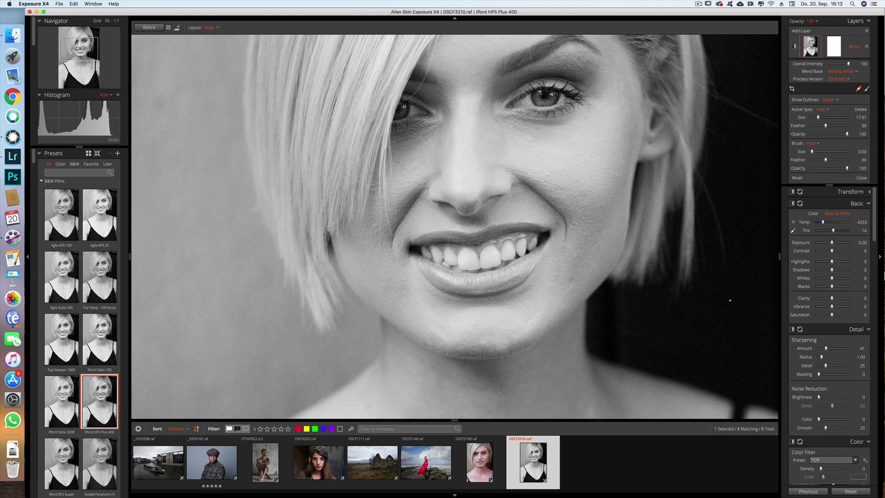
left_click_drag(875, 235, 878, 436)
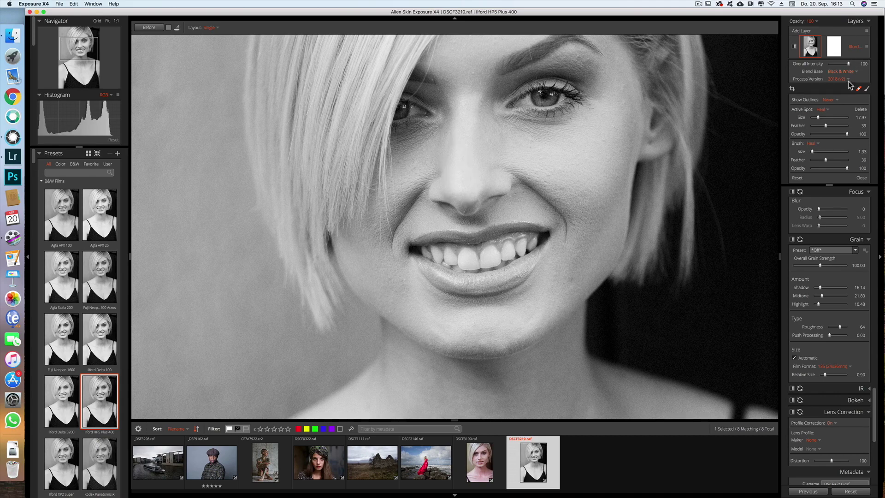
left_click(862, 178)
left_click(635, 182)
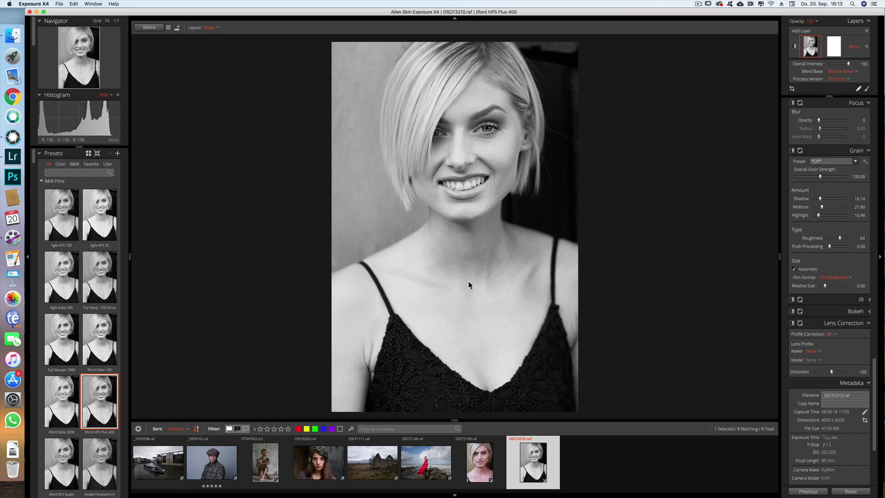
left_click(792, 88)
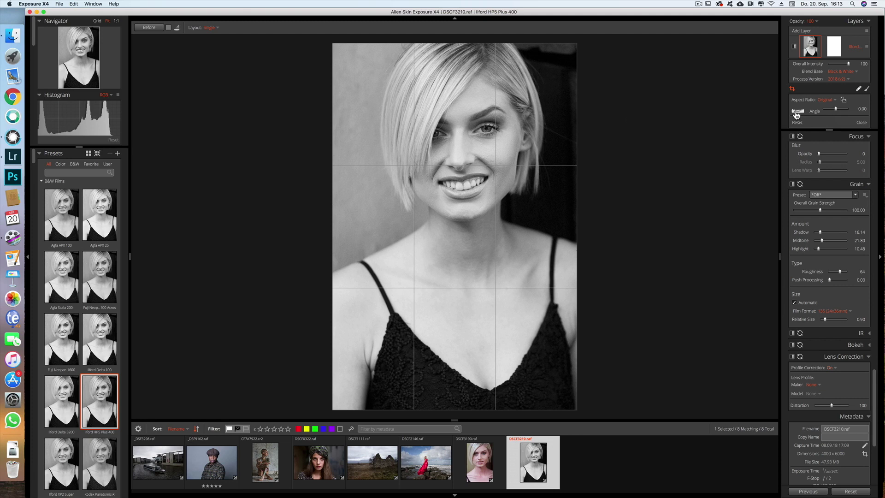
Crop to 4x3, shift, shrink and straighten the frame, then try Agfa APX 25
left_click(825, 100)
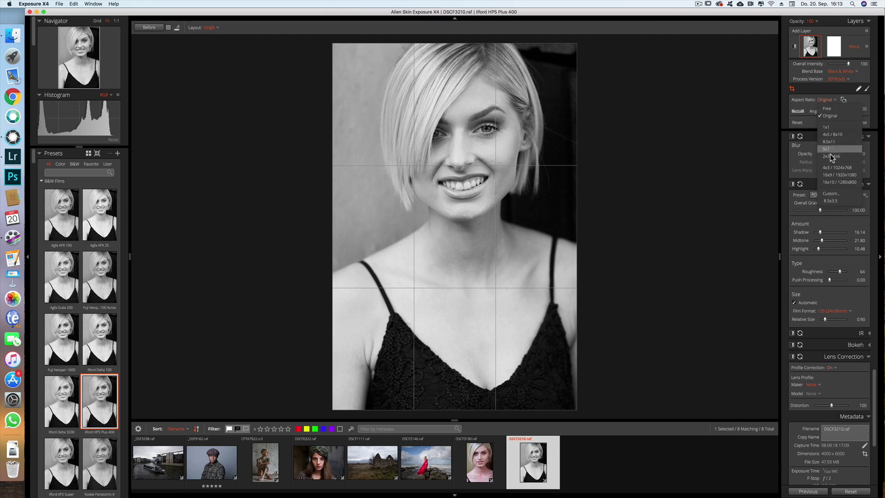
left_click(835, 167)
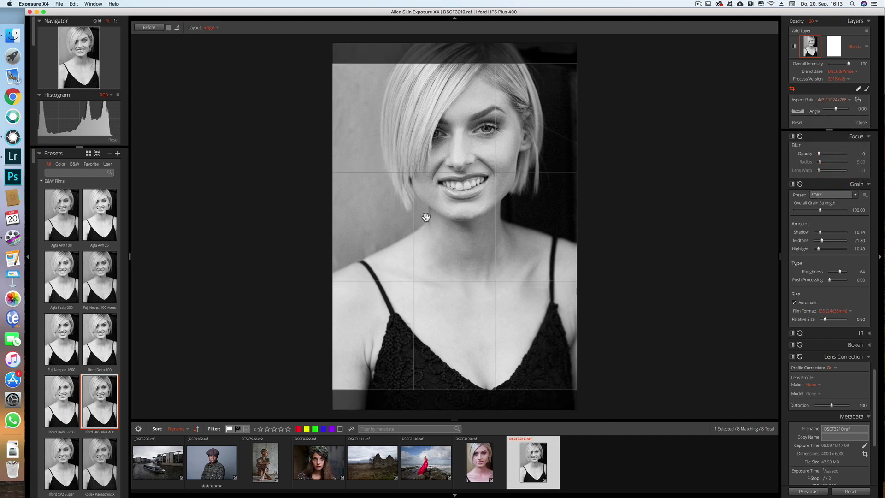
left_click_drag(445, 209, 445, 229)
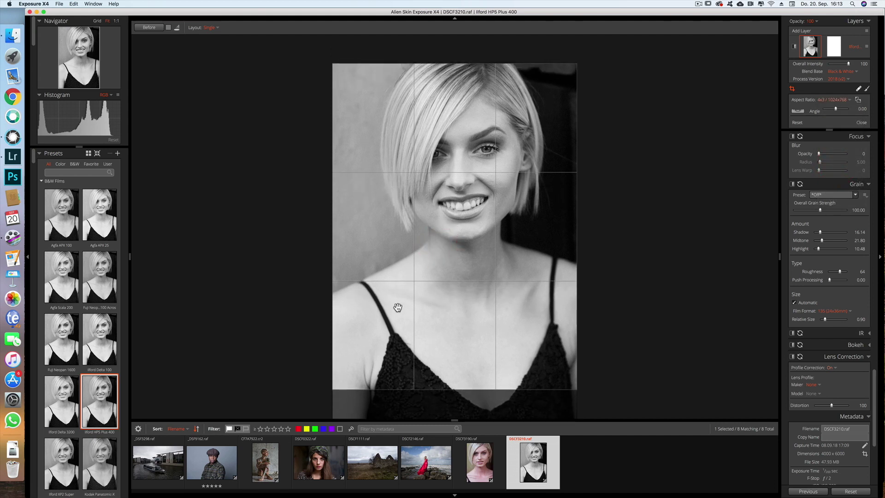
left_click_drag(333, 389, 342, 384)
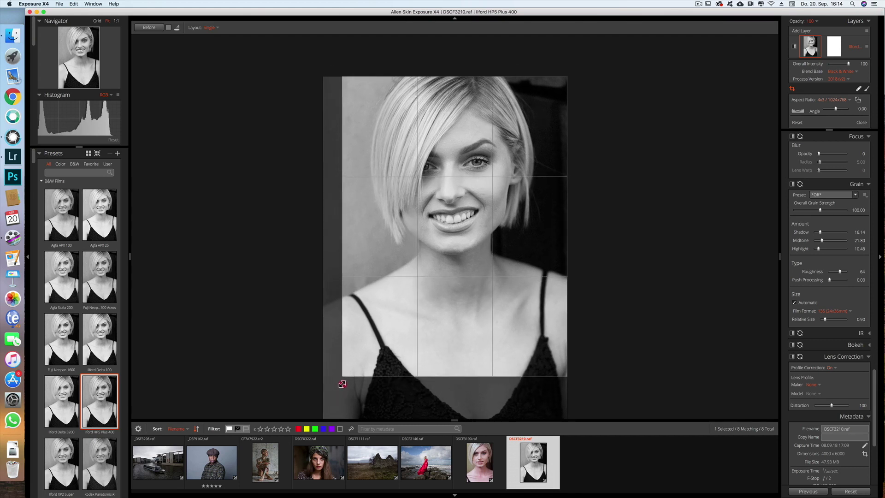
left_click_drag(632, 211, 632, 211)
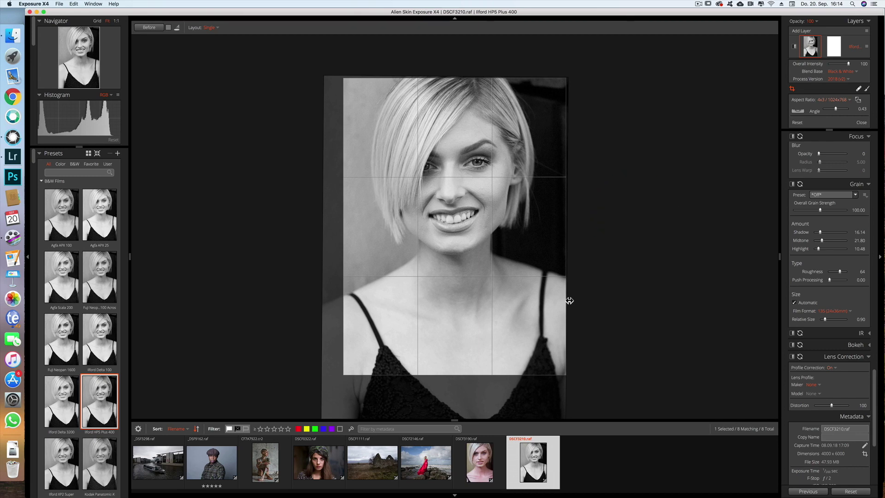
key("Return")
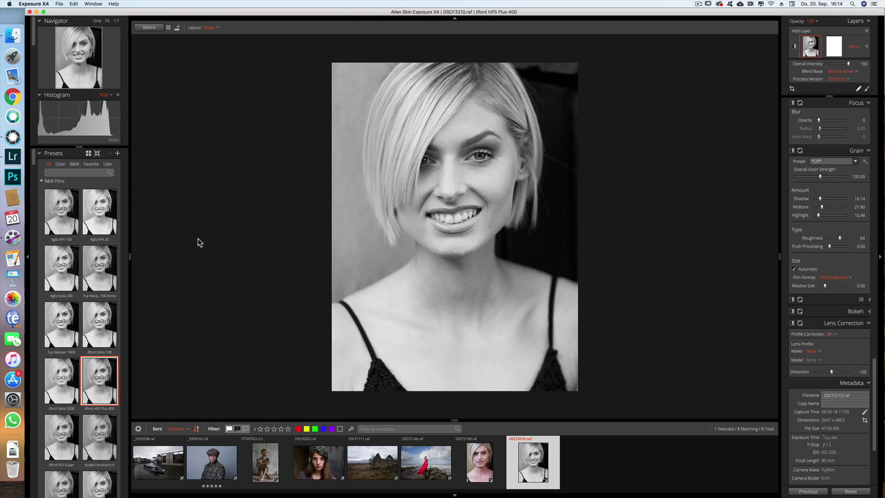
left_click(109, 223)
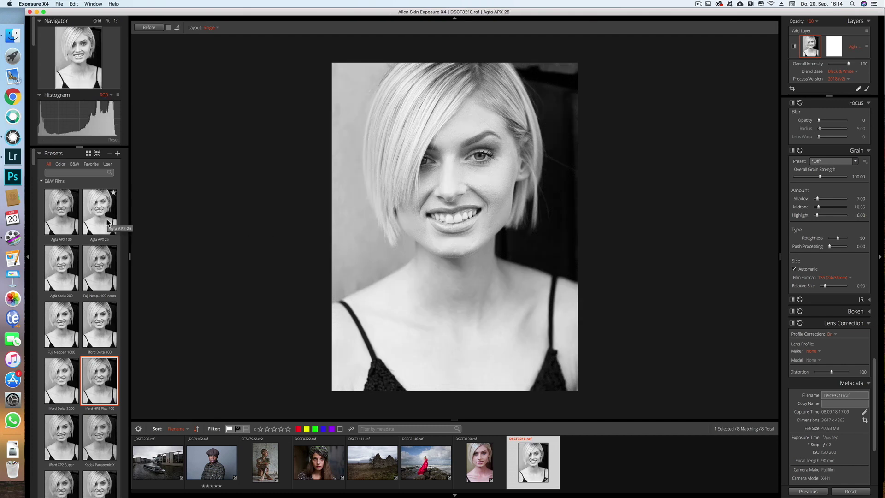
Apply the Fuji Neopan 100 Acros look to the blonde portrait
left_click(100, 267)
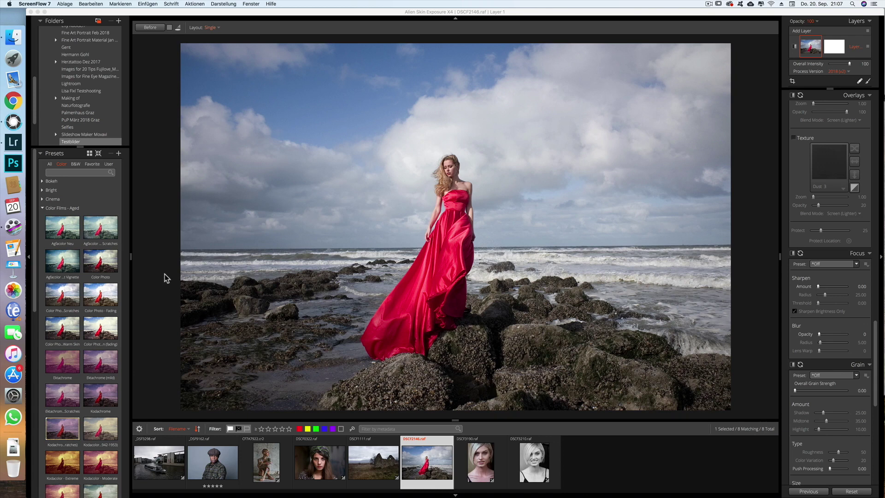
Apply Kodacolor (1942-1953) at intensity 39 and add two empty layers above it
scroll(113, 319, "down", 3)
scroll(113, 319, "down", 2)
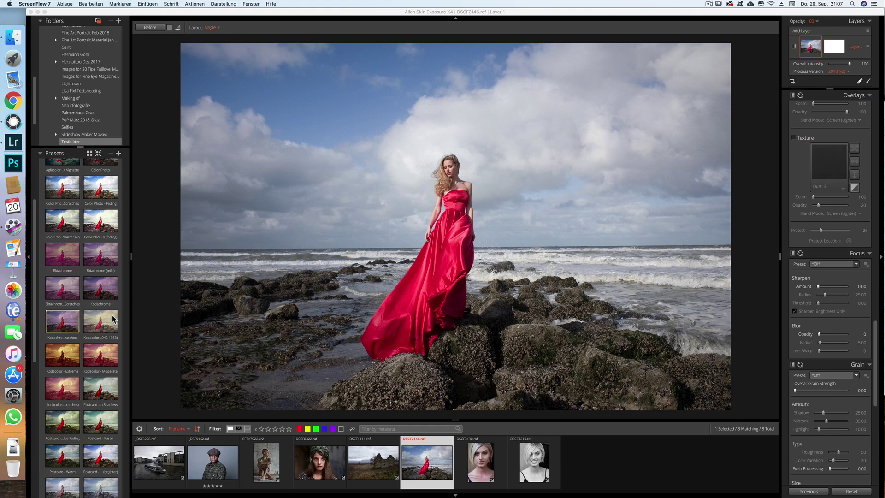
left_click(113, 319)
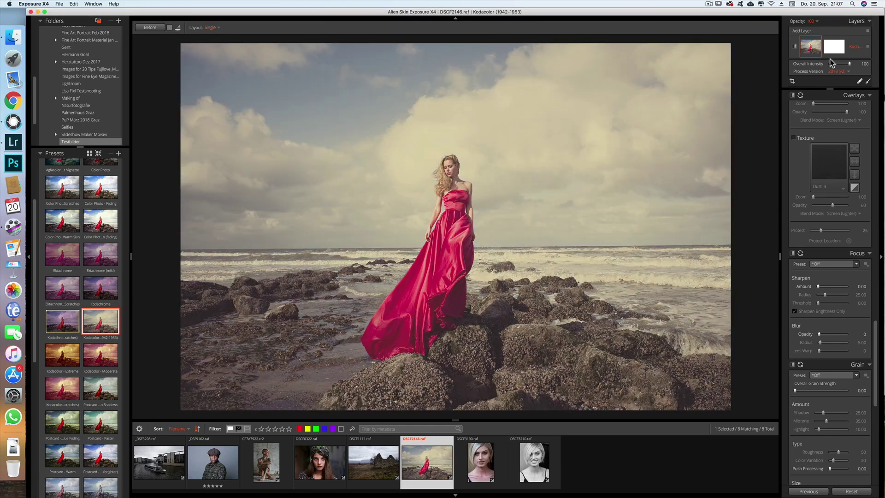
left_click_drag(849, 64, 839, 65)
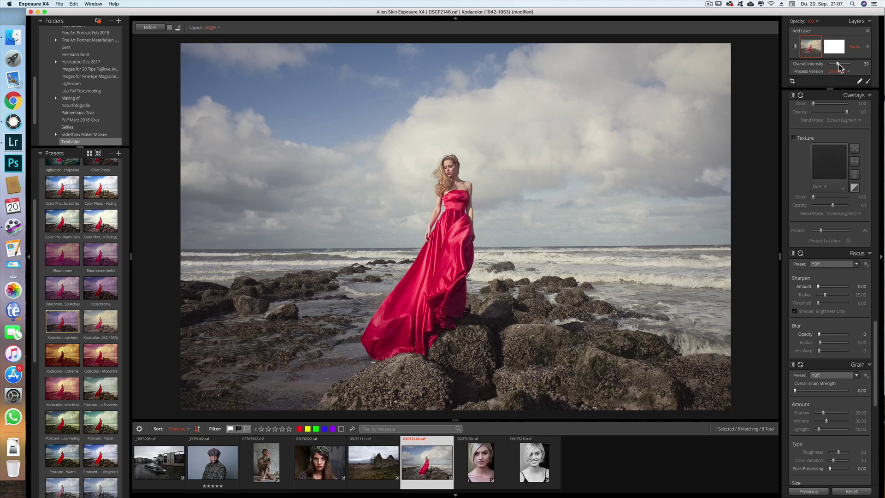
left_click(806, 31)
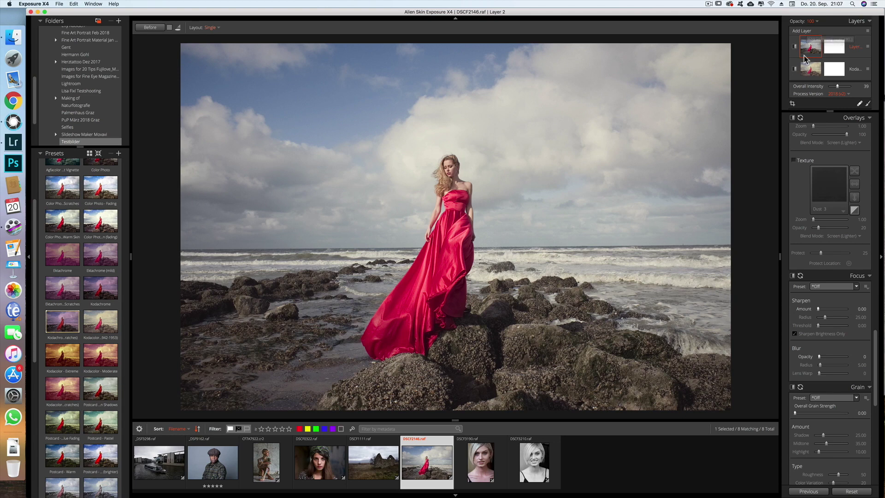
left_click(806, 31)
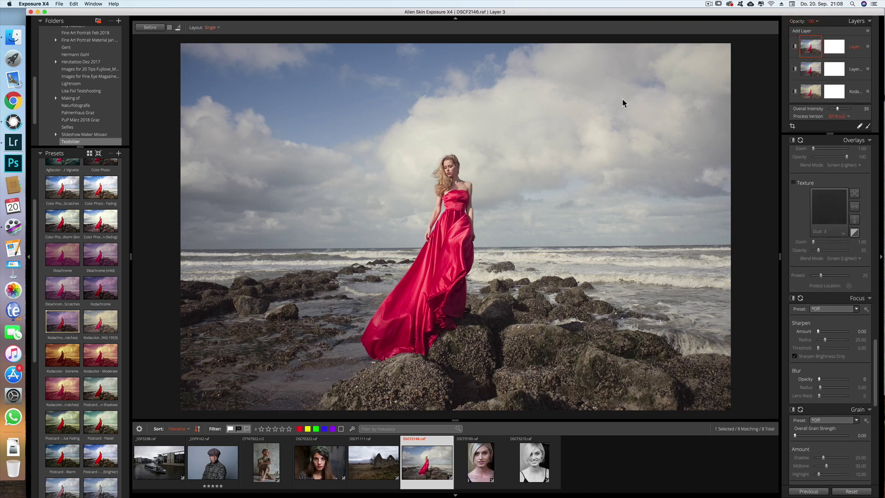
Put Kodacolor - Moderate on the top layer at 56 opacity
left_click(104, 359)
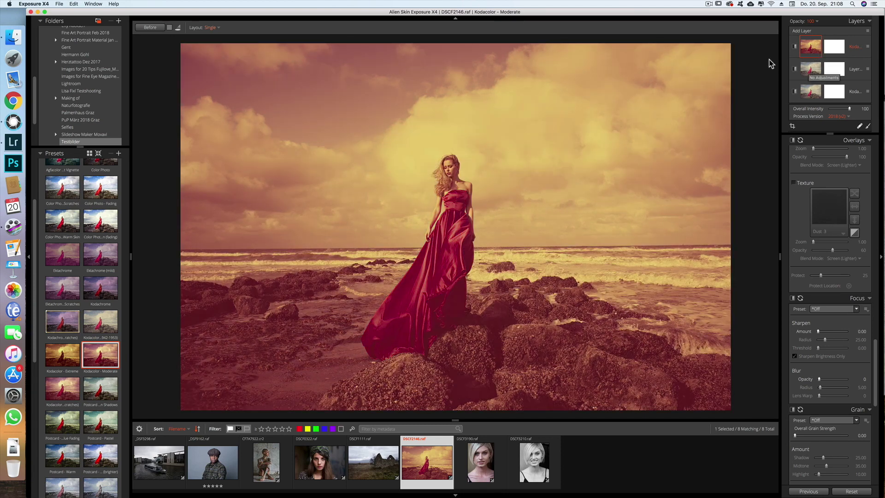
left_click(814, 21)
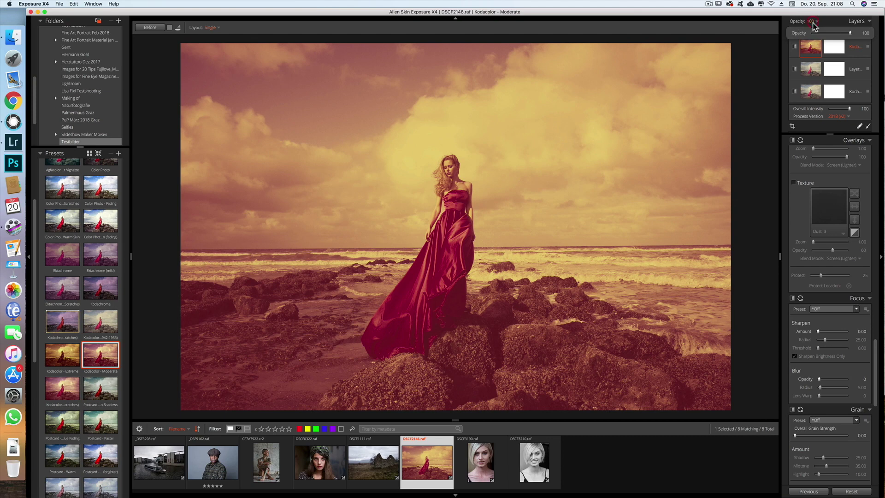
left_click_drag(850, 33, 834, 33)
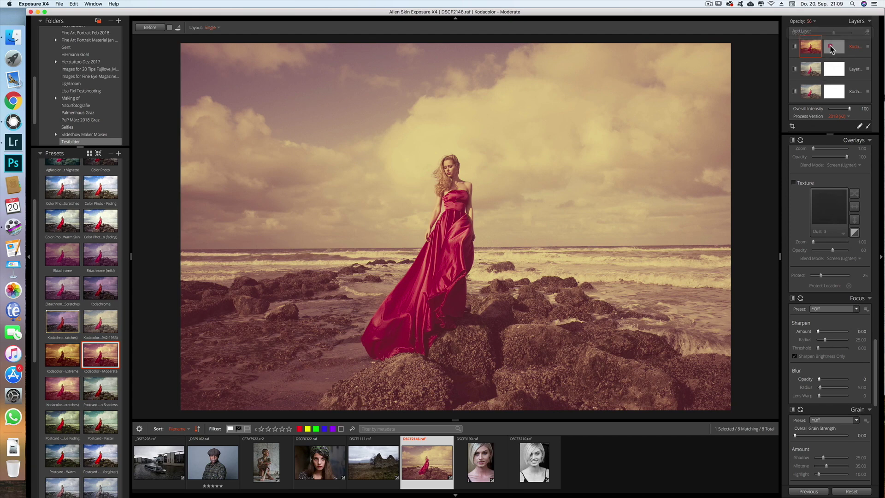
Undo the extra layer changes and apply the Color Photo look to the image layer
left_click(834, 50)
key("super+z")
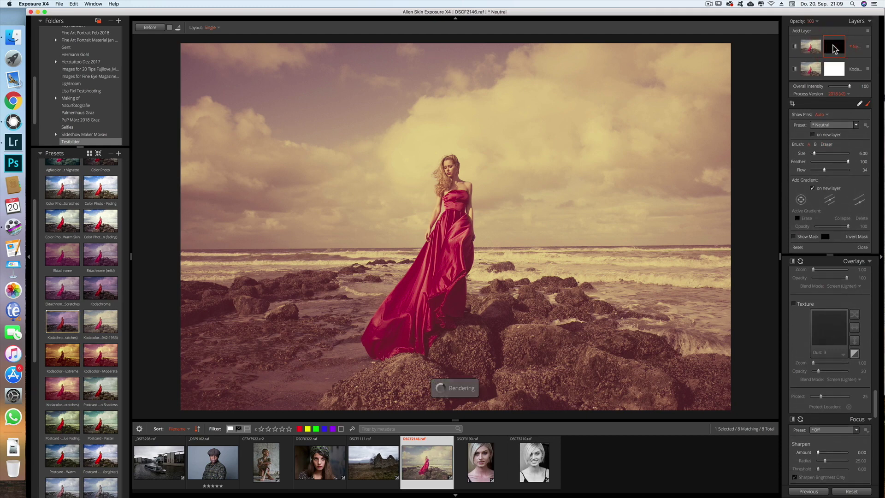
key("super+z")
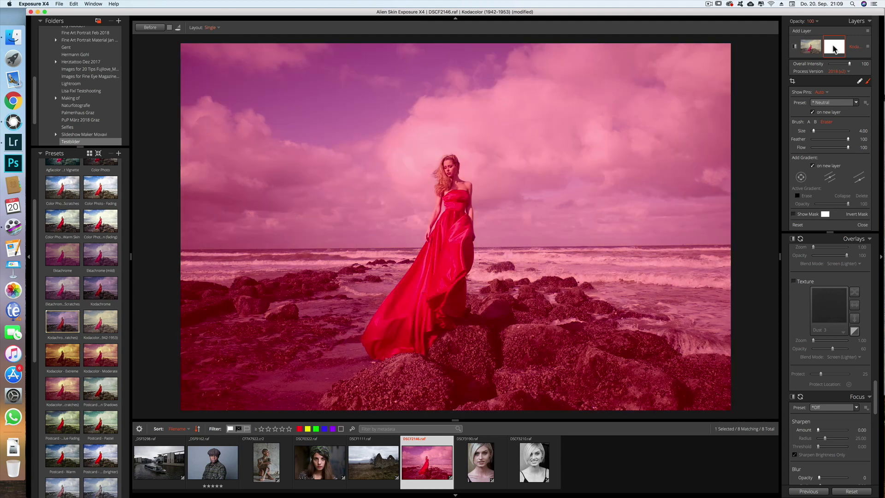
left_click(810, 46)
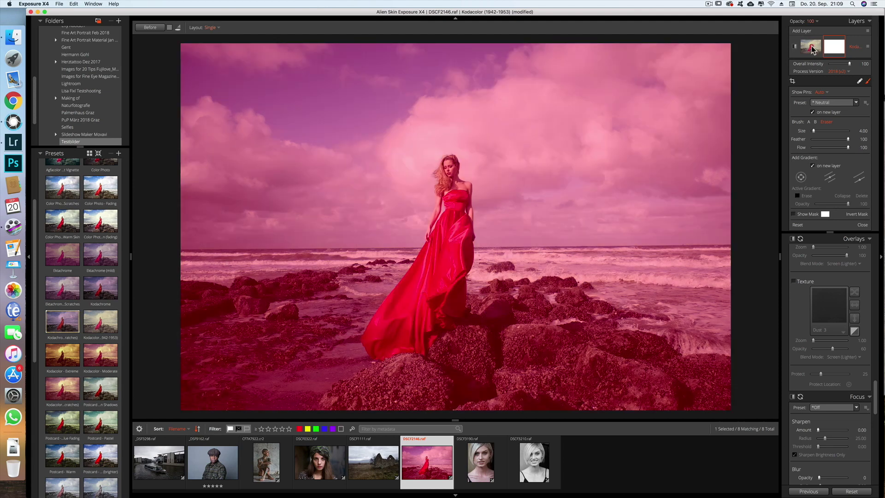
scroll(101, 217, "up", 3)
left_click(102, 216)
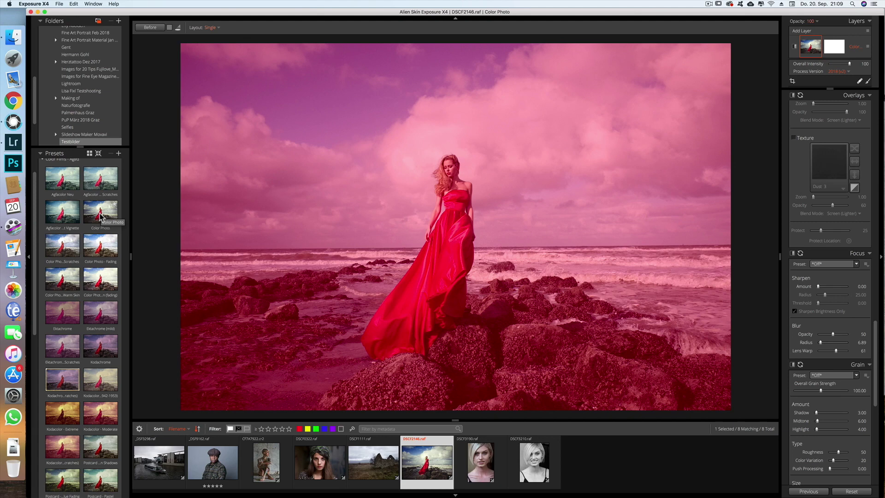
Filter the Presets panel to B&W and expand the B&W Films group
scroll(101, 217, "up", 3)
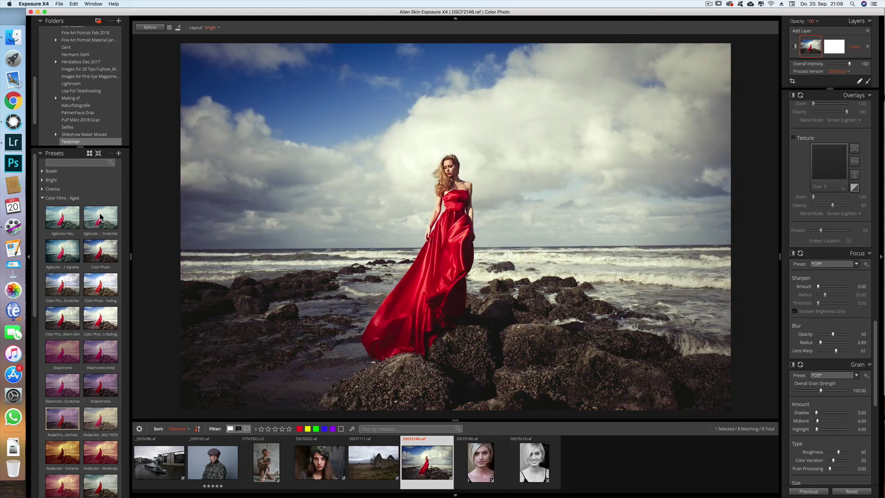
scroll(91, 168, "up", 1)
left_click(78, 164)
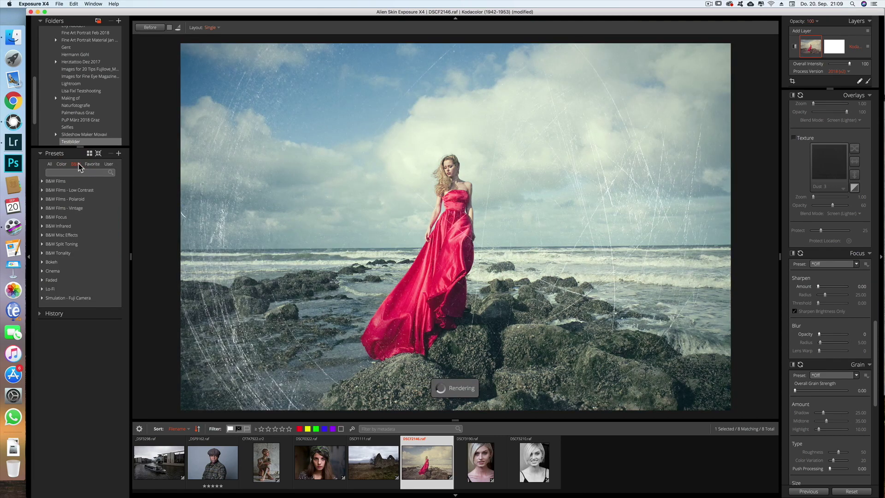
left_click(41, 182)
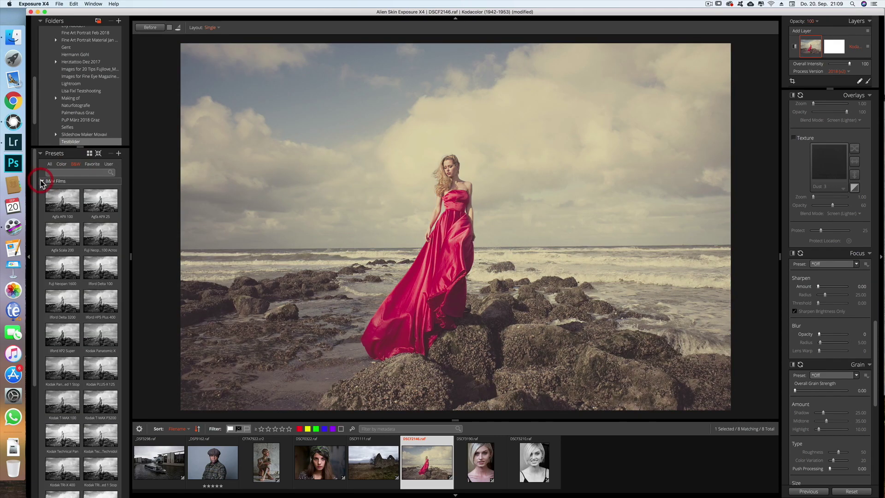
Apply Ilford HP5 Plus 400 and set Overall Grain Strength to 0
left_click(106, 308)
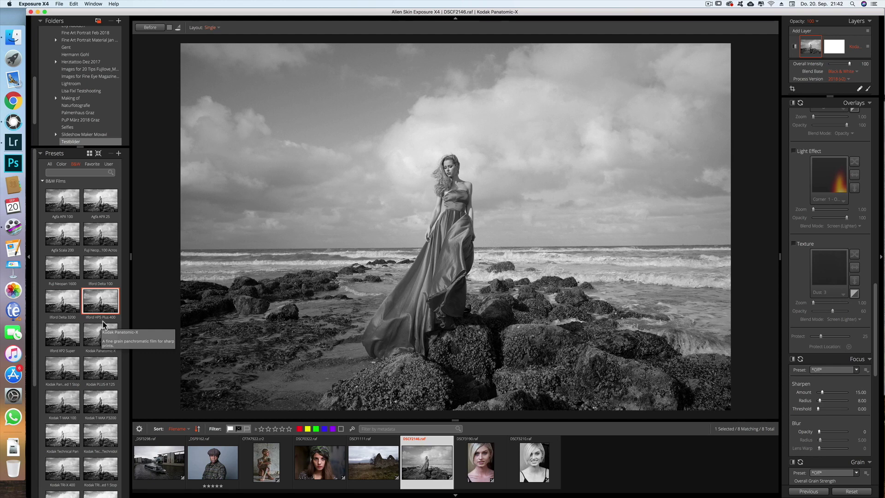
left_click(104, 307)
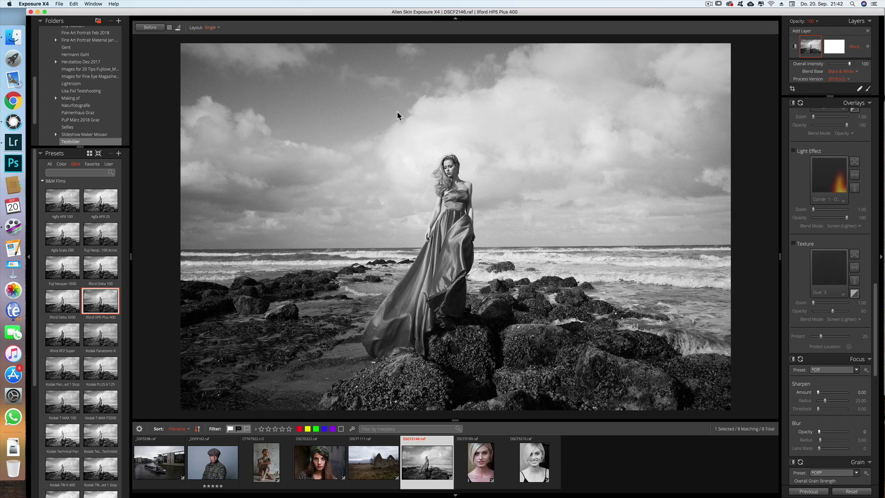
scroll(832, 340, "down", 3)
scroll(832, 343, "down", 5)
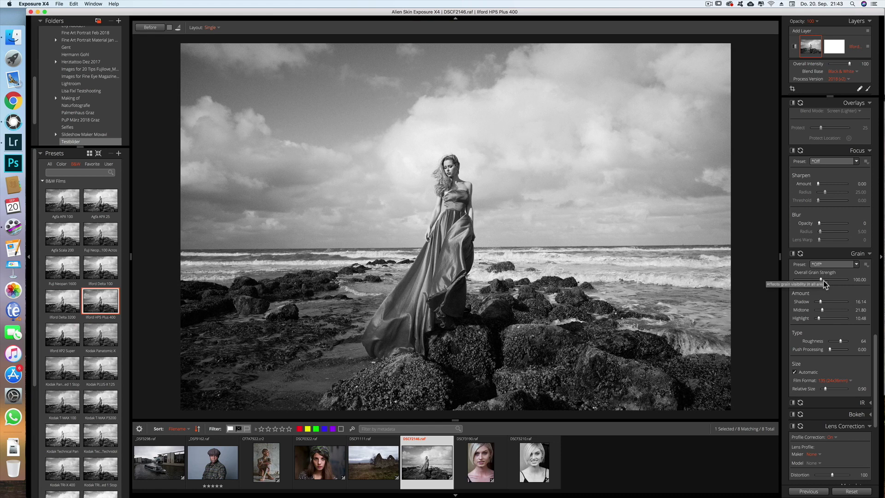
left_click_drag(820, 279, 793, 280)
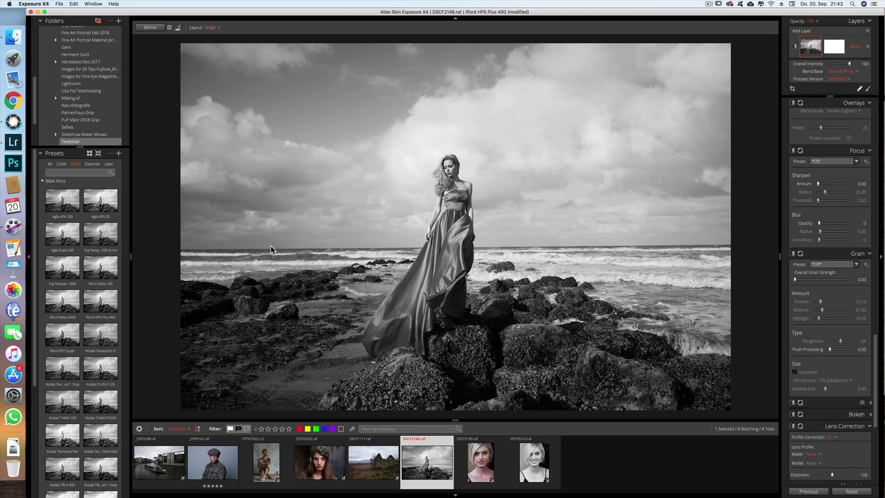
Straighten the horizon with a 0.54 crop rotation and apply it
scroll(822, 133, "up", 3)
scroll(823, 134, "up", 3)
scroll(823, 134, "up", 5)
scroll(823, 134, "up", 5)
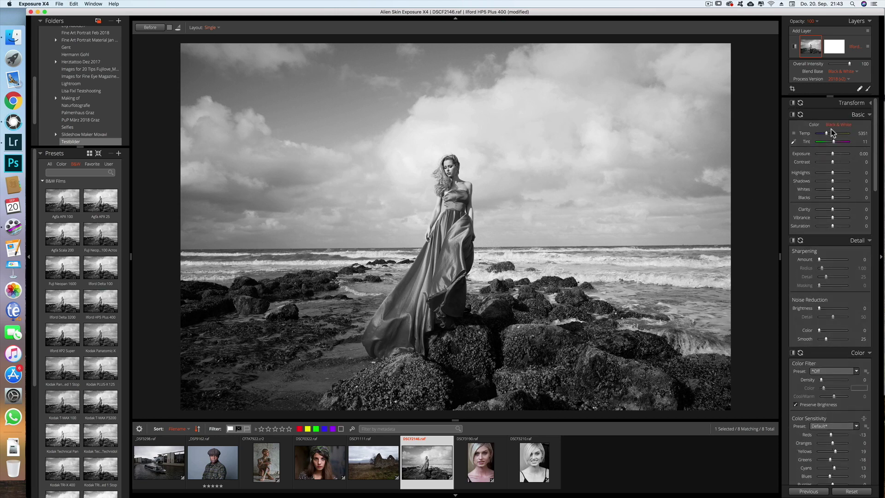
left_click(792, 88)
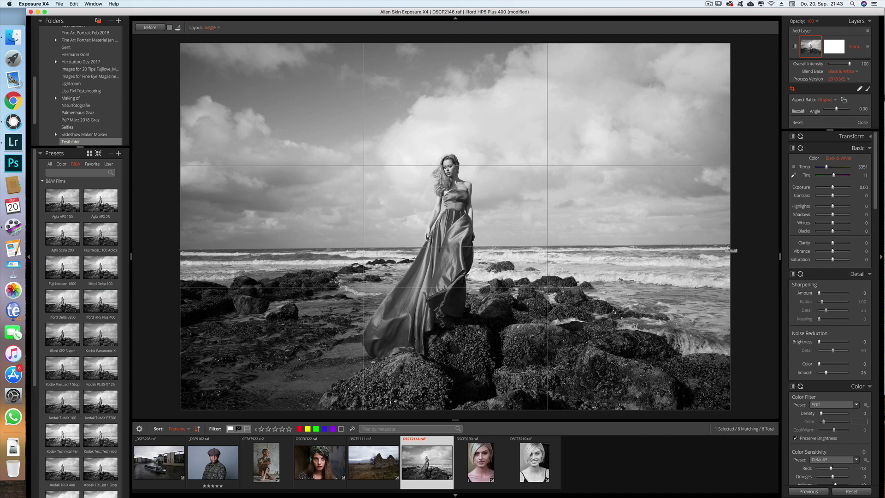
left_click_drag(732, 250, 725, 244)
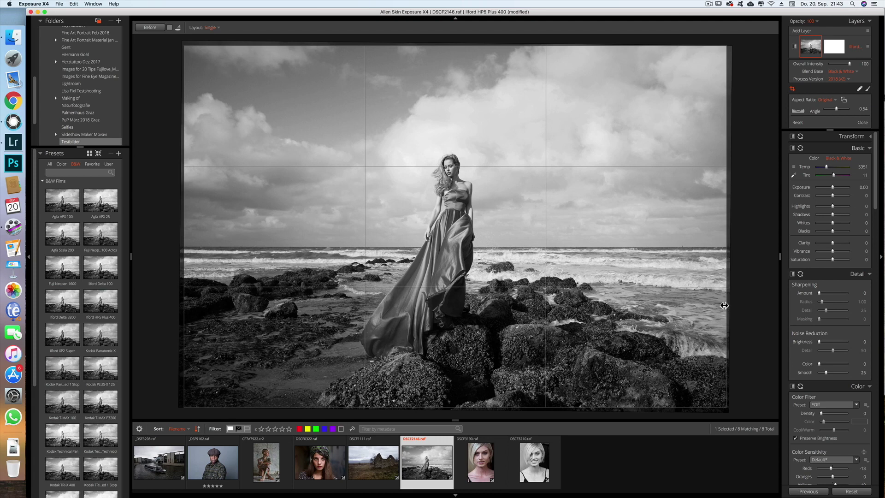
key("Return")
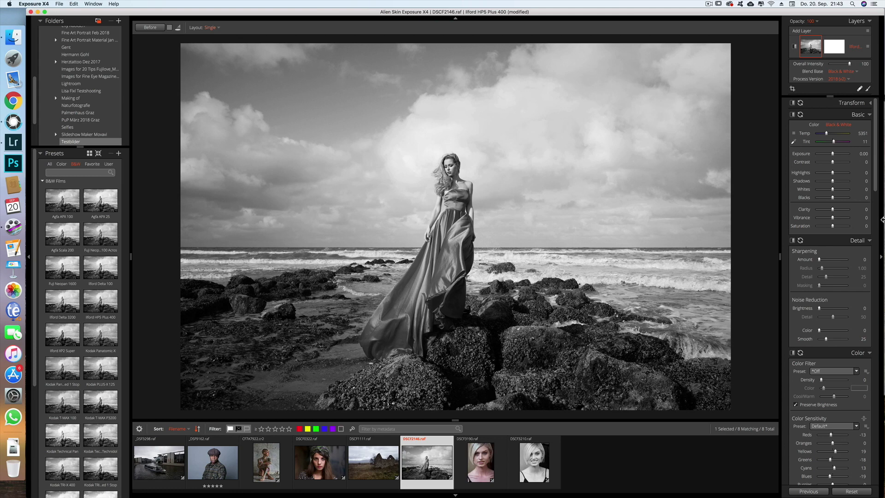
Lower the Blues color sensitivity to about -71 to darken the sky
scroll(837, 256, "down", 2)
scroll(837, 256, "down", 2)
scroll(837, 256, "down", 2)
scroll(837, 256, "down", 2)
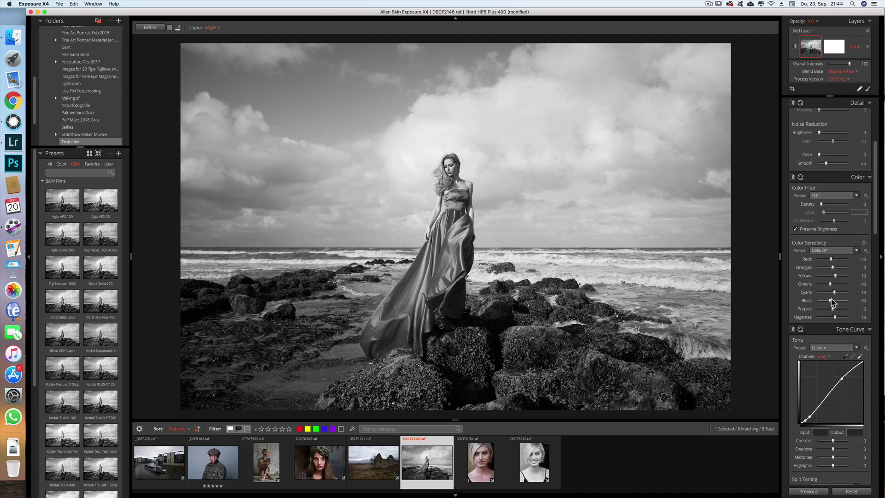
left_click_drag(829, 301, 824, 302)
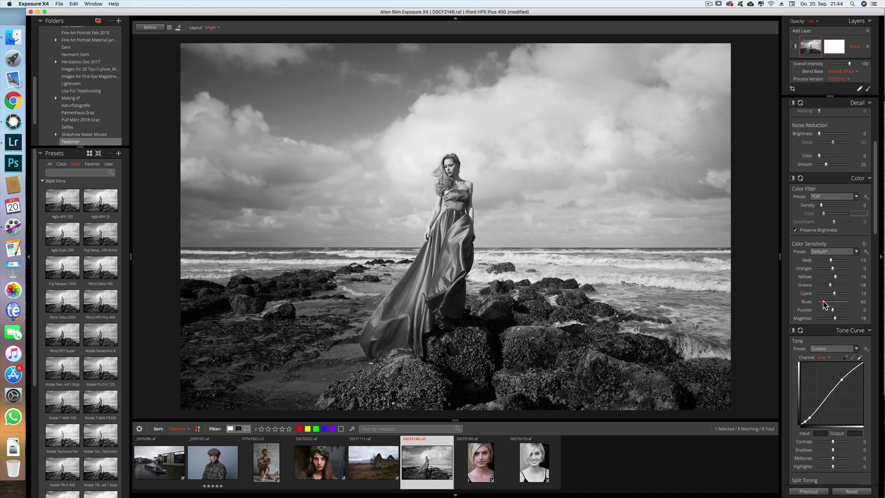
left_click_drag(823, 301, 823, 302)
Raise sharpening Amount to 34 and nudge Clarity to 2
scroll(847, 222, "up", 5)
scroll(847, 223, "up", 2)
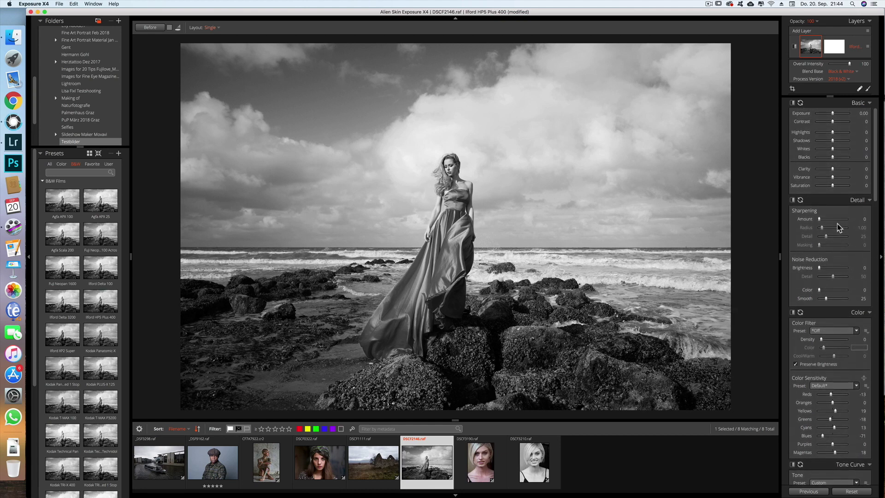
scroll(820, 219, "up", 2)
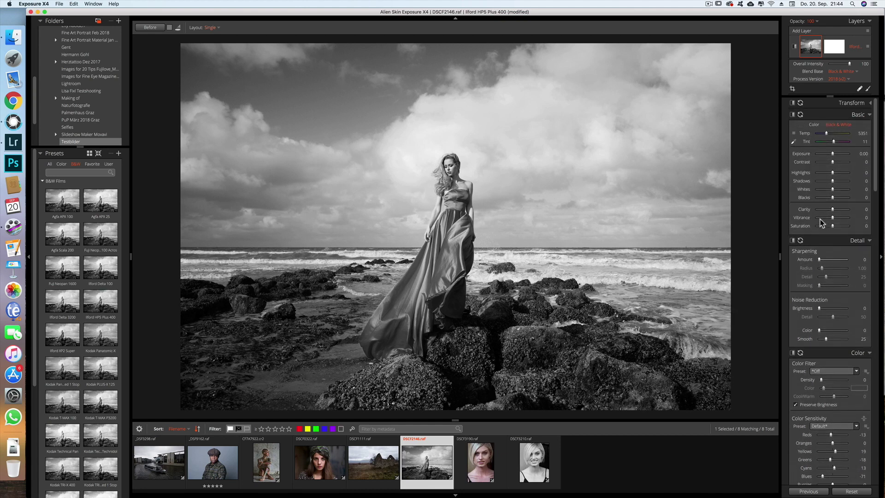
left_click_drag(819, 259, 823, 258)
left_click_drag(825, 259, 824, 258)
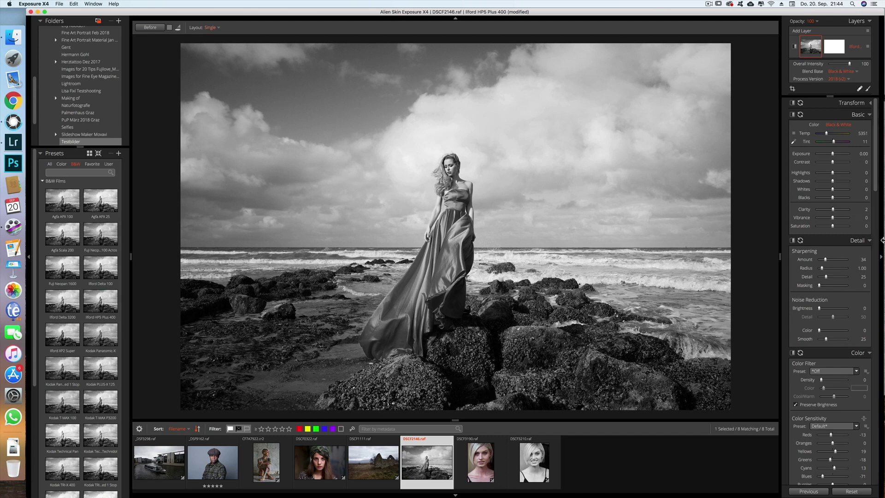
scroll(852, 277, "down", 5)
Enable the Light Effect overlay in the Overlays panel
scroll(852, 281, "down", 5)
scroll(852, 281, "down", 5)
scroll(853, 291, "down", 5)
mouse_move(828, 314)
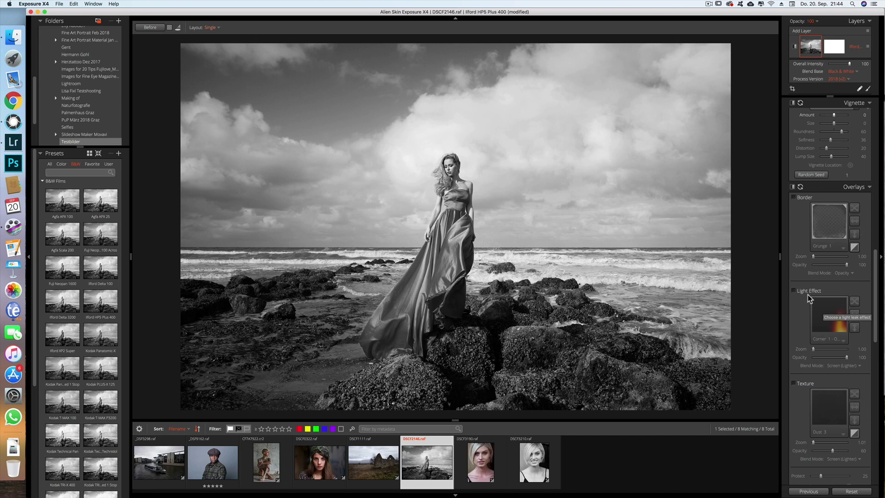
left_click(795, 290)
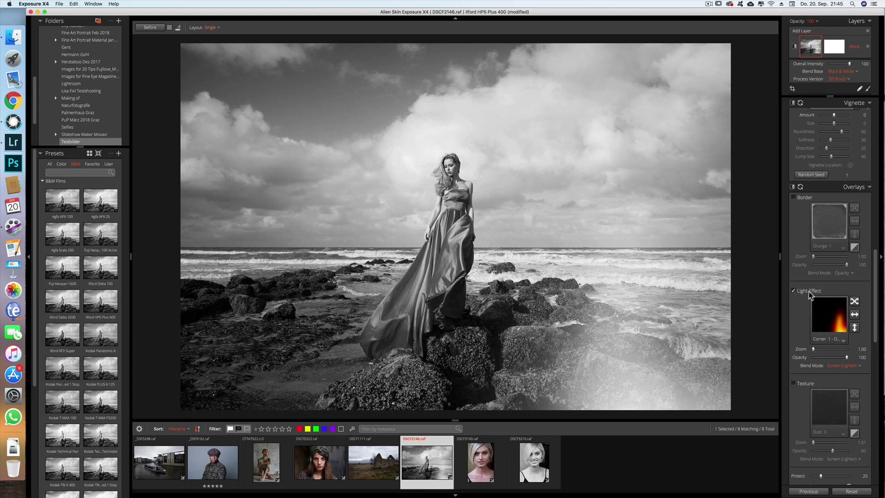
Try a Sun Flare light effect and move its glow into the upper-left sky
left_click(837, 302)
left_click(768, 134)
left_click(719, 107)
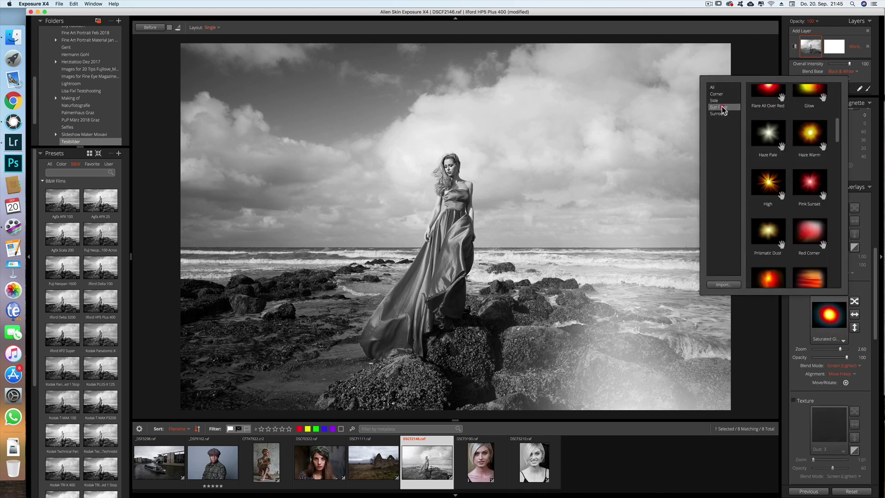
left_click(768, 134)
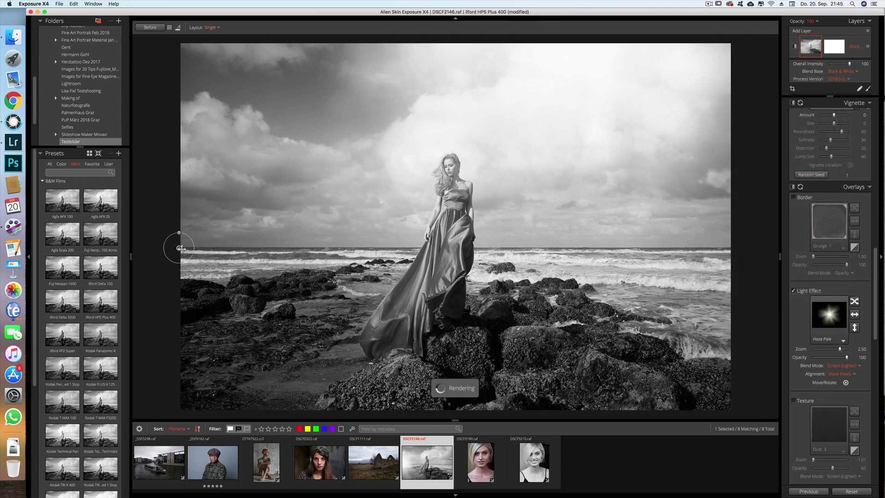
left_click_drag(179, 248, 324, 116)
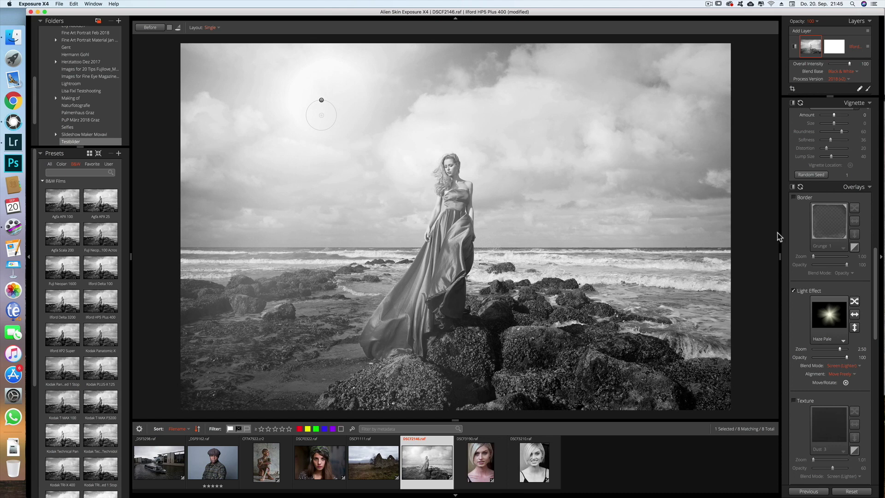
Switch to the Center Light Source sun flare, positioned in the upper-left sky
left_click(828, 315)
left_click(794, 190)
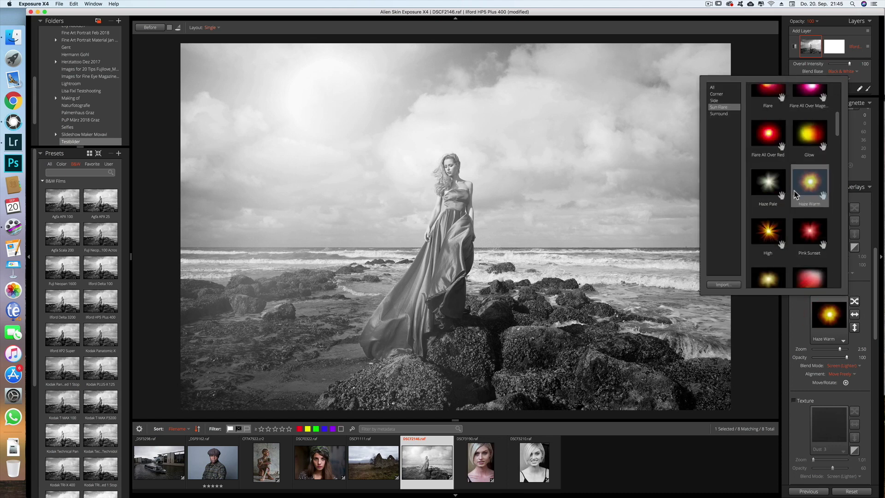
left_click(769, 152)
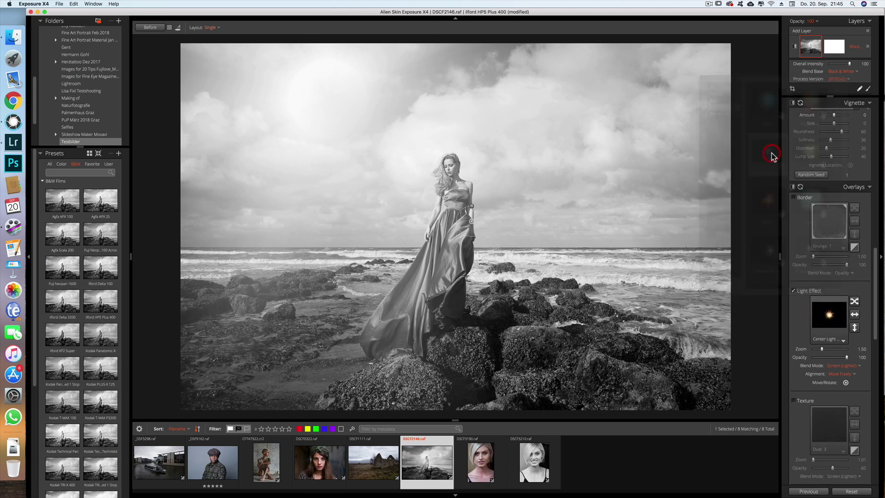
left_click(491, 238)
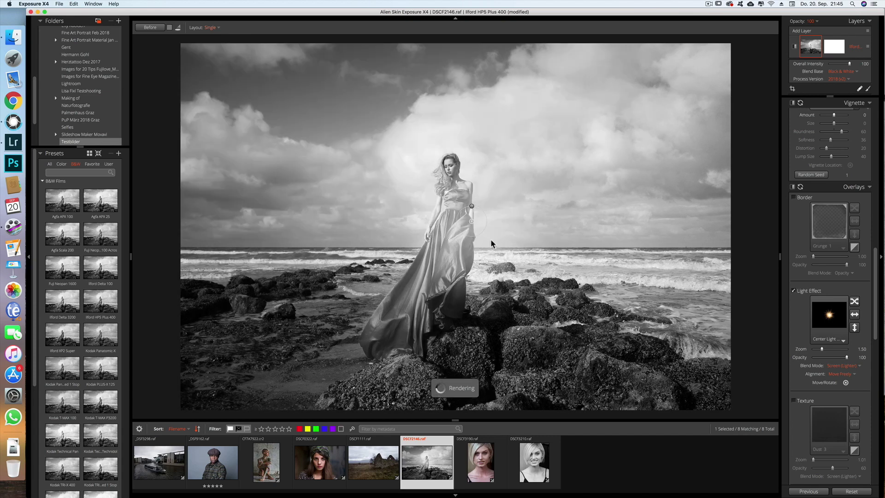
left_click_drag(482, 222, 320, 115)
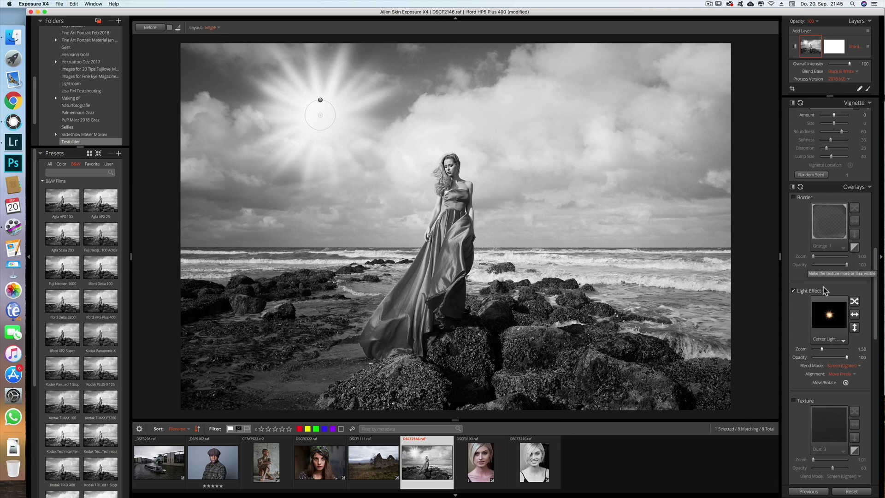
Preview the Cyan, Red Corner and Sun Streaks light effects on the beach photo
left_click(843, 319)
left_click(808, 202)
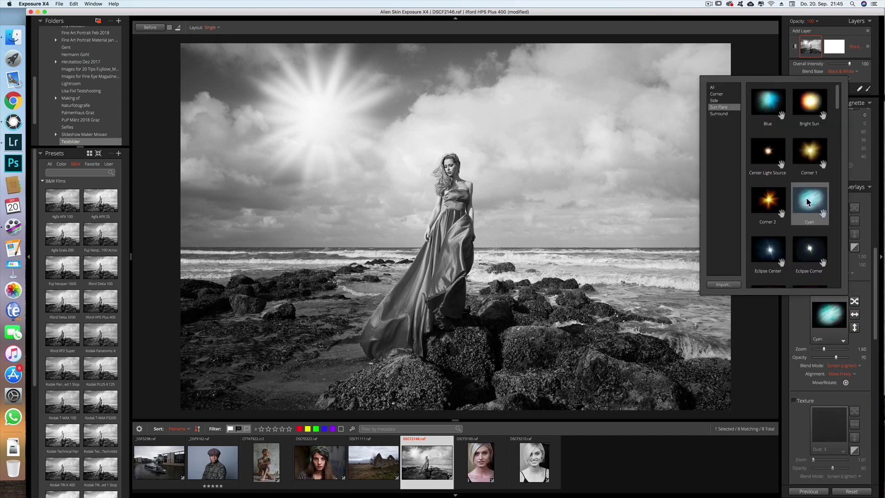
scroll(804, 200, "down", 5)
left_click(804, 200)
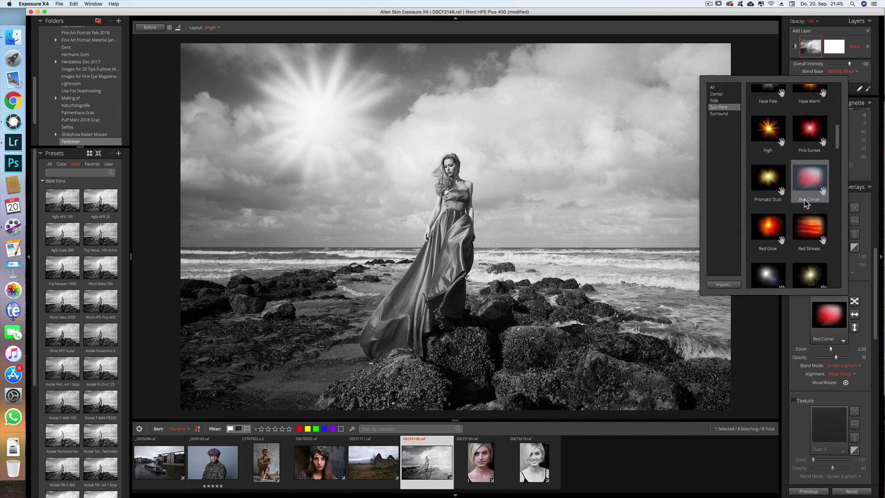
scroll(803, 200, "down", 4)
left_click(804, 200)
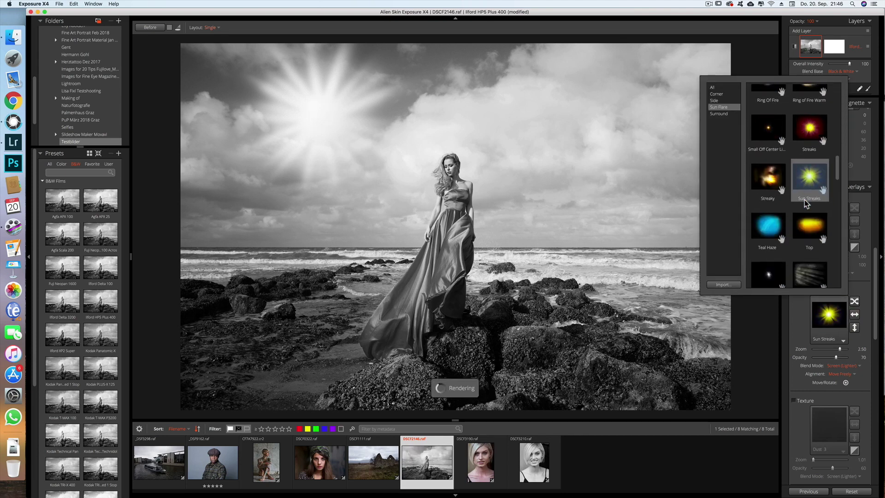
scroll(804, 200, "up", 4)
left_click(805, 203)
scroll(805, 203, "up", 4)
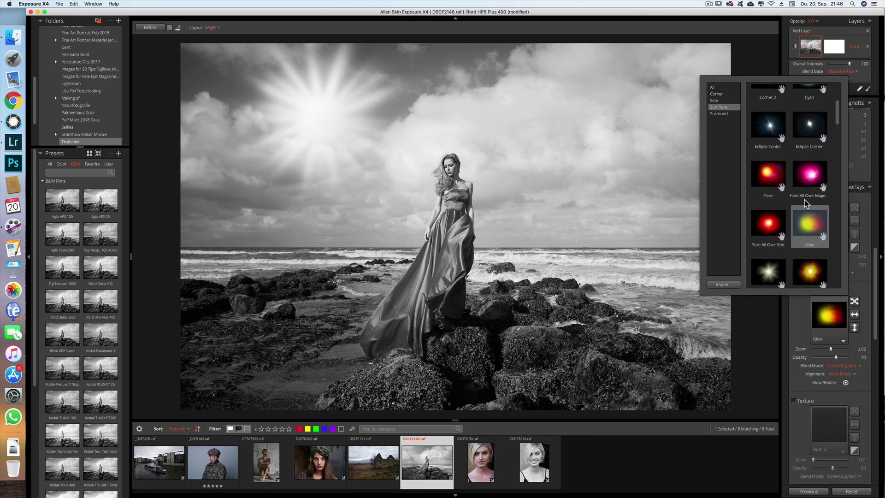
left_click(806, 203)
Try Eclipse Center, Eclipse Corner, Cyan and Pink Sunset, then apply the High light effect
left_click(809, 253)
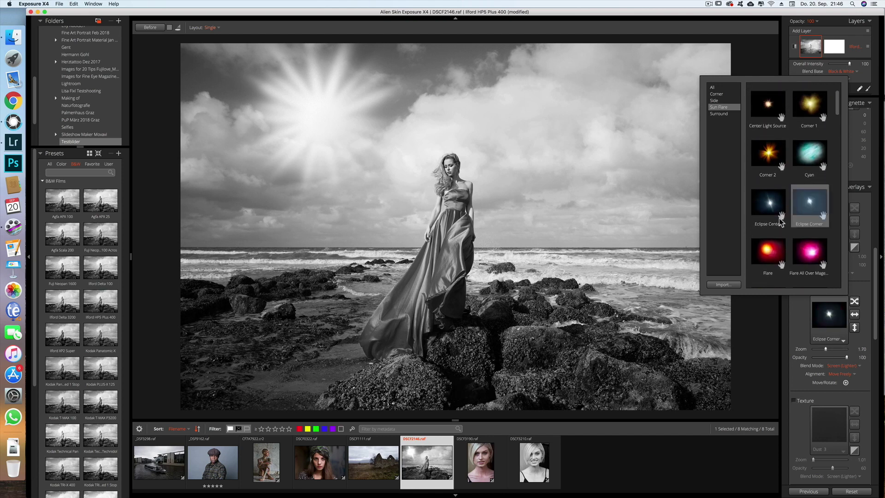
left_click(770, 205)
left_click(799, 200)
left_click(773, 202)
scroll(795, 208, "up", 1)
left_click(795, 208)
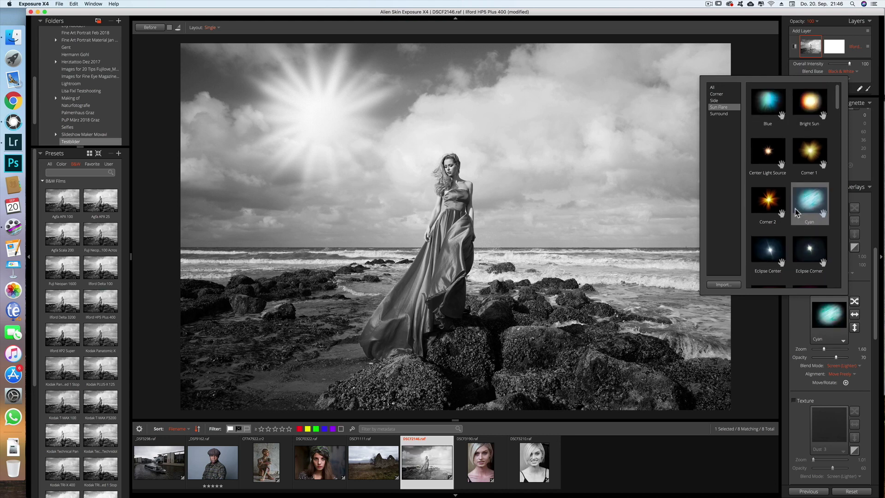
scroll(795, 209, "down", 5)
left_click(795, 208)
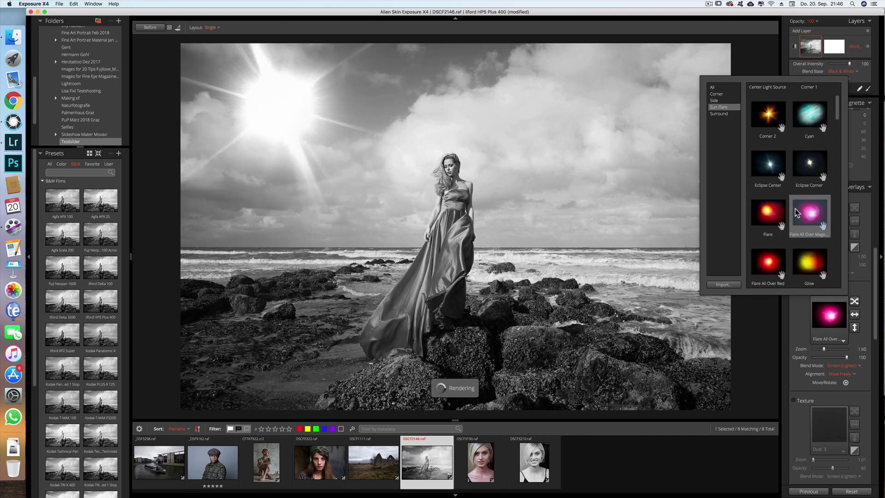
left_click(770, 219)
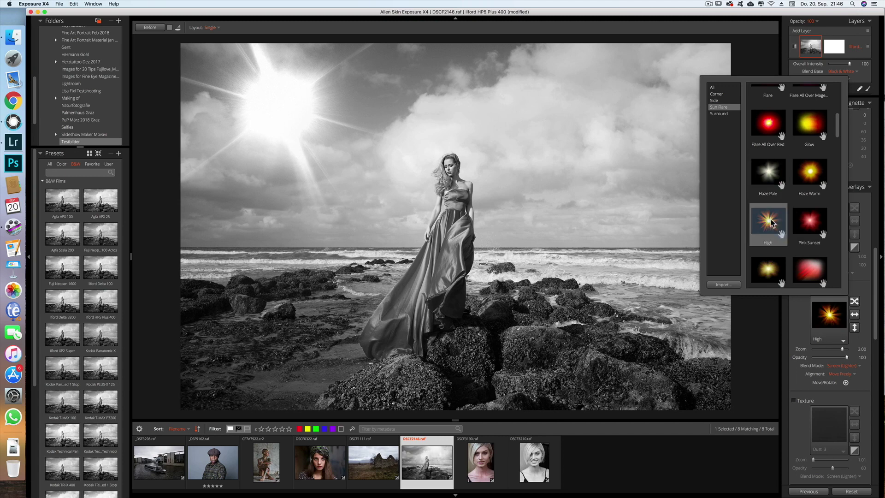
double_click(771, 221)
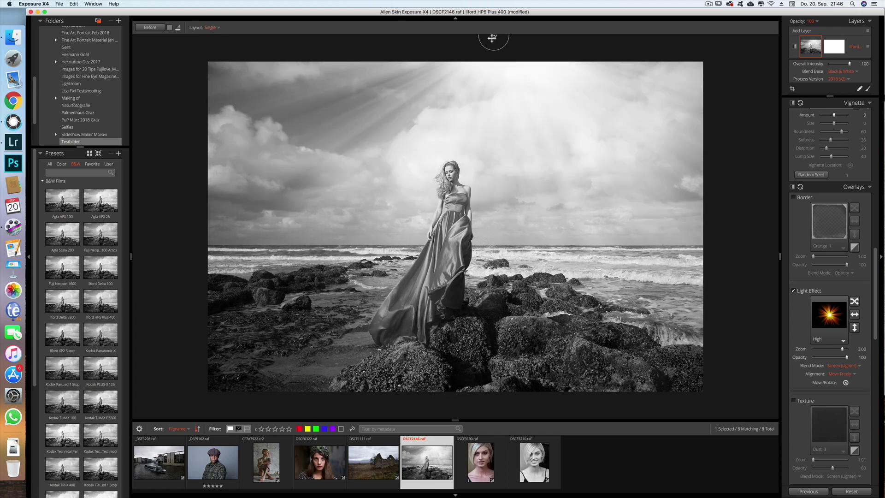
Move the light source to the top of the beach photo's sky
left_click_drag(494, 40, 492, 48)
left_click_drag(471, 63, 449, 58)
left_click_drag(449, 58, 449, 55)
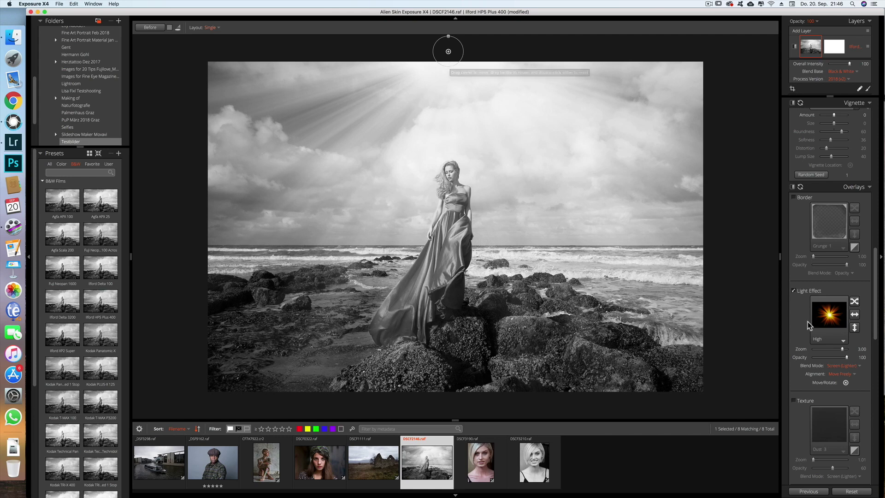
Set the Light Effect blend mode to Overlay
left_click(839, 367)
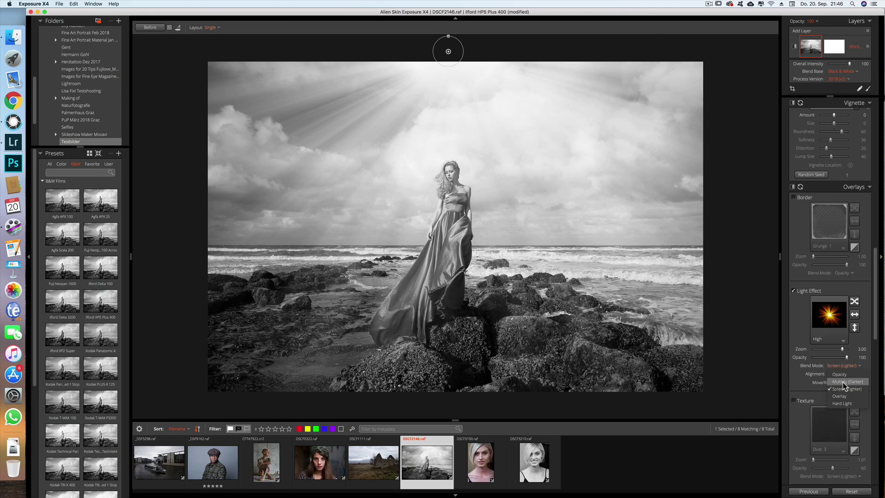
left_click(842, 396)
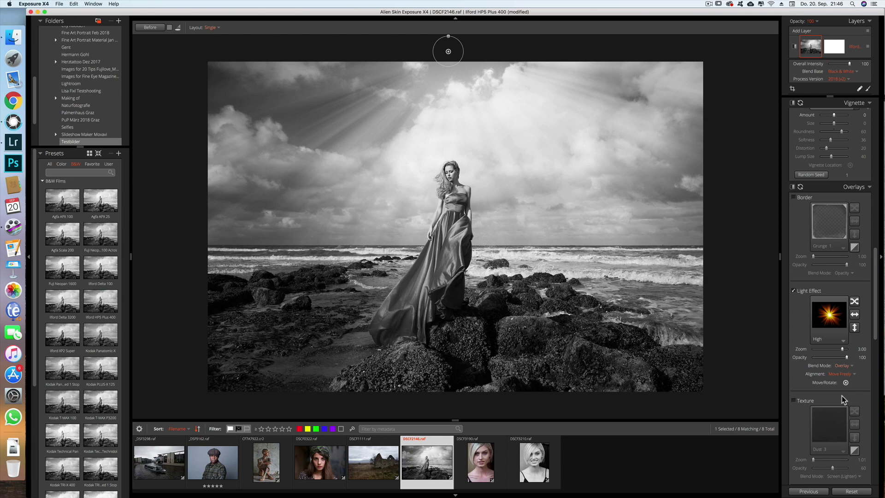
scroll(839, 438, "down", 3)
Protect the woman from the rays at strength 9, nudge the light up-right, preview full screen
scroll(840, 439, "down", 1)
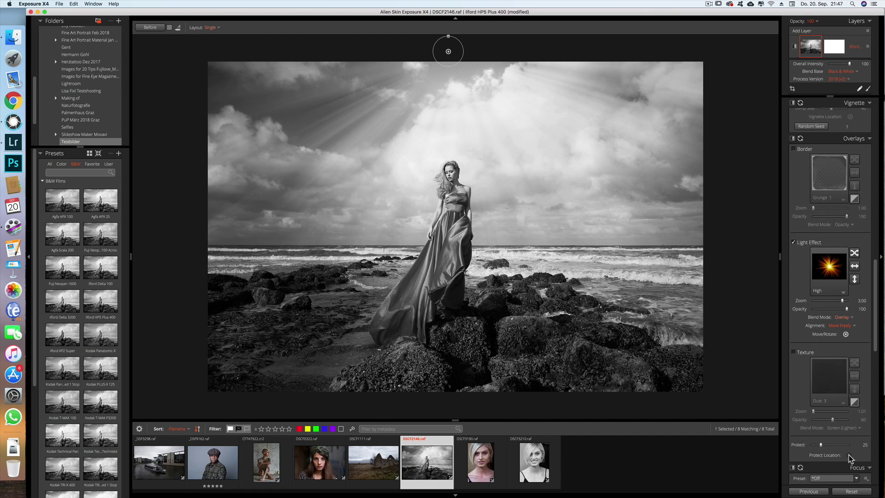
left_click(848, 455)
left_click(453, 202)
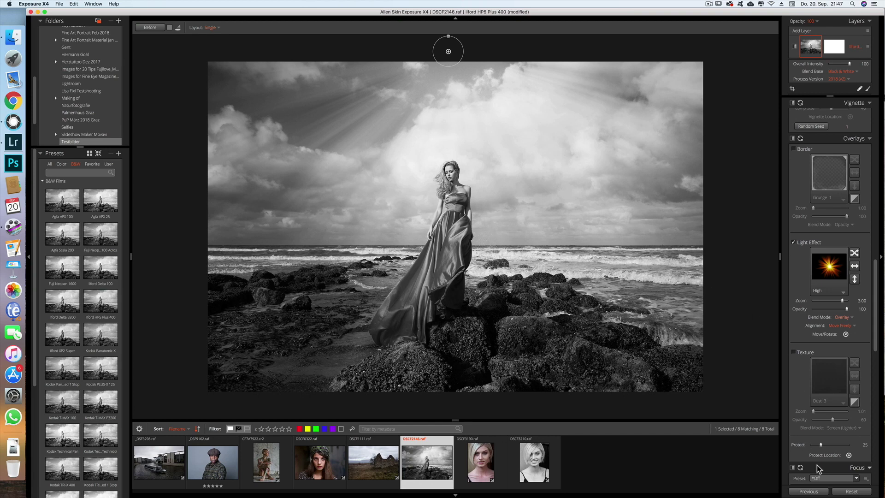
left_click(815, 445)
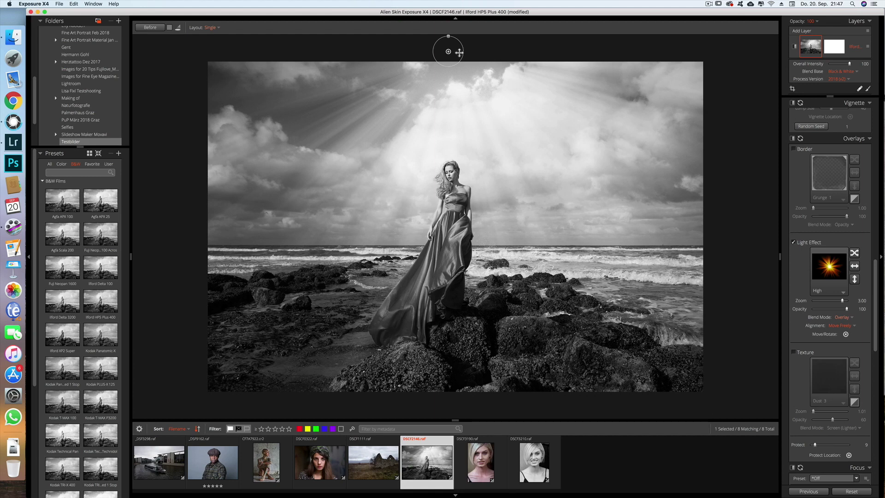
left_click_drag(459, 53, 457, 47)
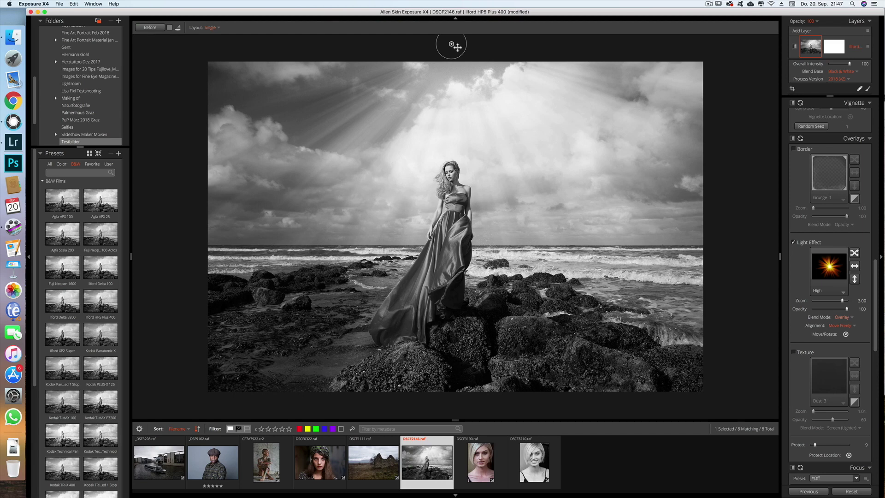
key("f")
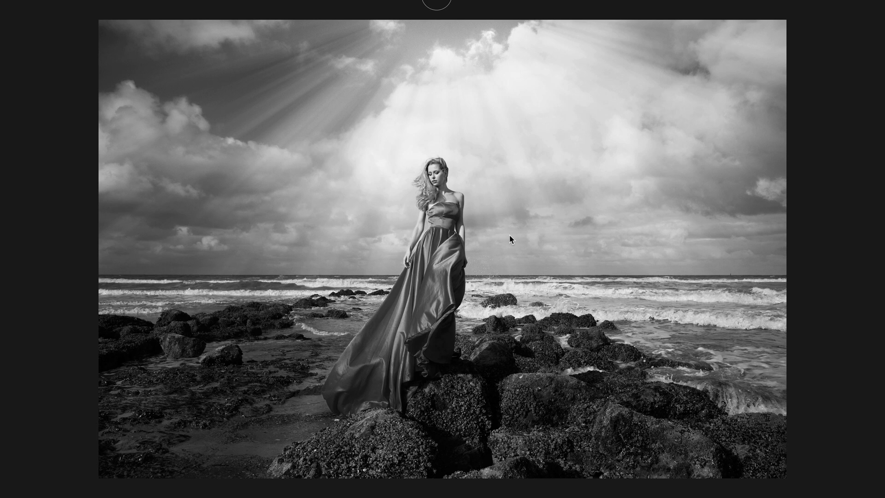
key("Escape")
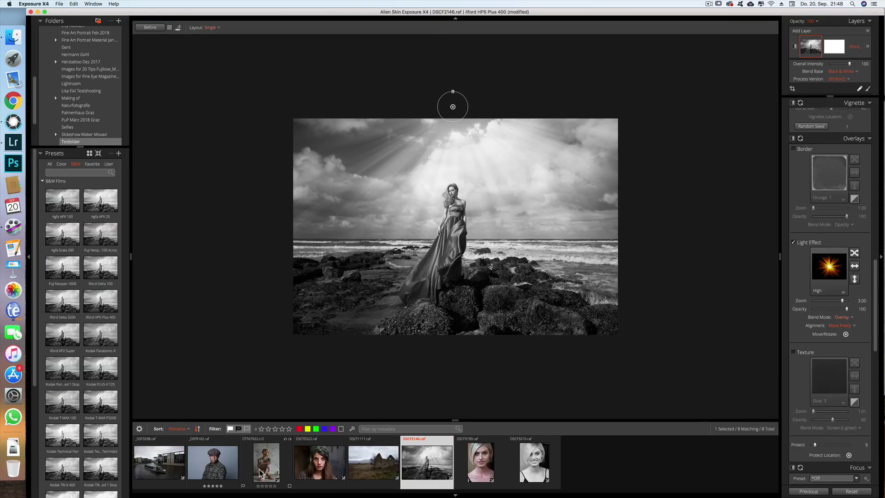
left_click(225, 464)
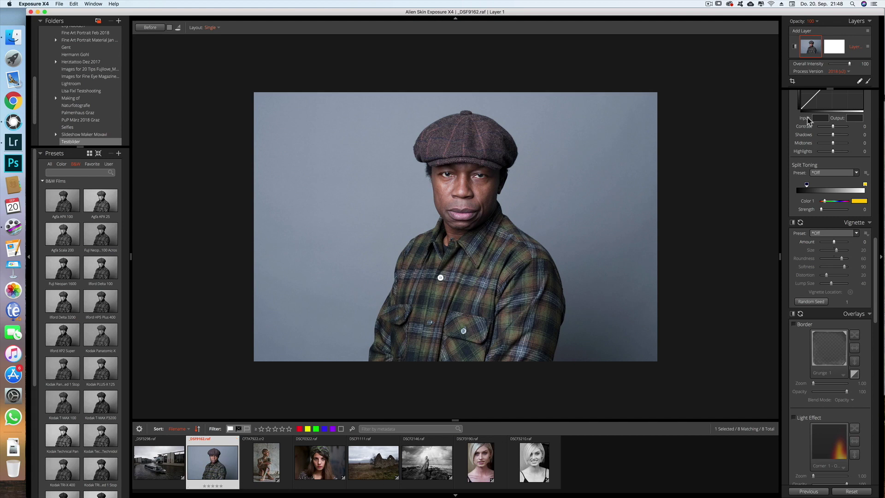
Start the Crop tool on the _DSF9162 man-in-cap portrait
left_click(792, 82)
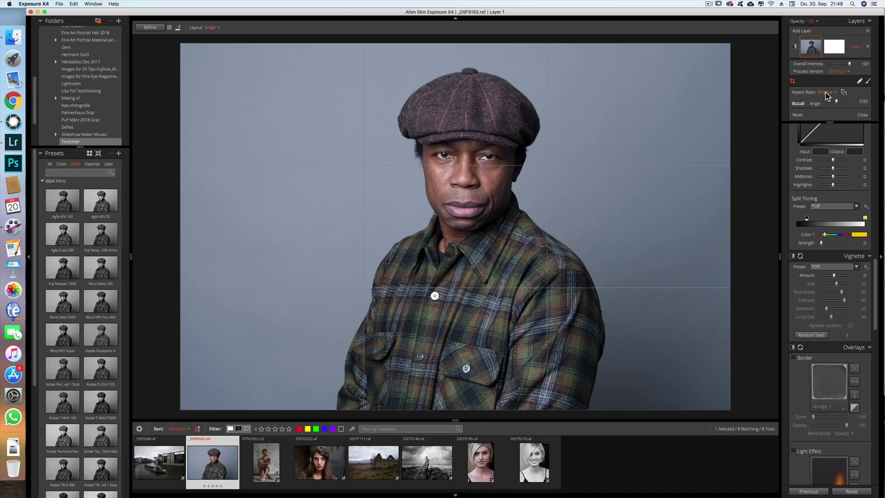
Crop the portrait to 4x3, slightly straightened and trimmed from the top
left_click(826, 93)
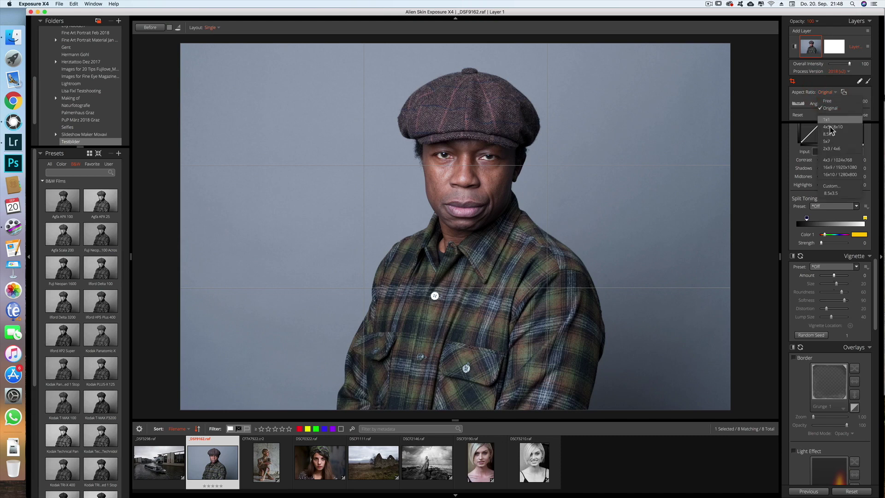
left_click(830, 161)
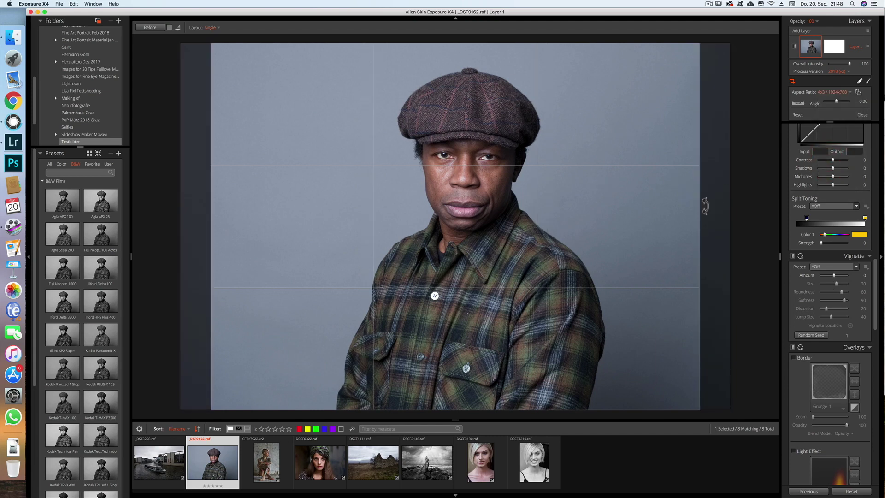
left_click_drag(705, 203, 700, 197)
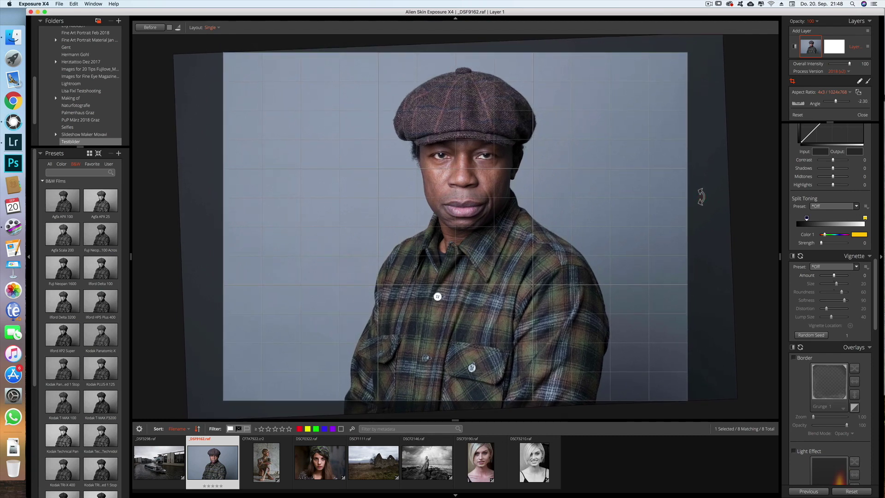
left_click_drag(701, 197, 699, 195)
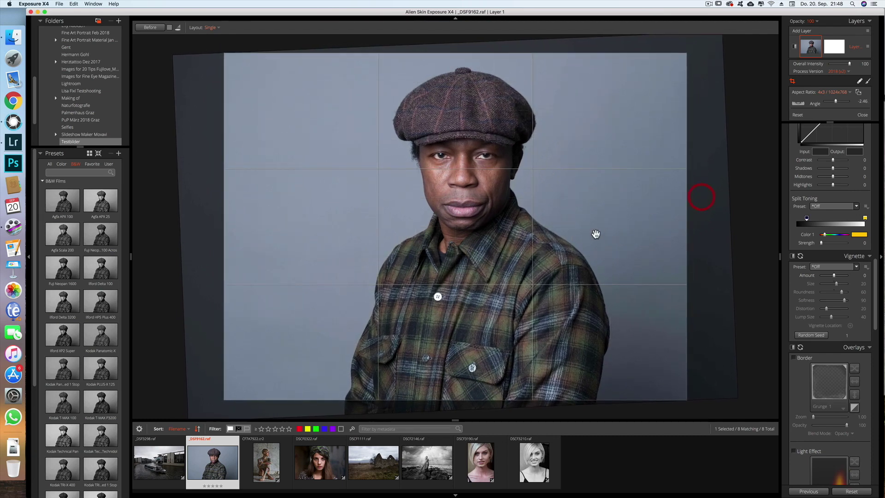
left_click_drag(546, 233, 540, 228)
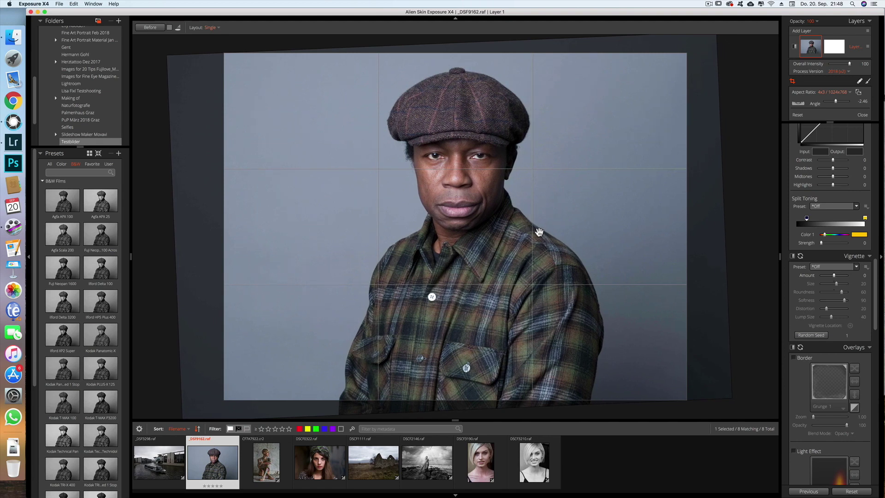
left_click_drag(461, 53, 462, 57)
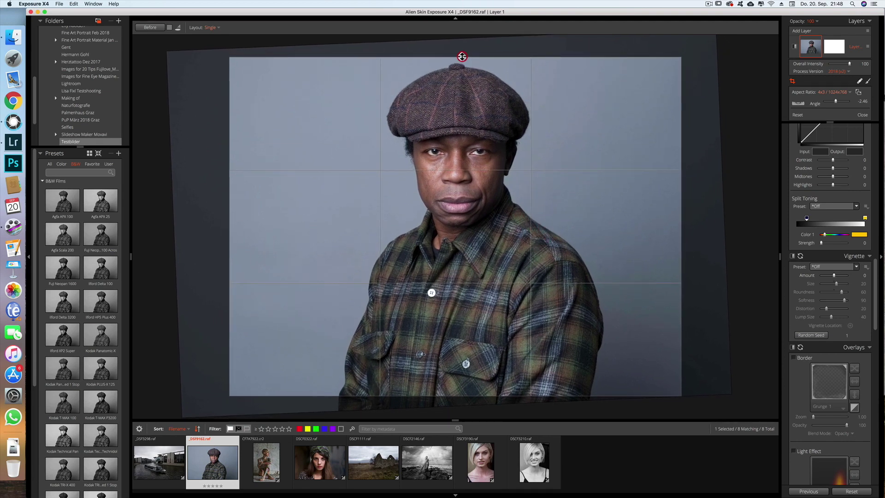
key("Return")
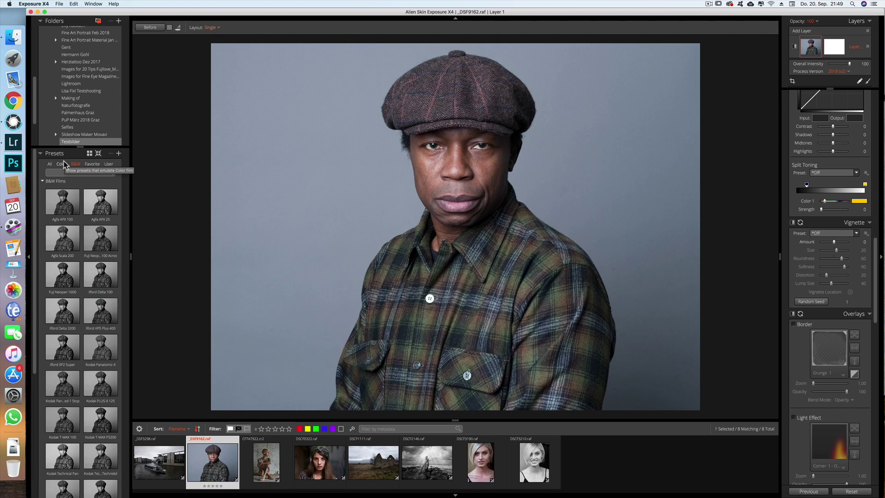
Apply the Vintage Color look from the Color film presets
left_click(60, 164)
scroll(89, 248, "down", 5)
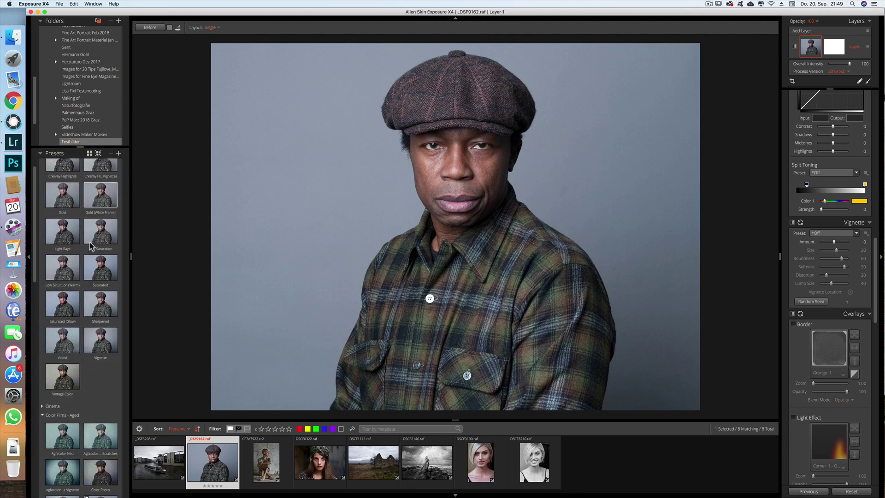
left_click(64, 376)
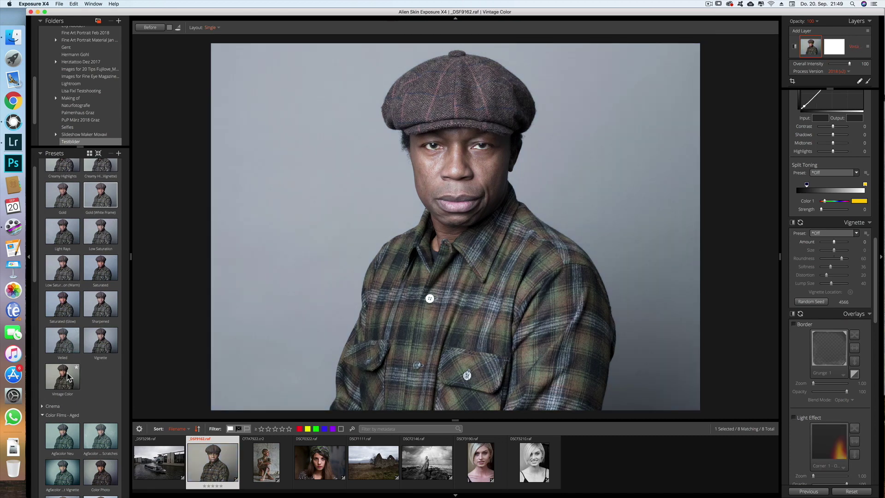
Reapply Vintage Color, then set Vibrance -11, Temp 3989 and Tint 16
left_click(68, 377)
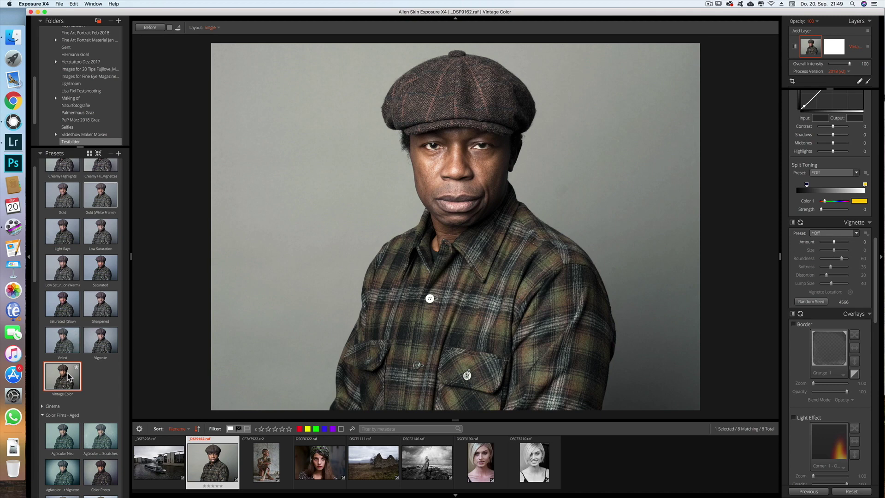
left_click_drag(876, 261, 880, 101)
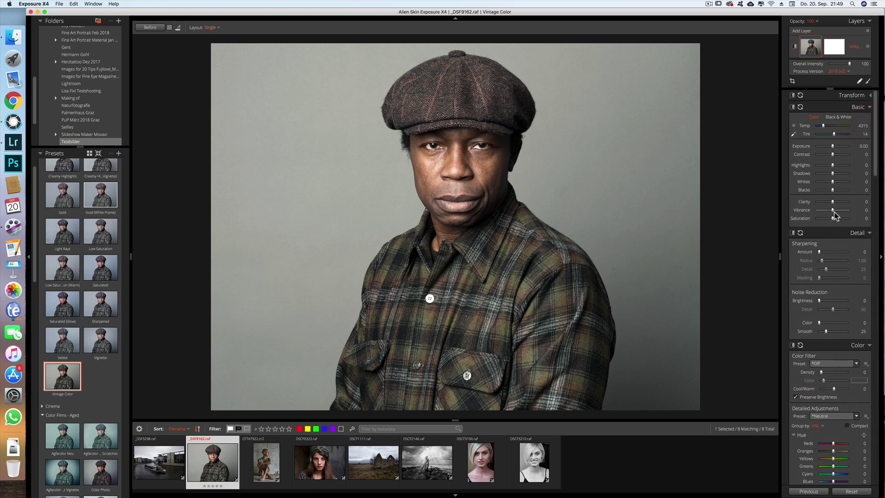
left_click_drag(833, 210, 831, 210)
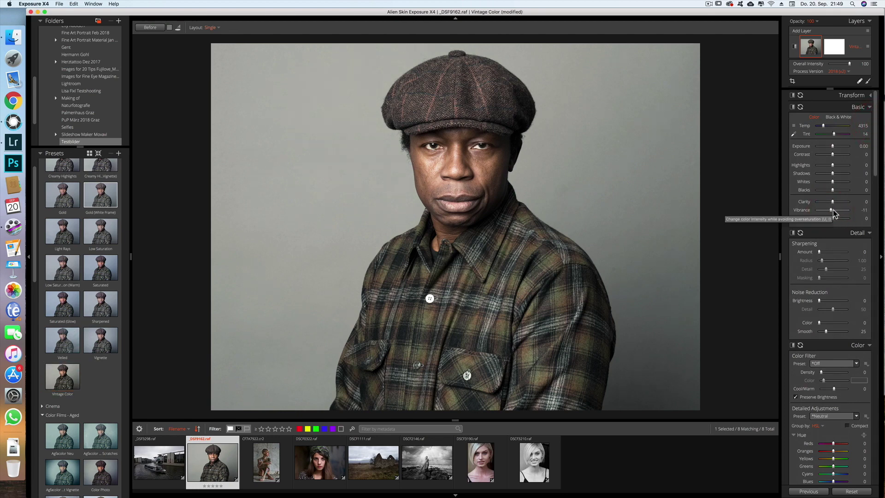
left_click_drag(824, 126, 822, 125)
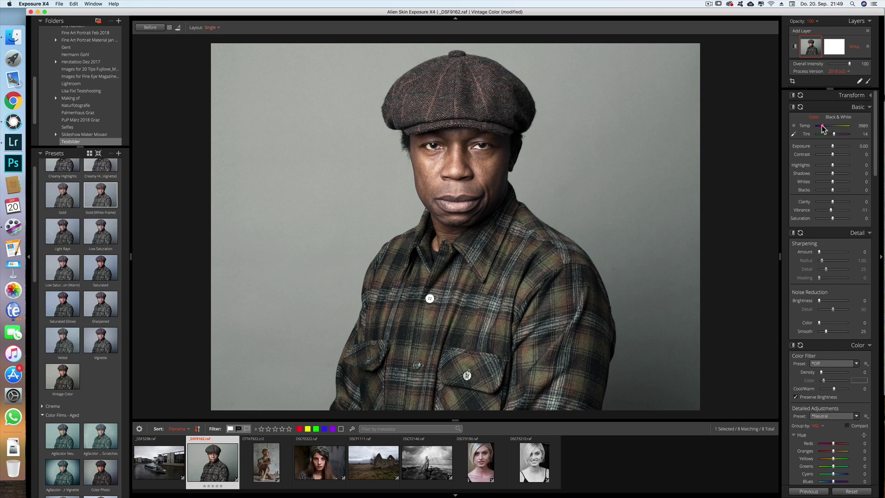
left_click(822, 126)
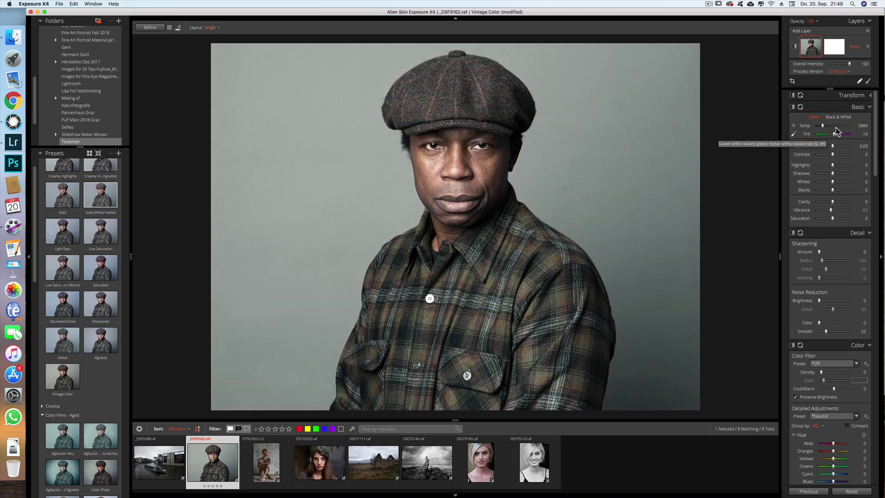
key("q")
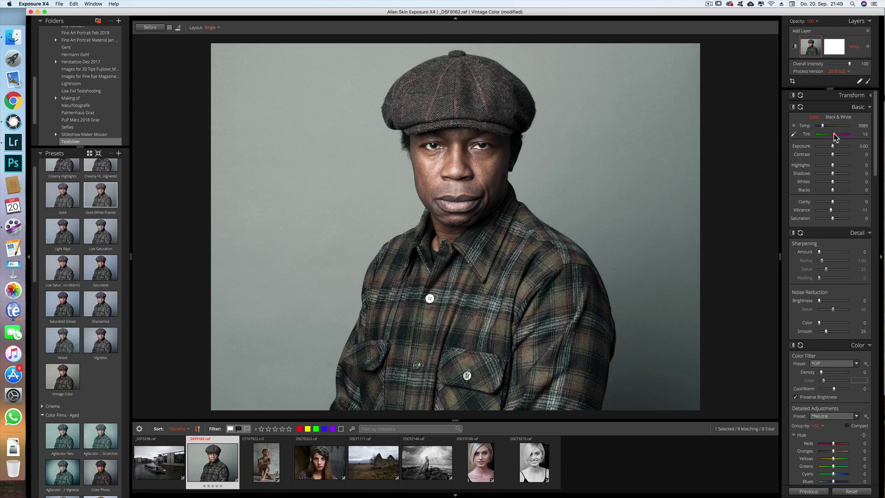
left_click_drag(834, 134, 834, 135)
Enable the Texture overlay and try the first dust texture
scroll(854, 292, "down", 3)
scroll(854, 291, "down", 5)
scroll(853, 291, "down", 7)
scroll(853, 291, "down", 1)
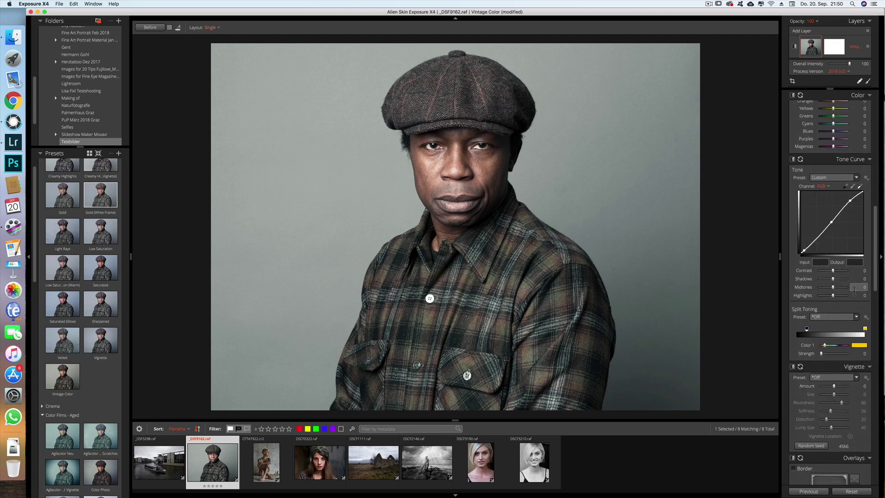
scroll(854, 291, "down", 5)
scroll(854, 290, "down", 5)
scroll(854, 291, "down", 5)
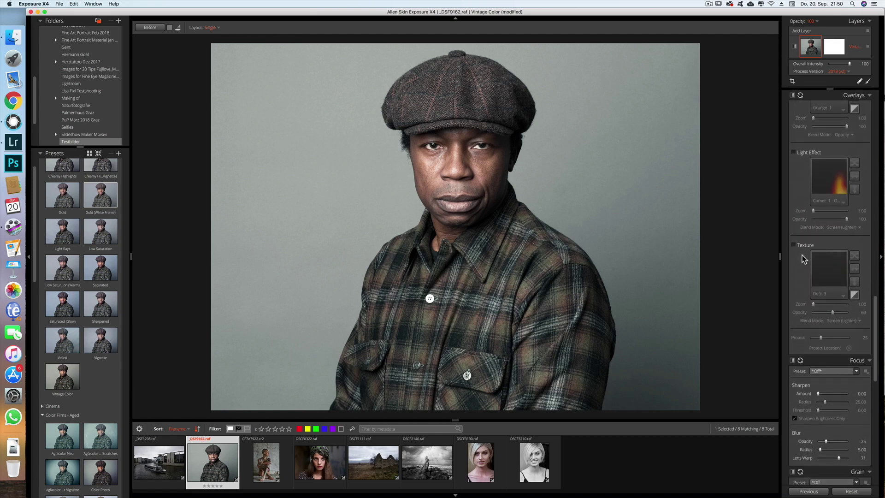
left_click(793, 246)
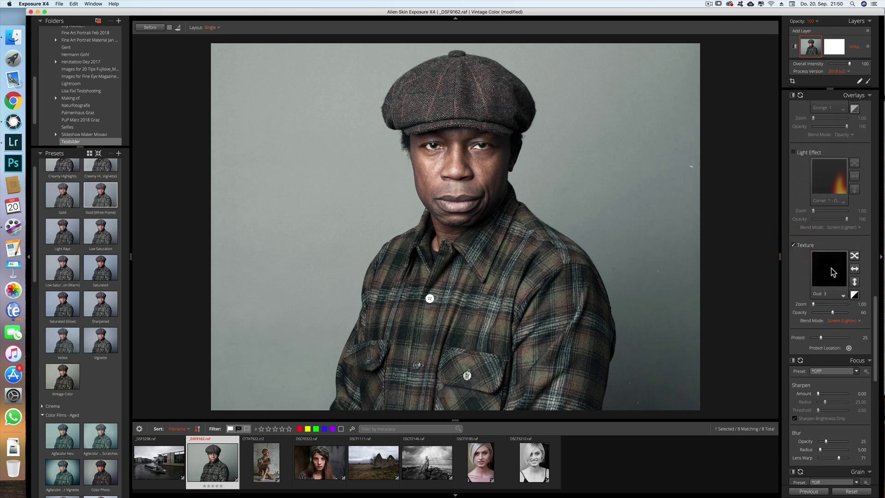
left_click(834, 271)
left_click(778, 64)
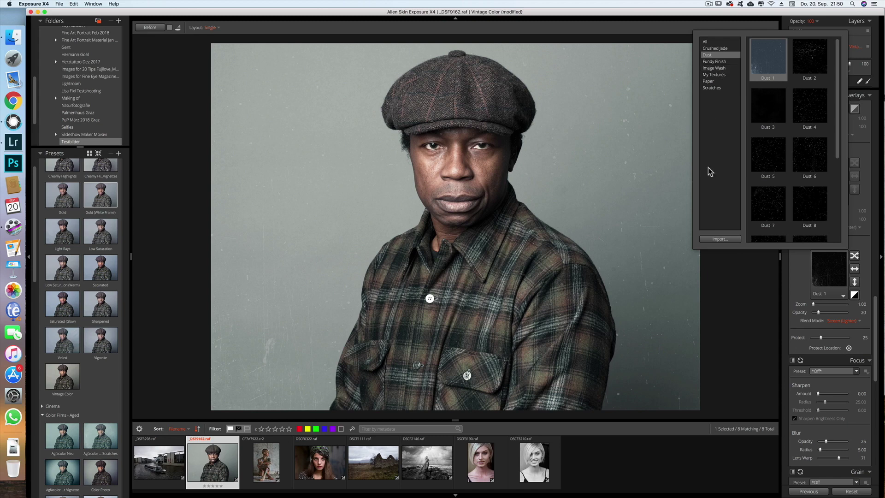
Switch to the Fundy Finish category and apply the grey Fundy Finish 7 texture
left_click(722, 239)
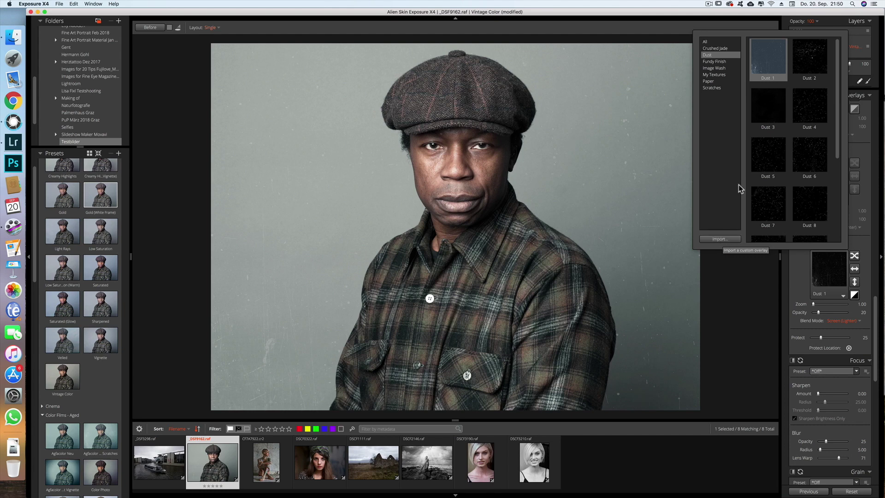
key("Down")
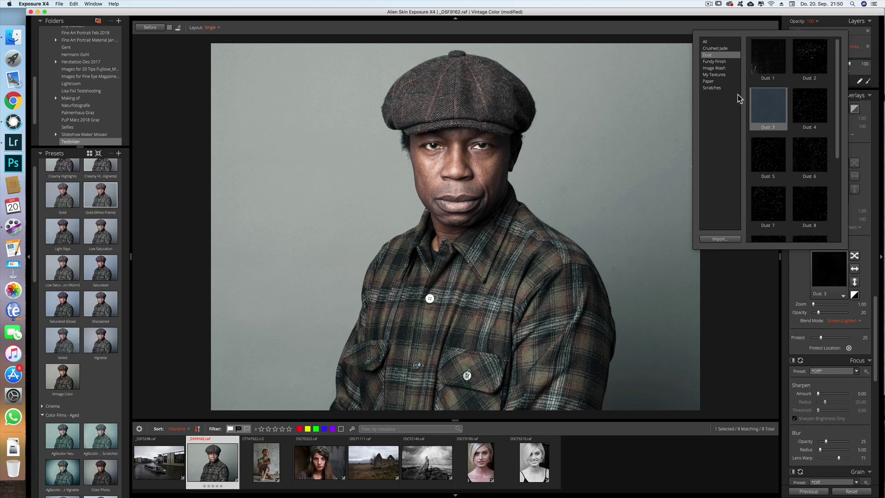
left_click(719, 61)
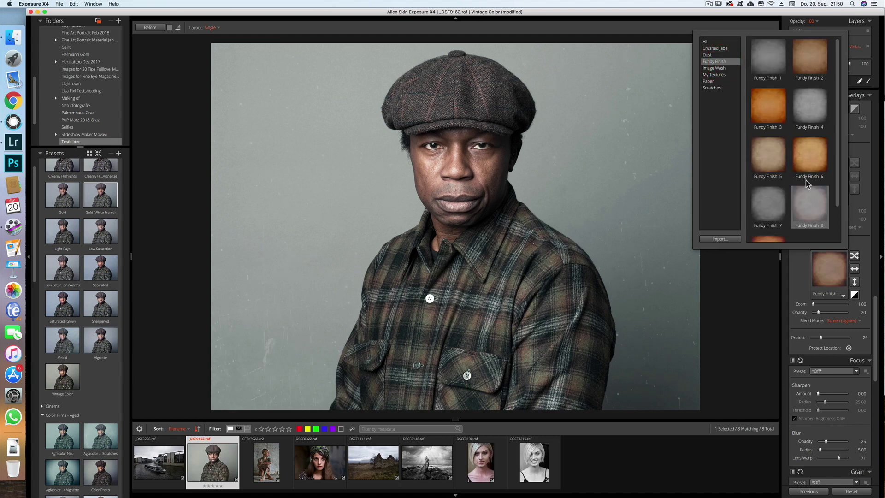
left_click(766, 206)
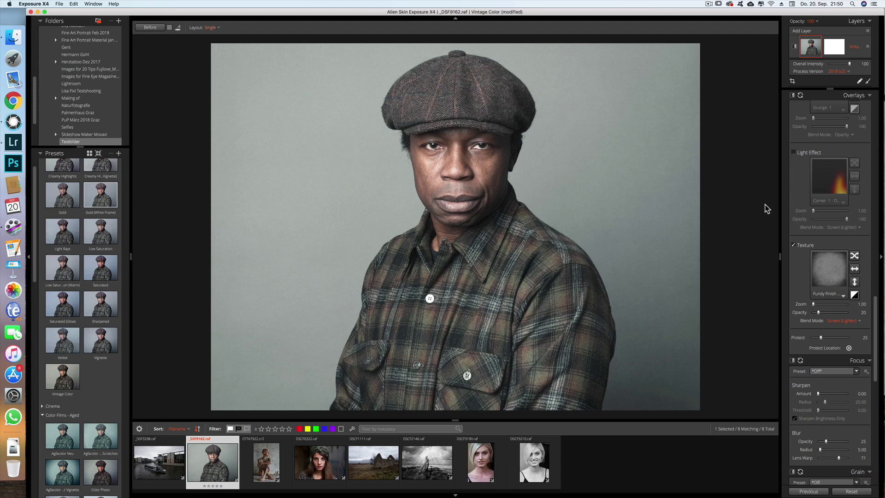
left_click(840, 321)
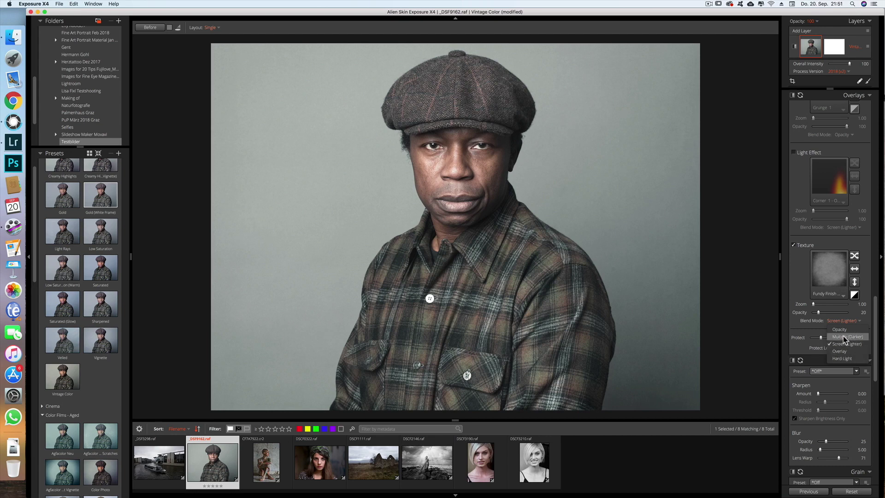
Blend the texture as Multiply at 73 opacity, protecting the man's face at 28
left_click(844, 337)
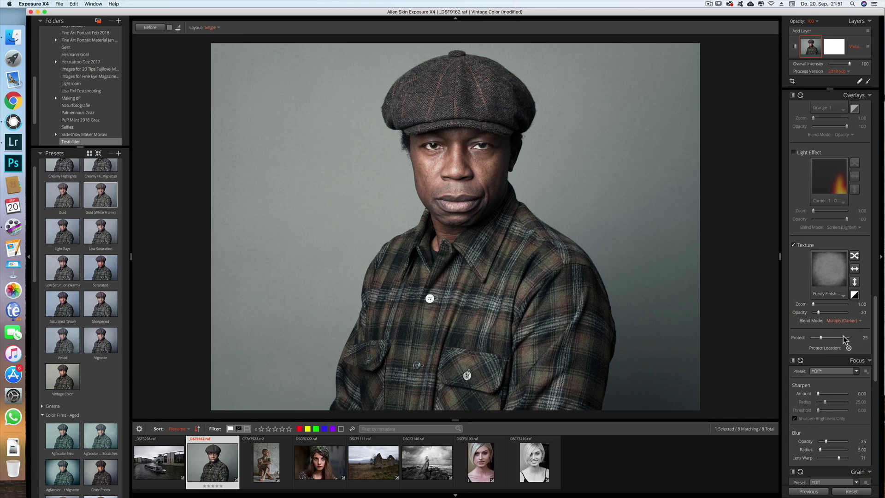
left_click_drag(818, 312, 837, 312)
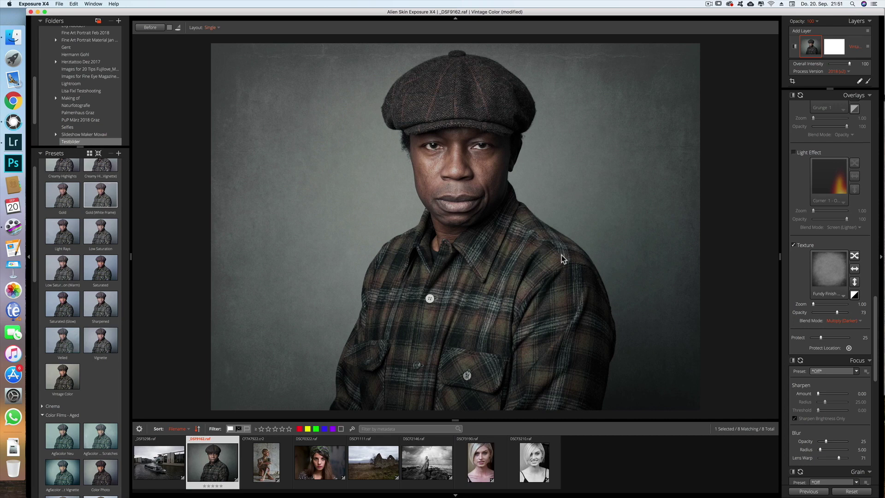
left_click(850, 351)
mouse_move(421, 196)
left_mouse_down()
mouse_move(463, 207)
mouse_move(470, 239)
left_mouse_up()
left_click_drag(820, 338, 837, 340)
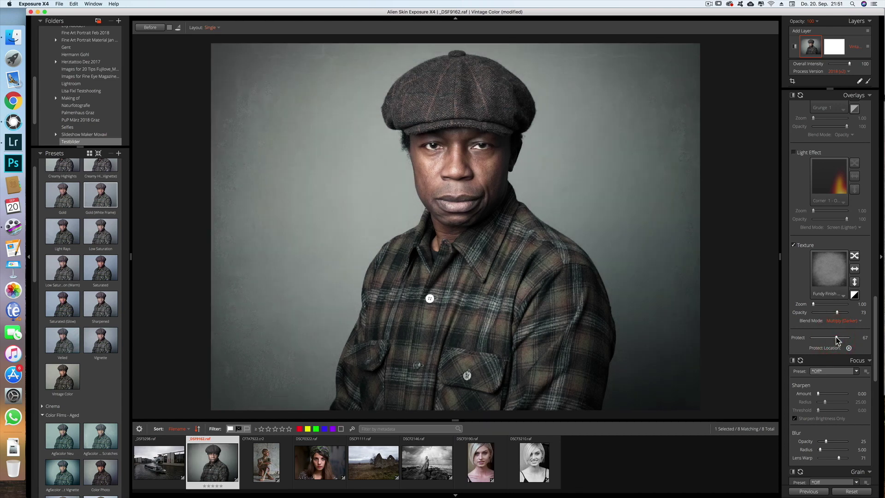
left_click_drag(837, 340, 822, 340)
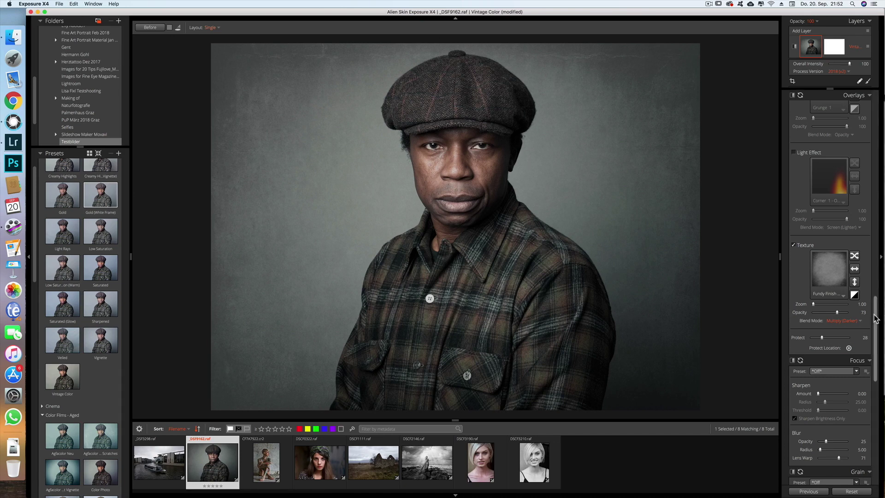
Apply the Distortion - Large Lumps vignette: Amount 47, Size 37, Softness 71, Roundness 42
scroll(850, 297, "up", 3)
scroll(852, 301, "up", 3)
scroll(851, 300, "up", 2)
scroll(853, 277, "up", 1)
left_click(856, 208)
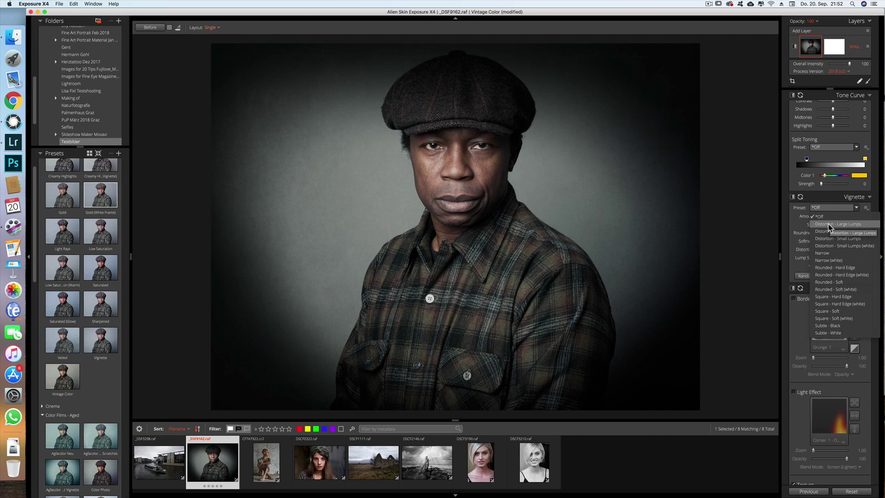
left_click(828, 223)
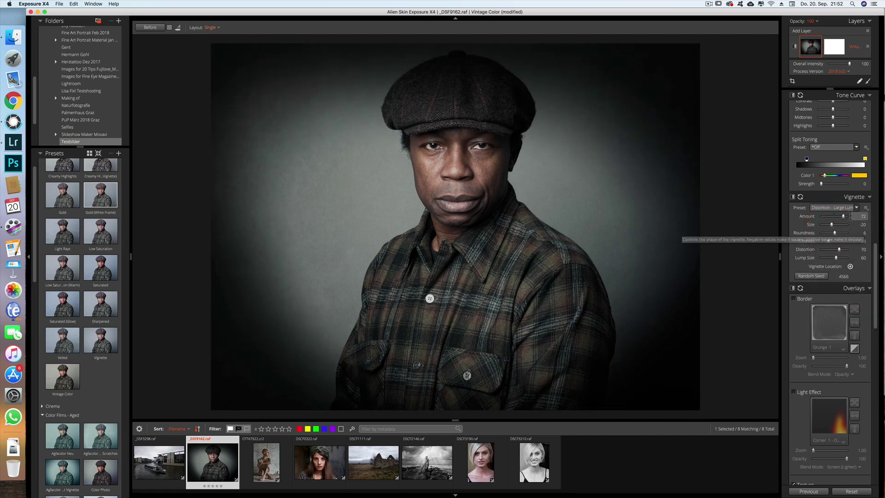
left_click_drag(843, 217, 840, 218)
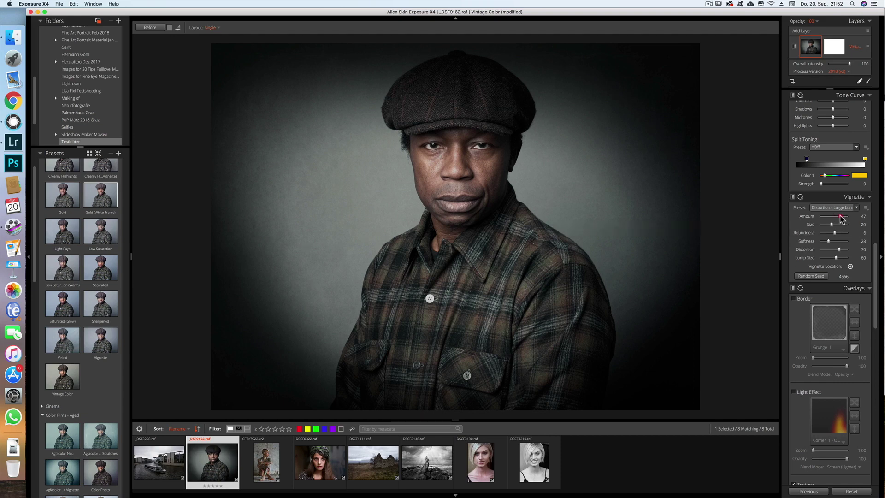
left_click(839, 225)
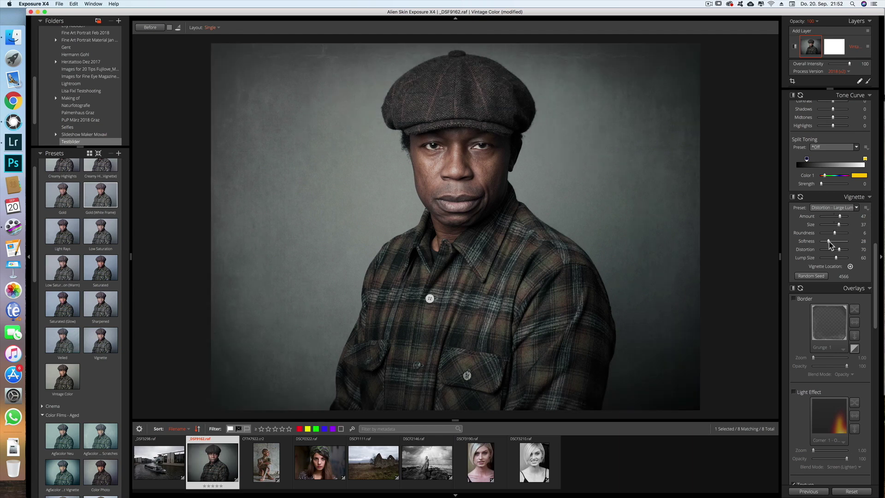
left_click(839, 241)
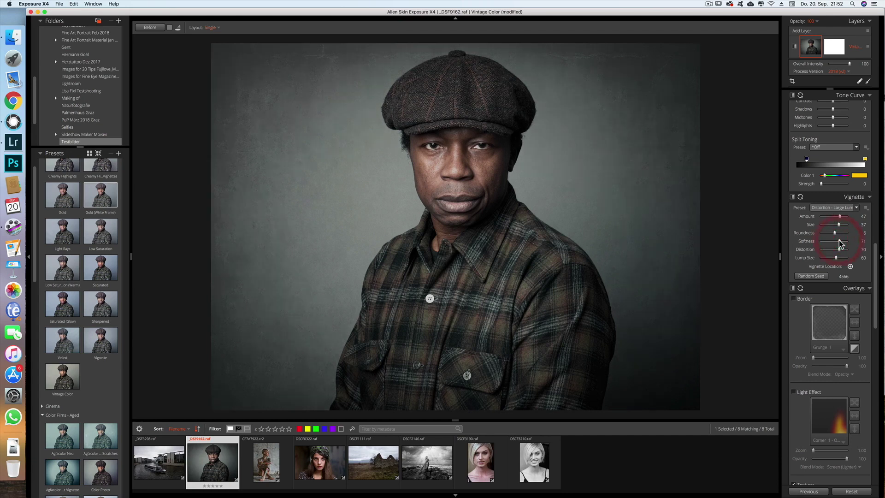
left_click_drag(834, 232, 839, 233)
Centre the vignette on the man's lips and enlarge its size to 47
left_click(850, 266)
left_click_drag(455, 226, 454, 204)
left_click(617, 231)
left_click(838, 224)
scroll(855, 185, "up", 3)
Lower the portrait's Vibrance to -13 in the Basic panel
scroll(856, 186, "up", 2)
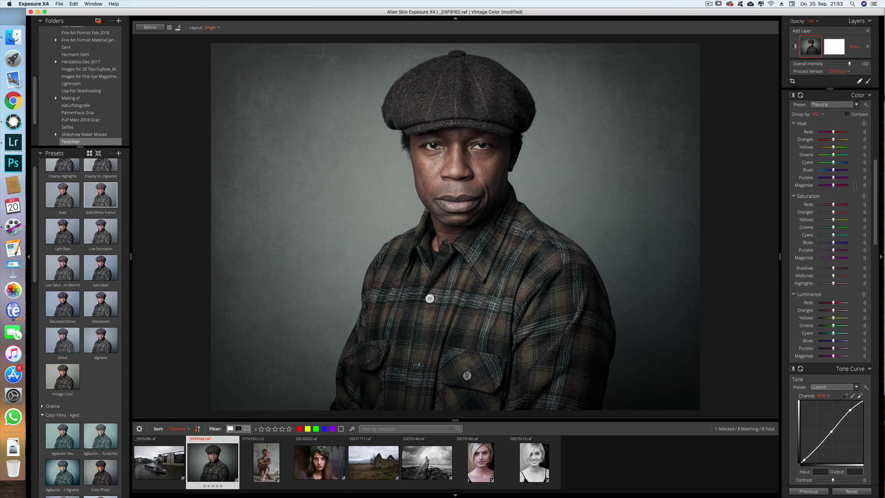
scroll(813, 281, "down", 5)
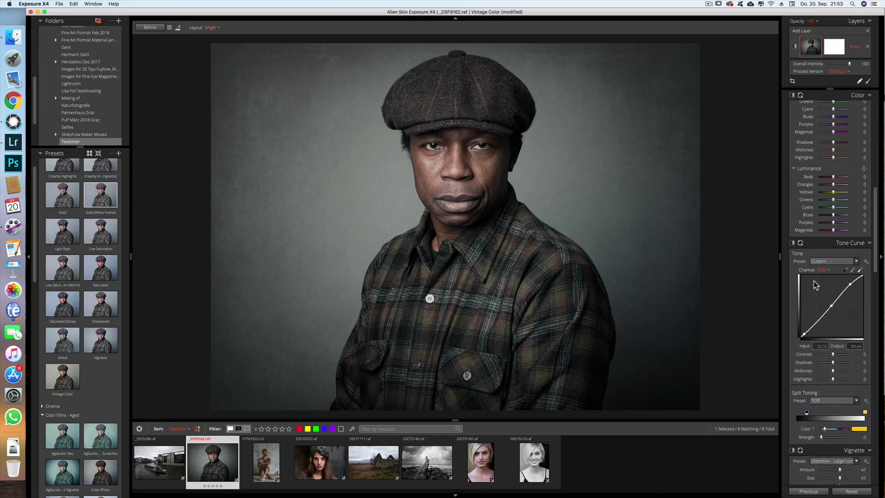
scroll(814, 281, "up", 3)
scroll(814, 280, "up", 4)
scroll(814, 280, "up", 3)
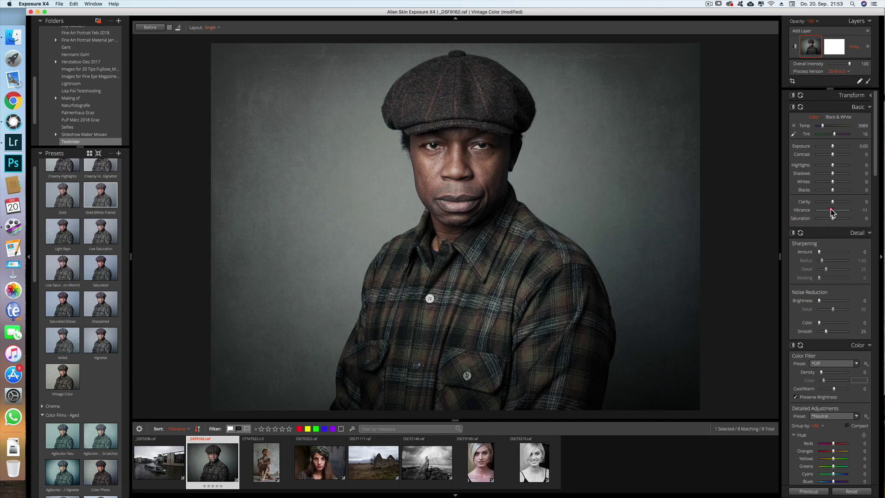
left_click_drag(831, 209, 830, 210)
Lift the RGB tone curve midpoint slightly and compare with the unedited original
scroll(839, 272, "down", 5)
scroll(839, 274, "down", 5)
scroll(838, 276, "down", 5)
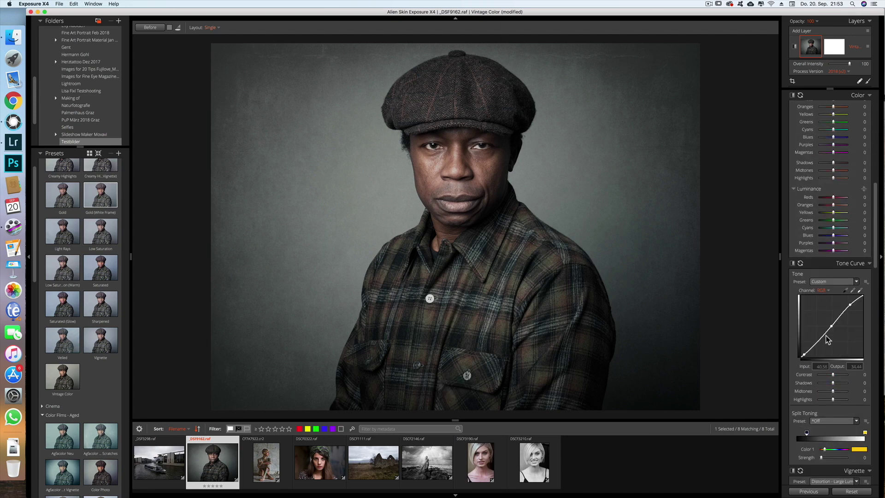
left_click_drag(830, 326, 831, 326)
left_click(156, 29)
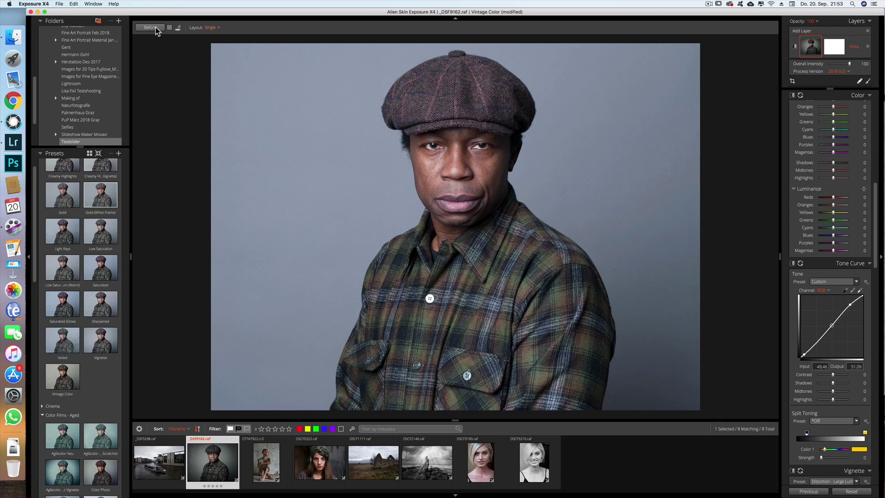
left_click(156, 28)
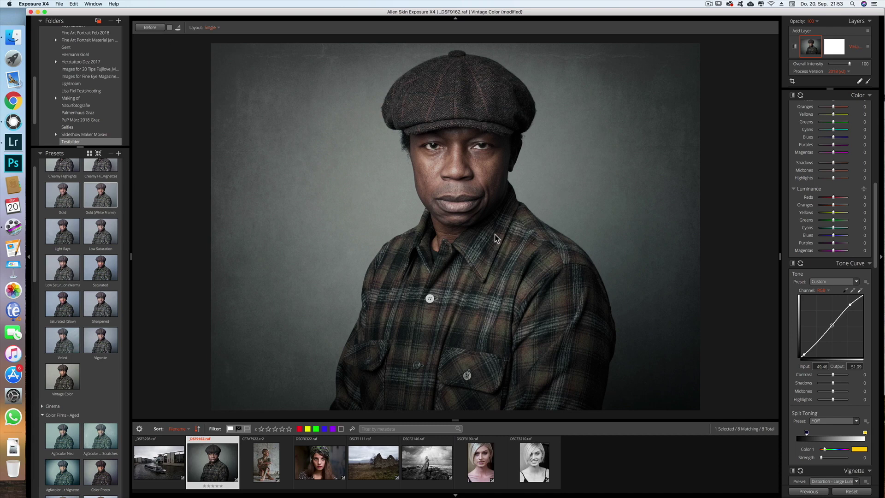
left_click(429, 466, "super")
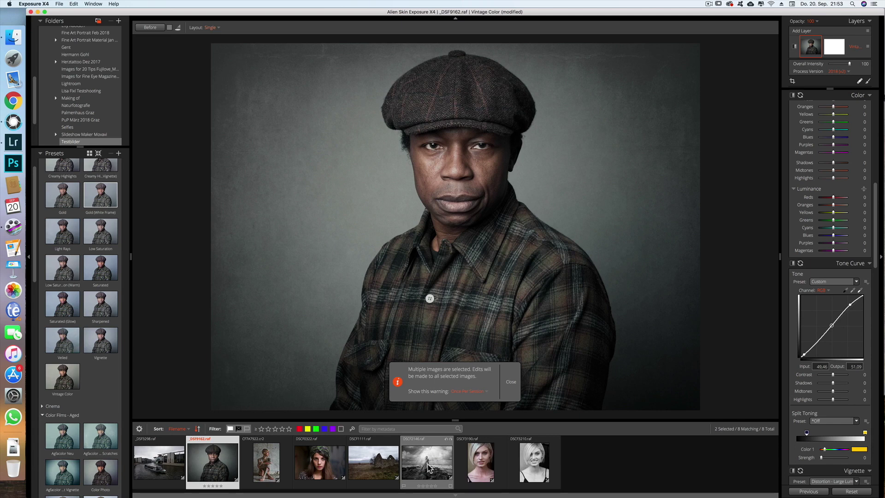
Show the cap portrait, B&W beach scene and blonde portrait DSCF3210 side by side in Columns layout
left_click(511, 382)
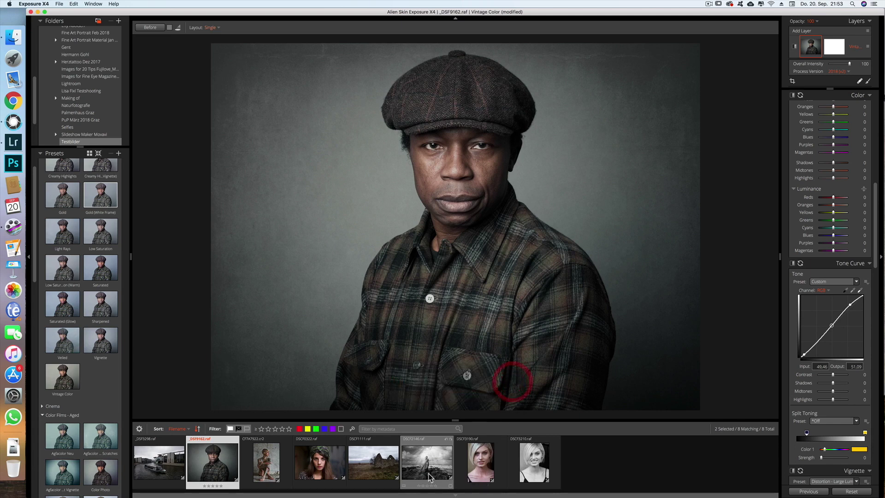
left_click(211, 28)
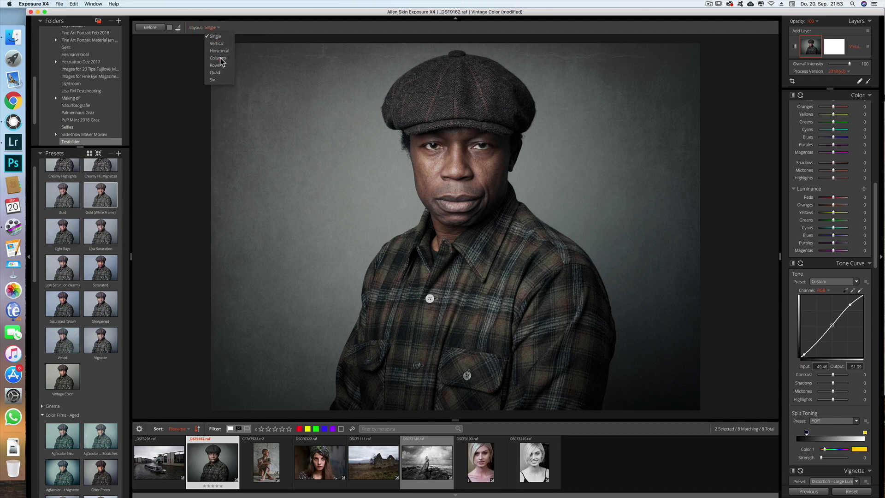
left_click(219, 58)
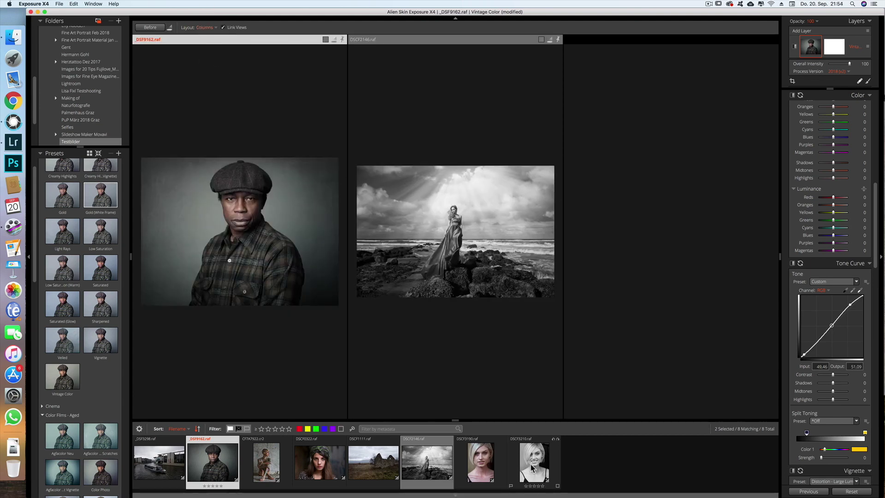
mouse_move(534, 462)
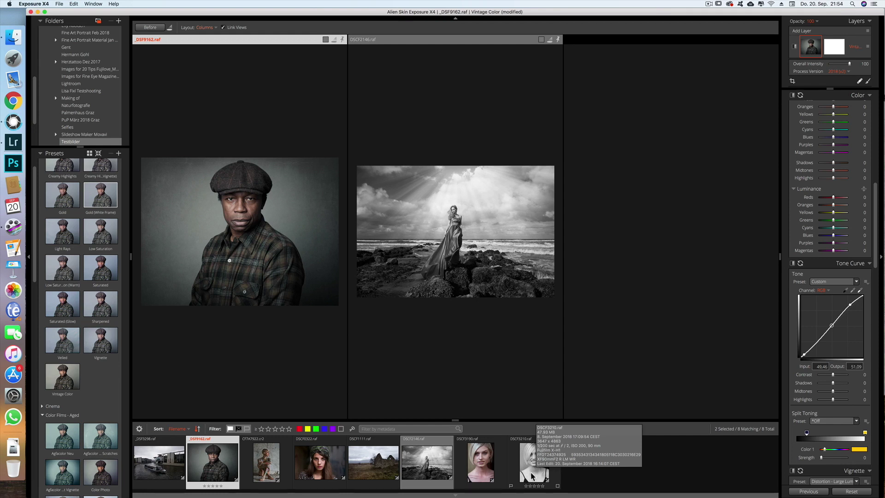
left_click_drag(527, 479, 618, 340)
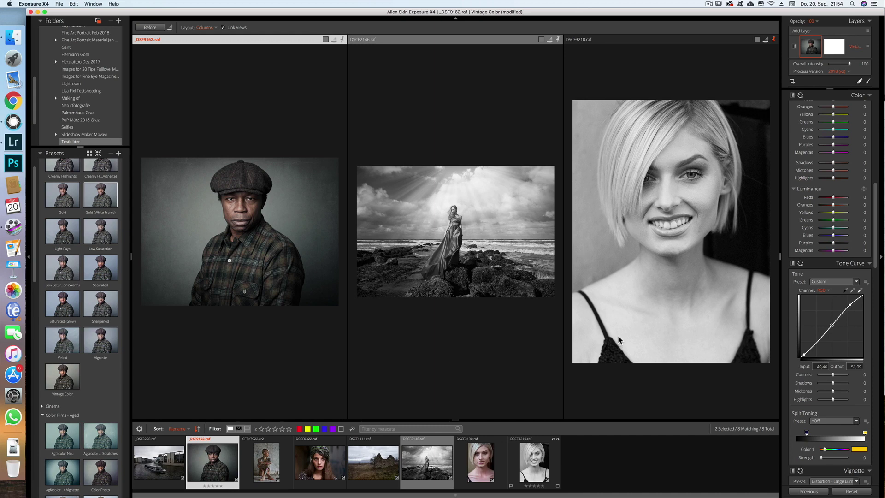
Hide both side panels and display the three-column comparison full screen
left_click(29, 256)
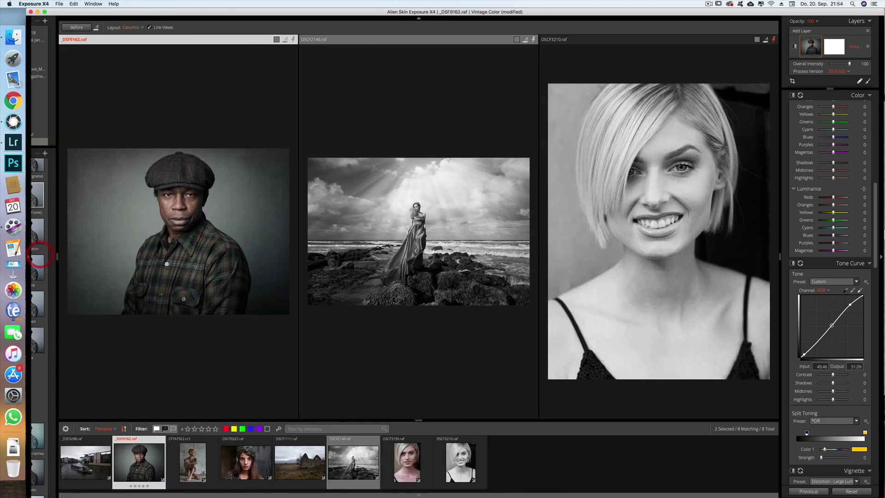
left_click(880, 256)
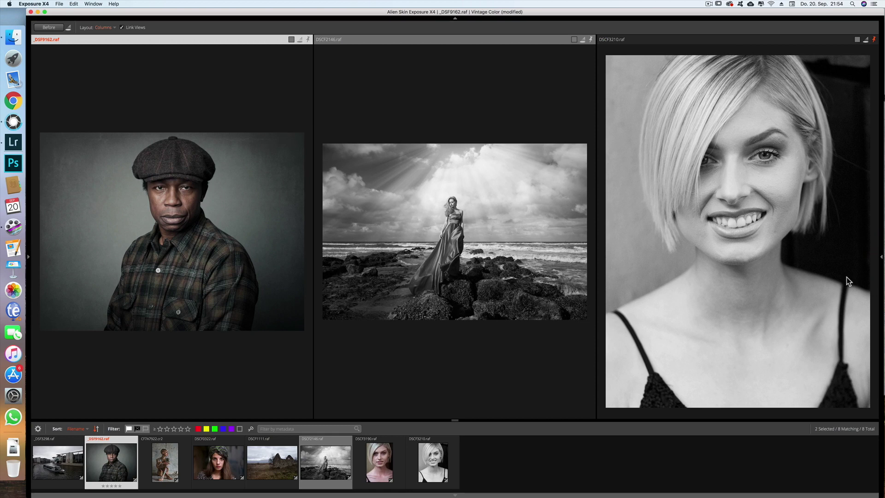
key("f")
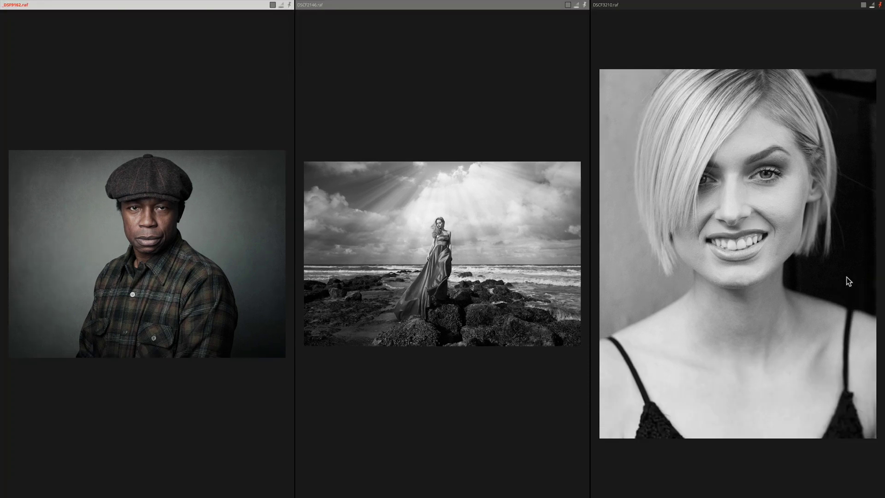